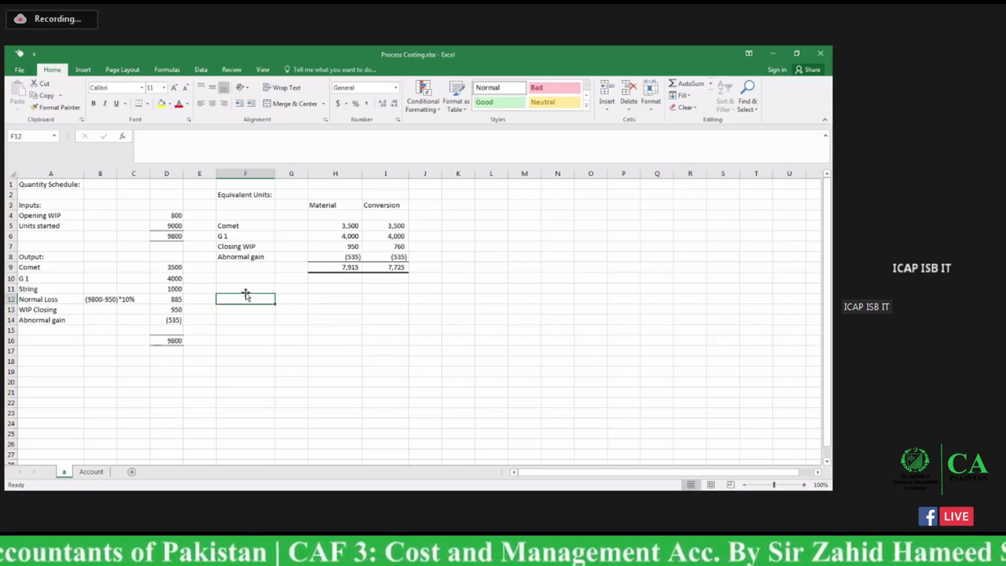
Enter the heading "Cost per Equivalent Unit:" in cell F11, below the equivalent units table
click(244, 287)
text(C)
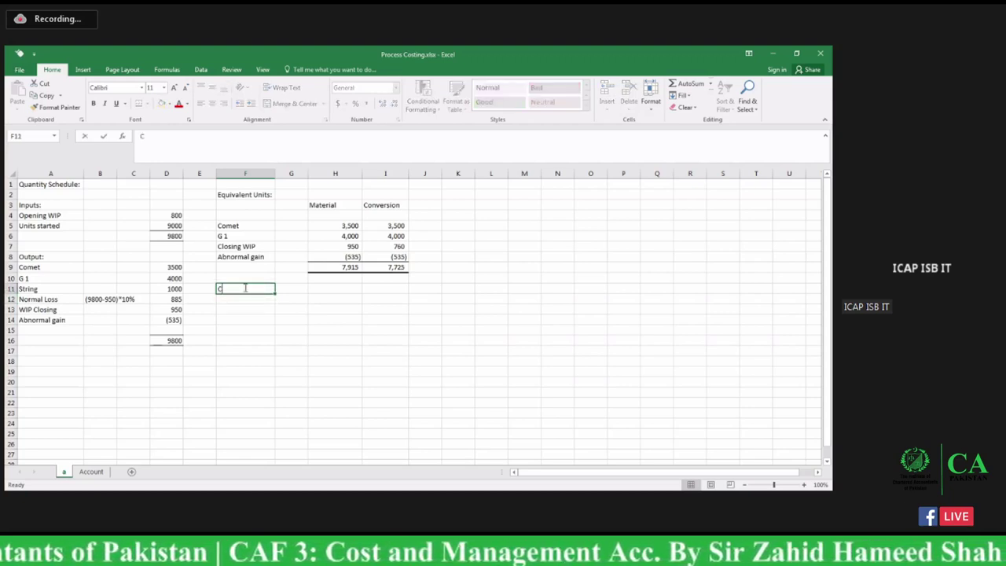
text(ost per)
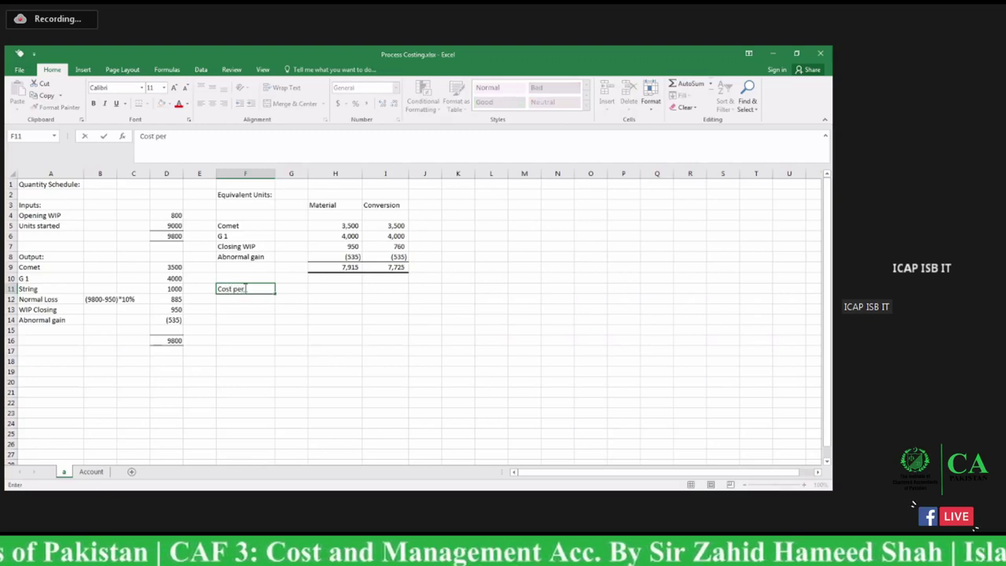
text( Equi)
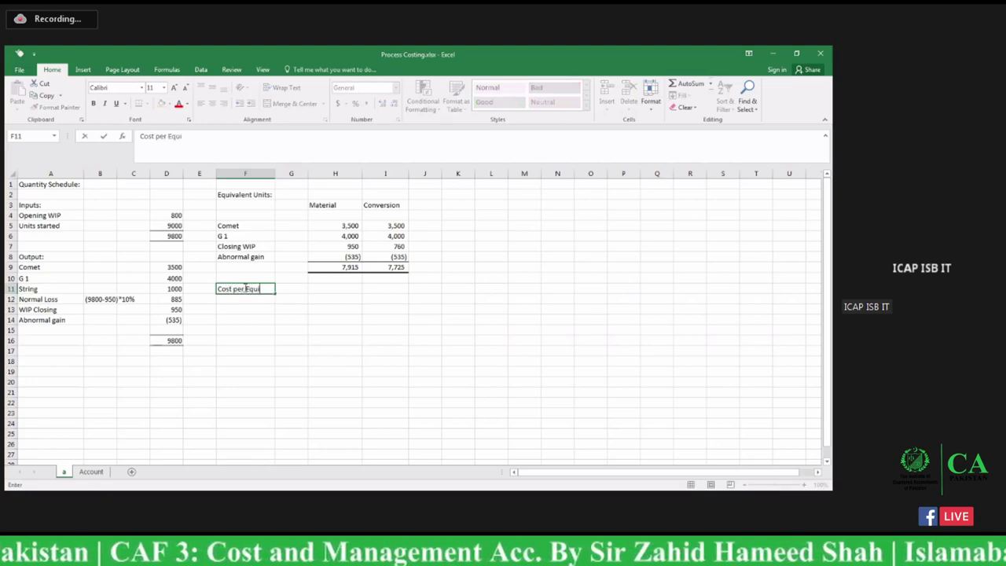
text(valent)
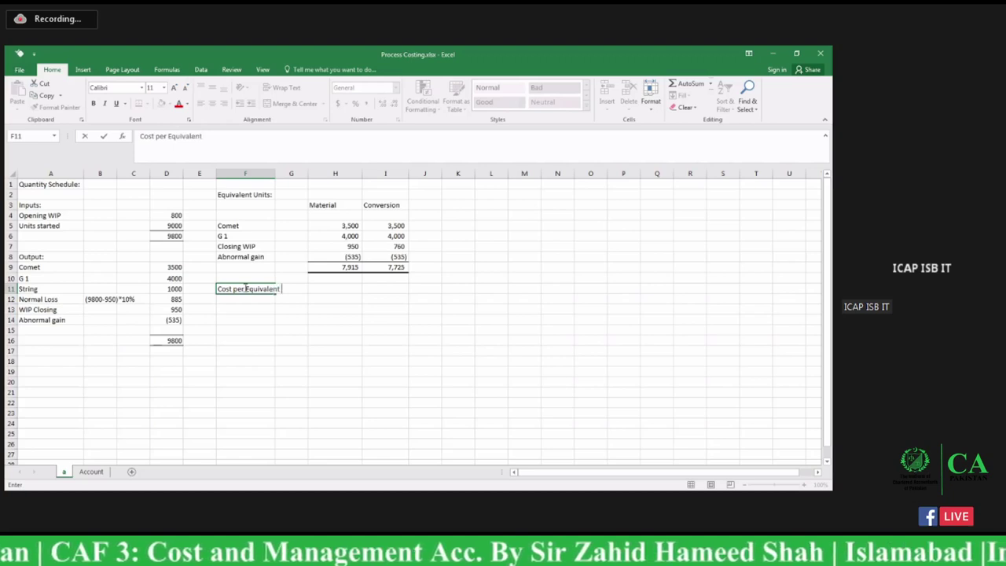
text( Unit)
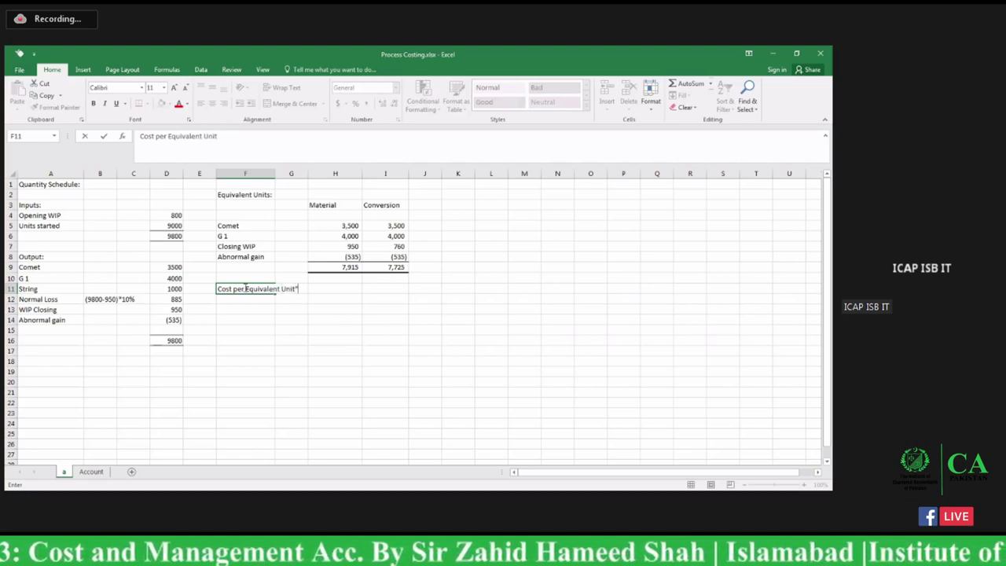
text(:)
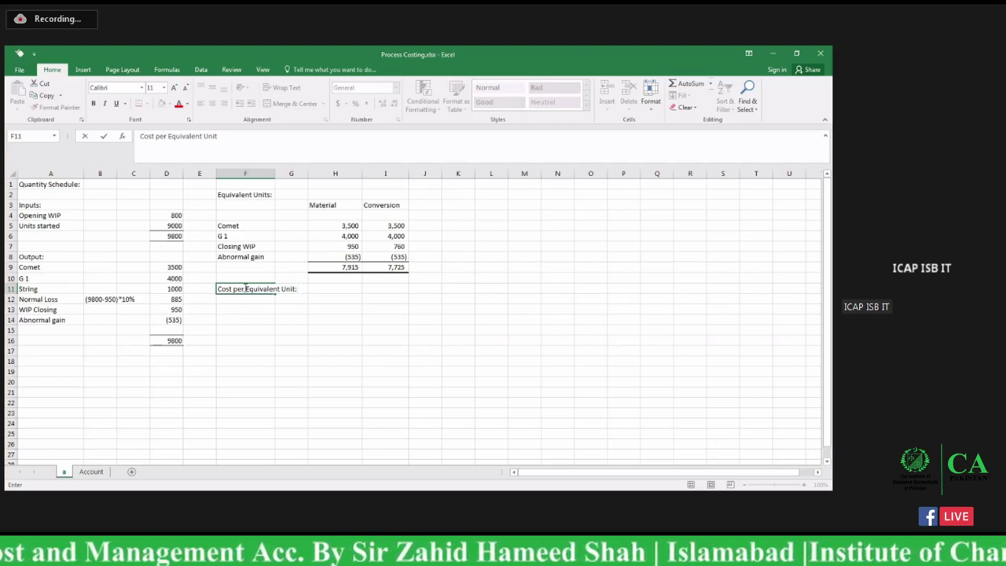
key(Return)
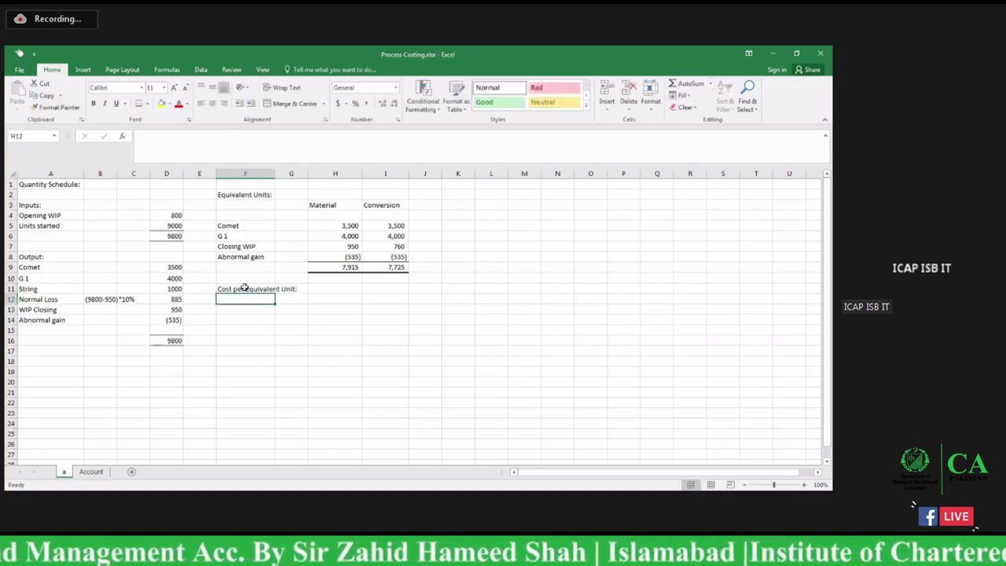
Add the column headings "Material" in H12 and "Conversion" in I12 for the cost per equivalent unit section
key(Right)
key(Right)
text(M)
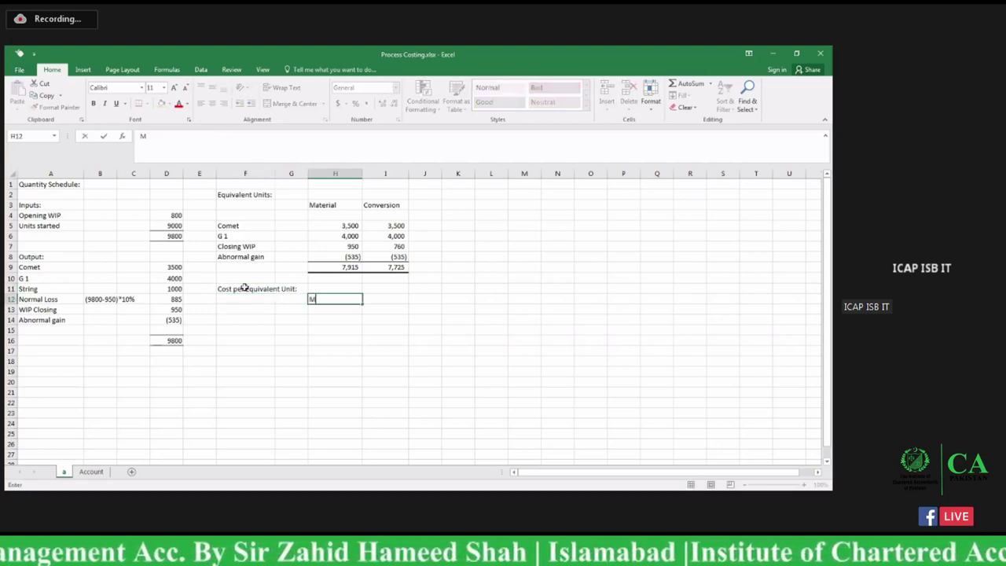
text(aterial)
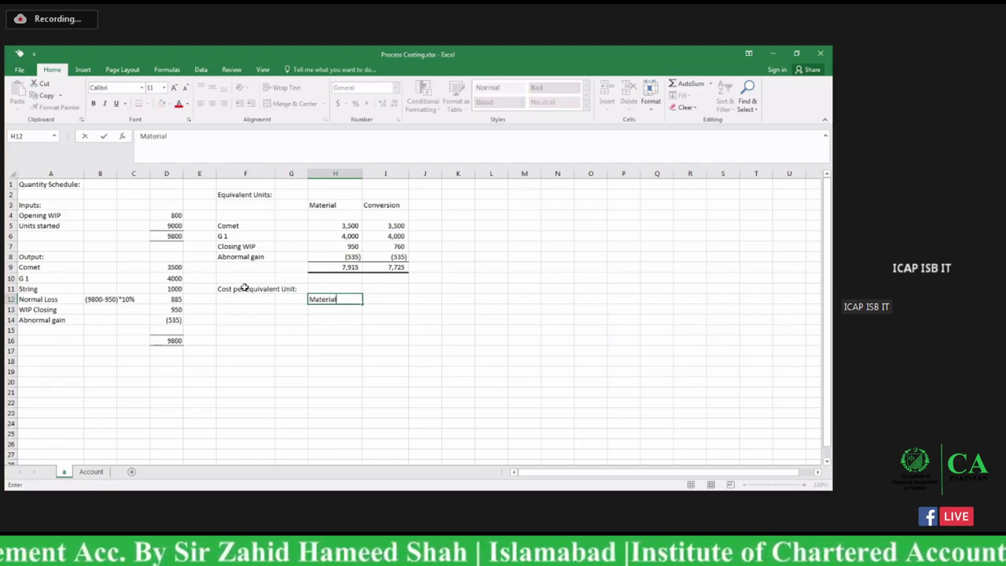
key(Right)
text(C)
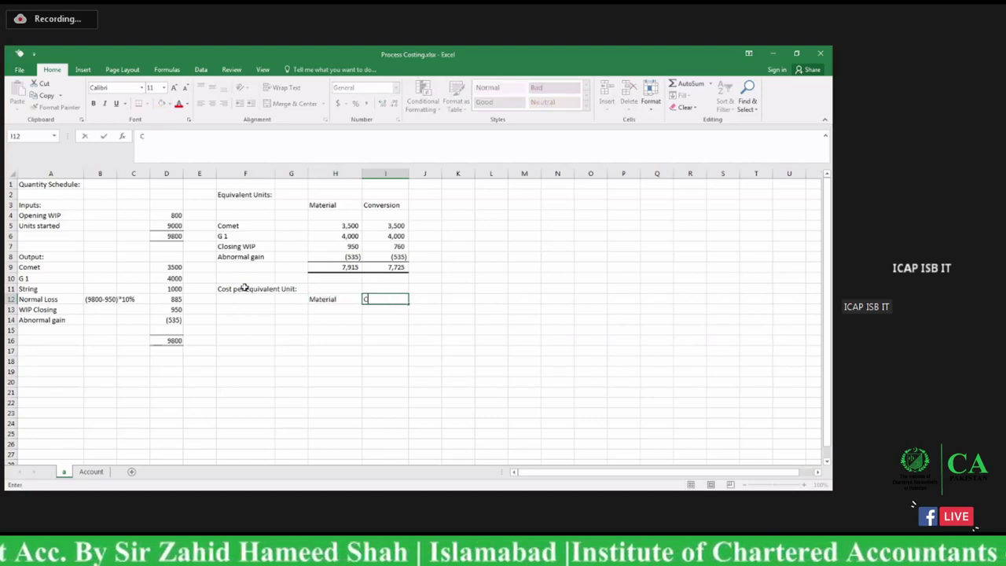
text(onversion)
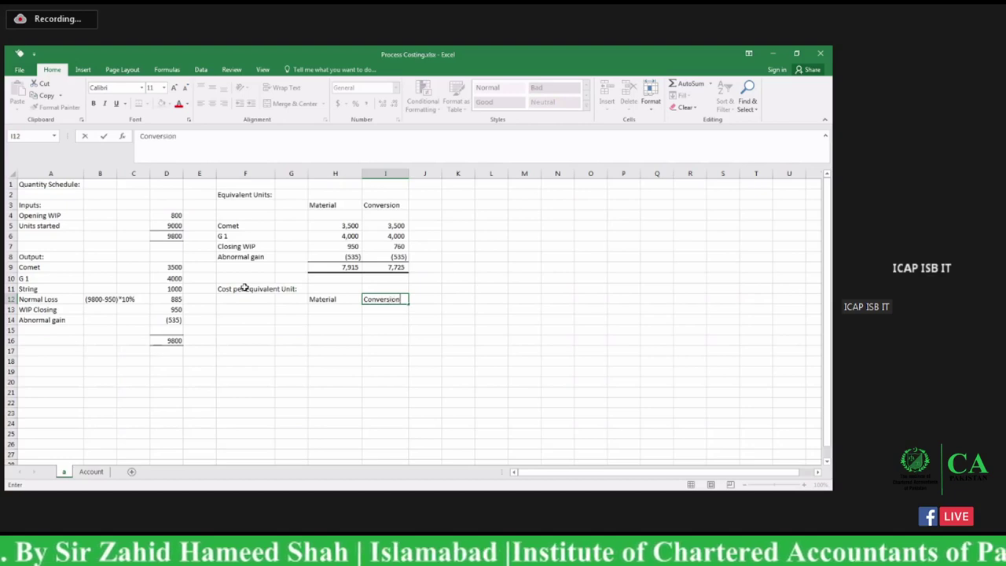
key(Return)
Label the first row of the cost section "Cost incurred" in cell F13
key(Left)
key(Left)
key(Left)
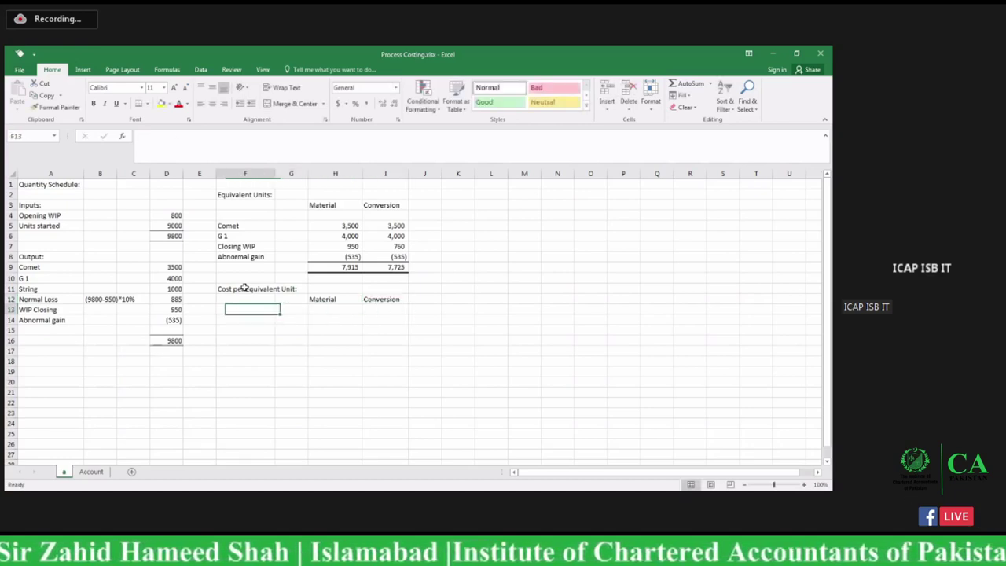
text(Cost)
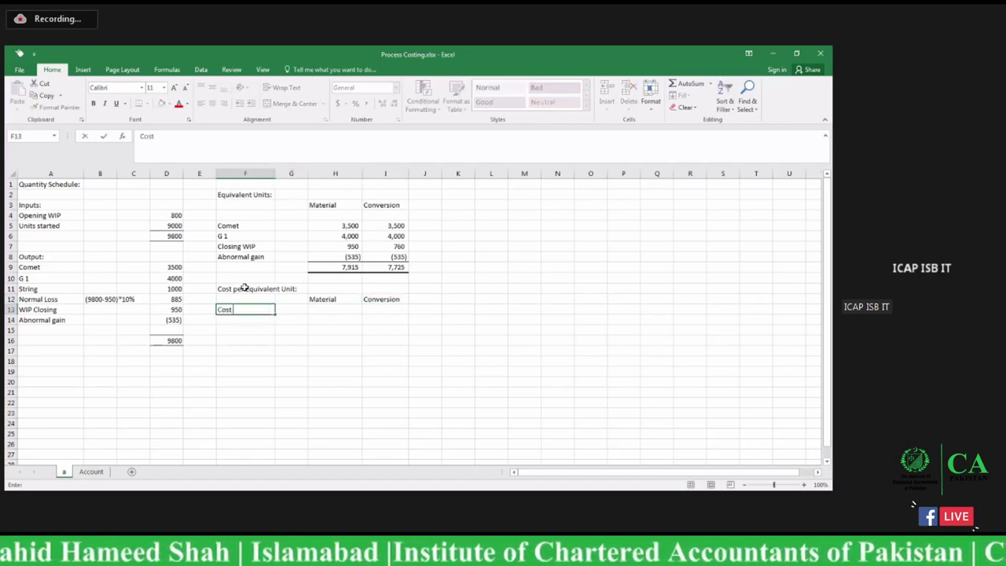
text( incurr)
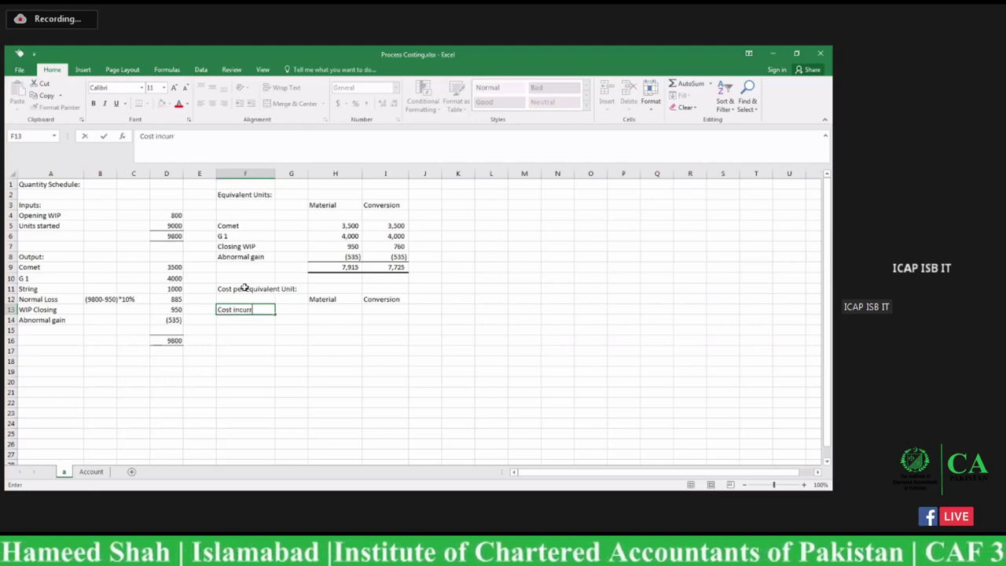
text(ed)
Enter the costs incurred: 9600 for material in H13 and 4500 for conversion in I13
key(Right)
key(Right)
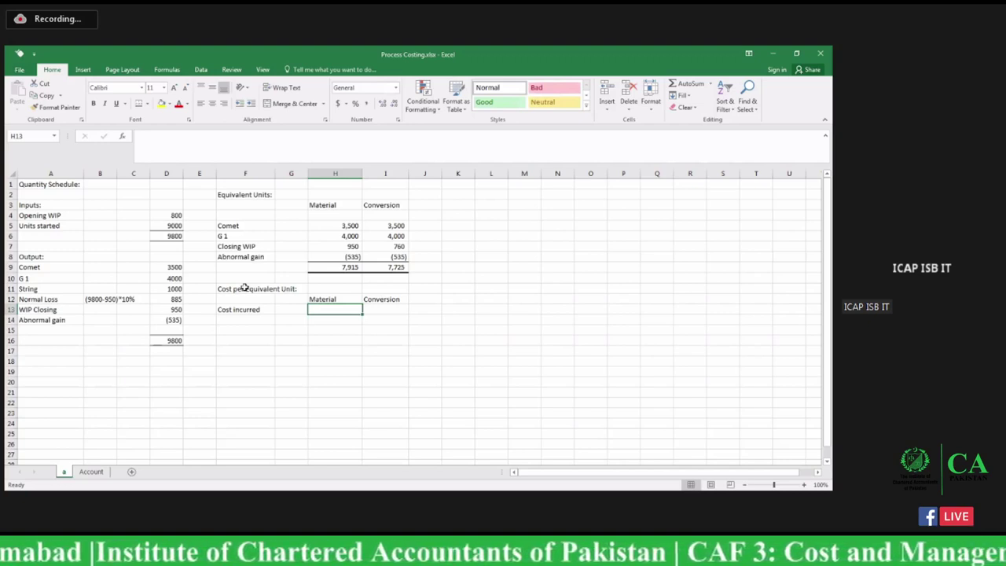
text(9699)
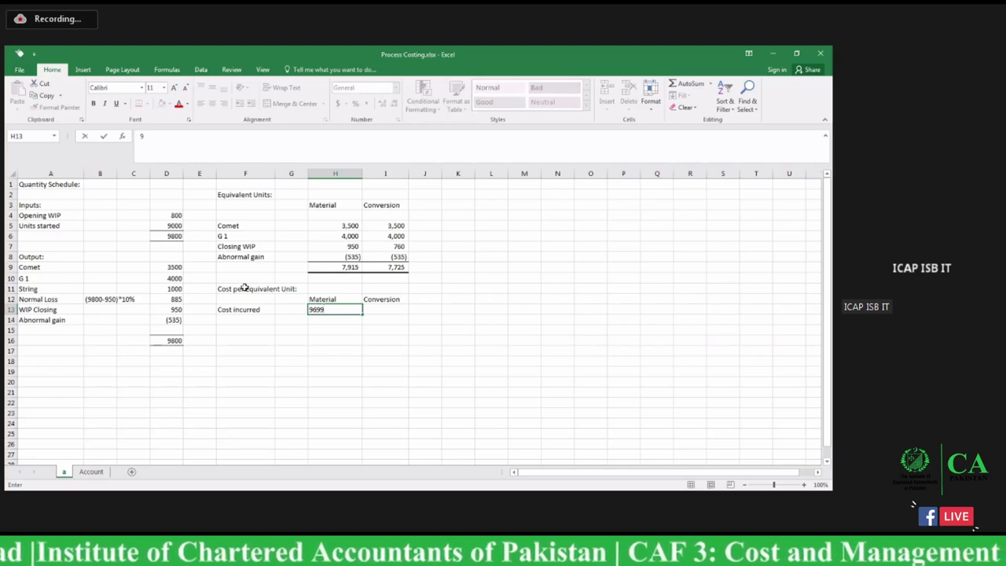
key(BackSpace)
key(BackSpace)
text(00)
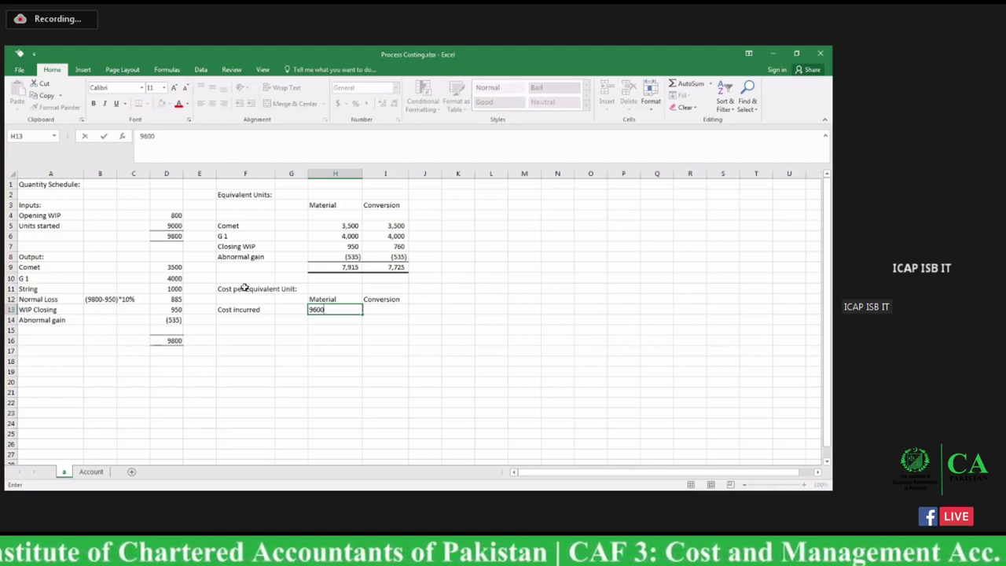
key(Return)
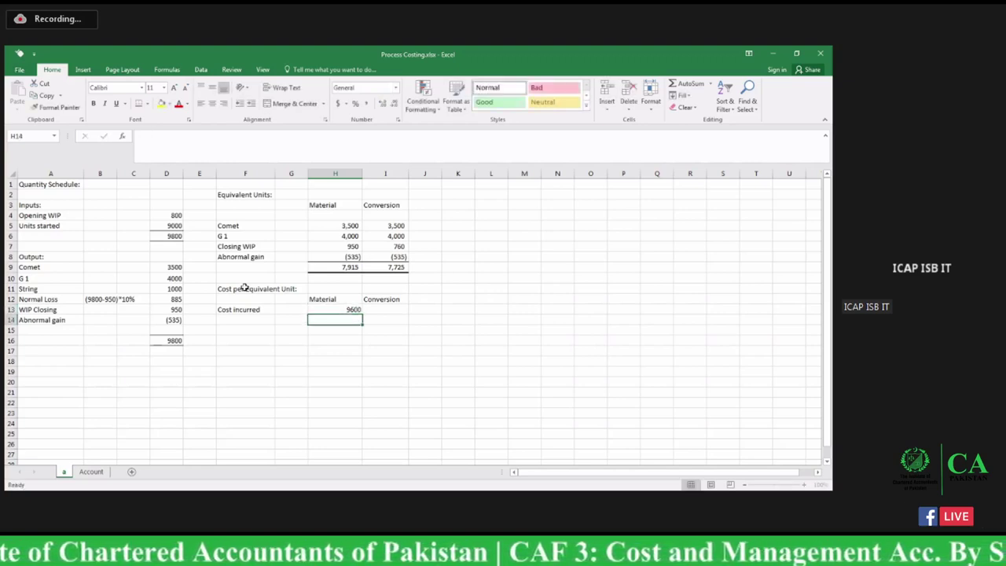
key(Up)
key(Right)
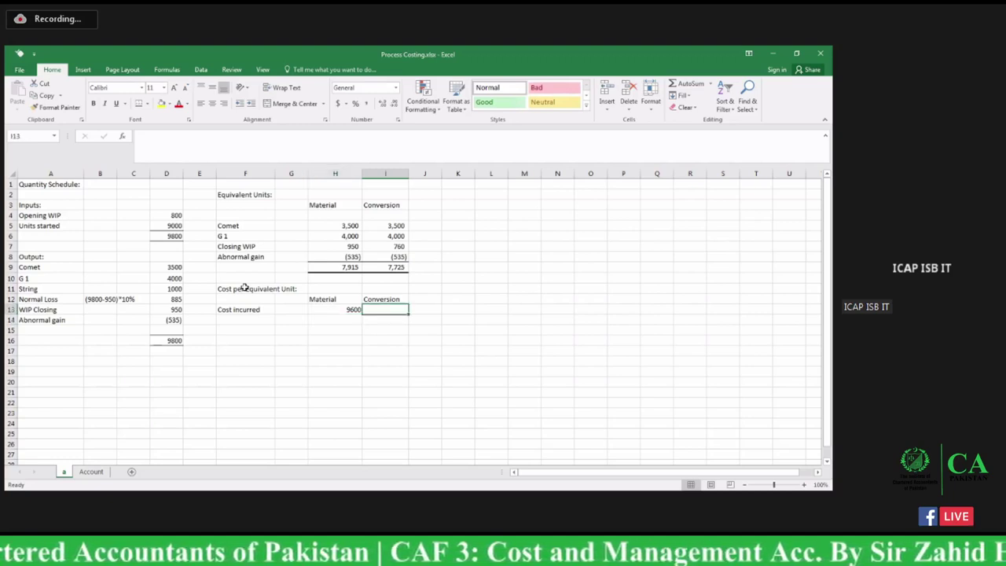
text(4500)
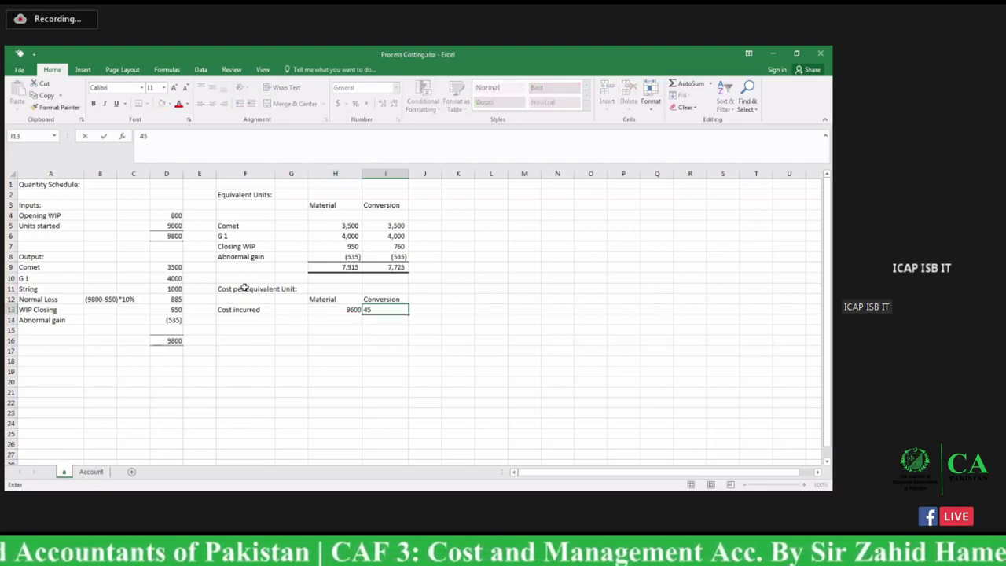
key(Return)
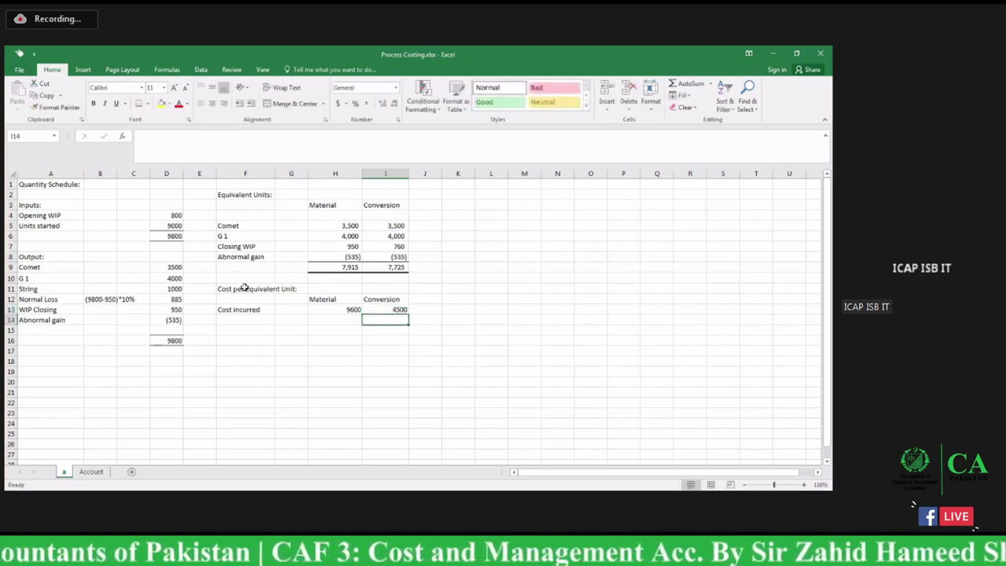
Label the row below the cost incurred "Sale value normal loss" in cell F14
key(Left)
key(Left)
key(Left)
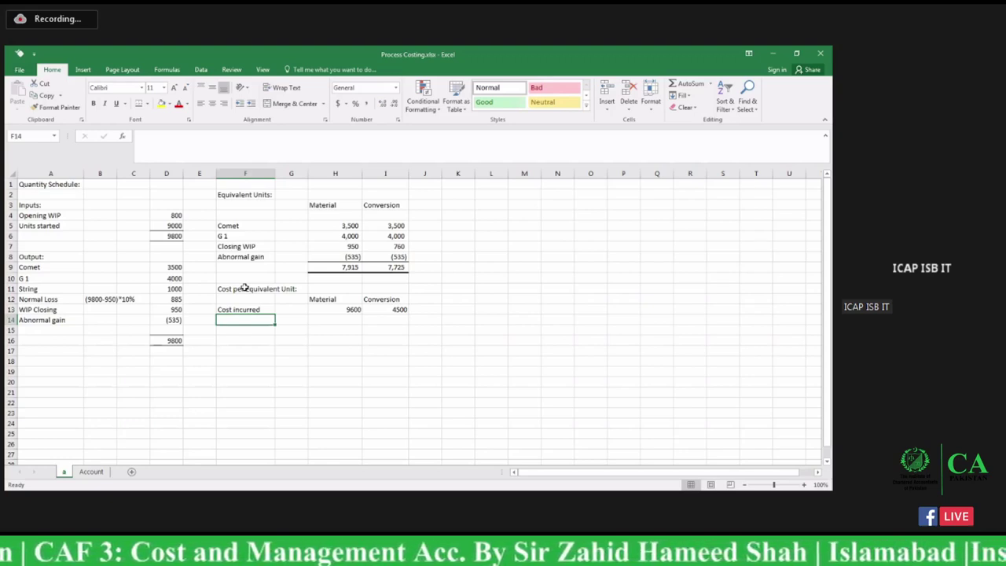
text(S)
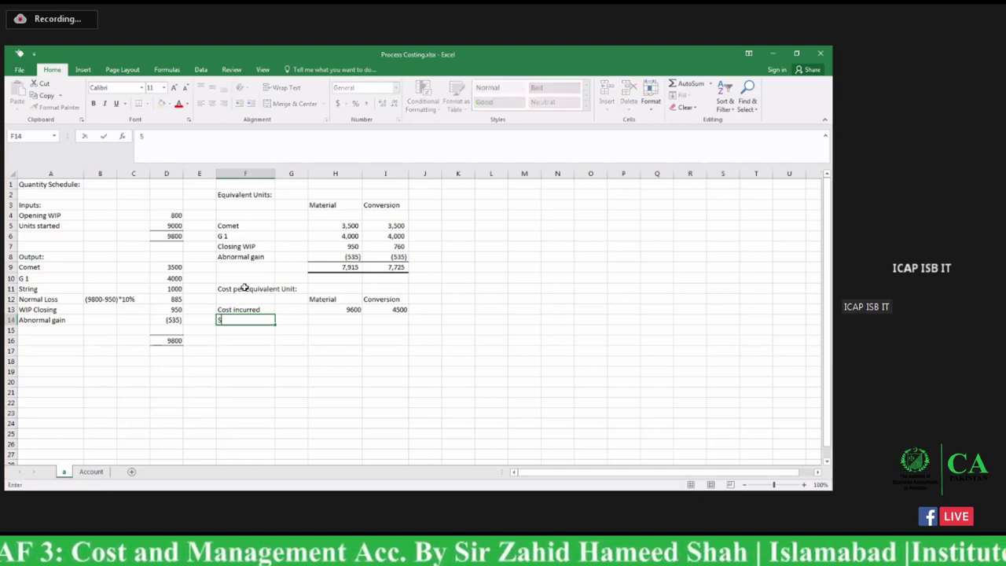
text(ale valu)
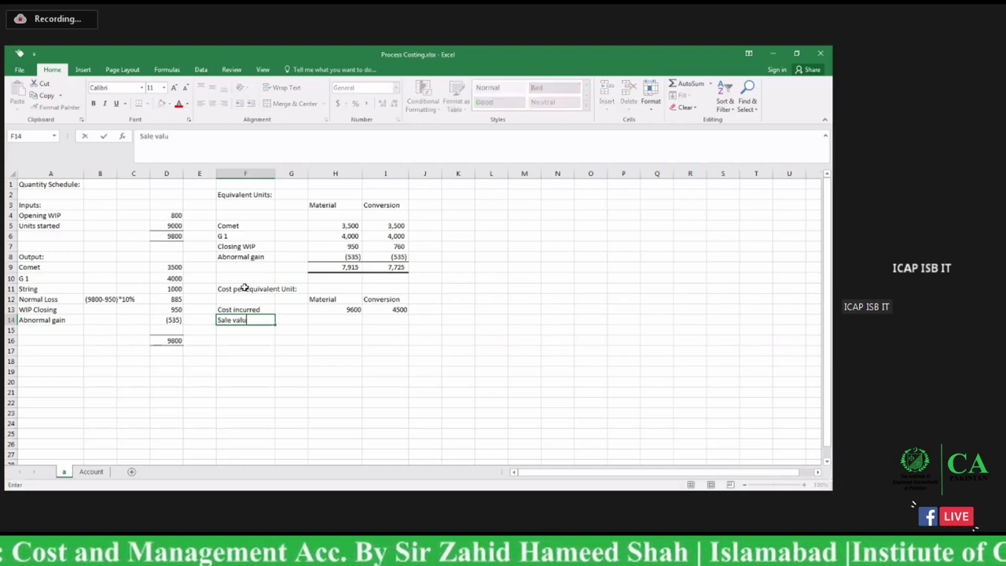
text(e n)
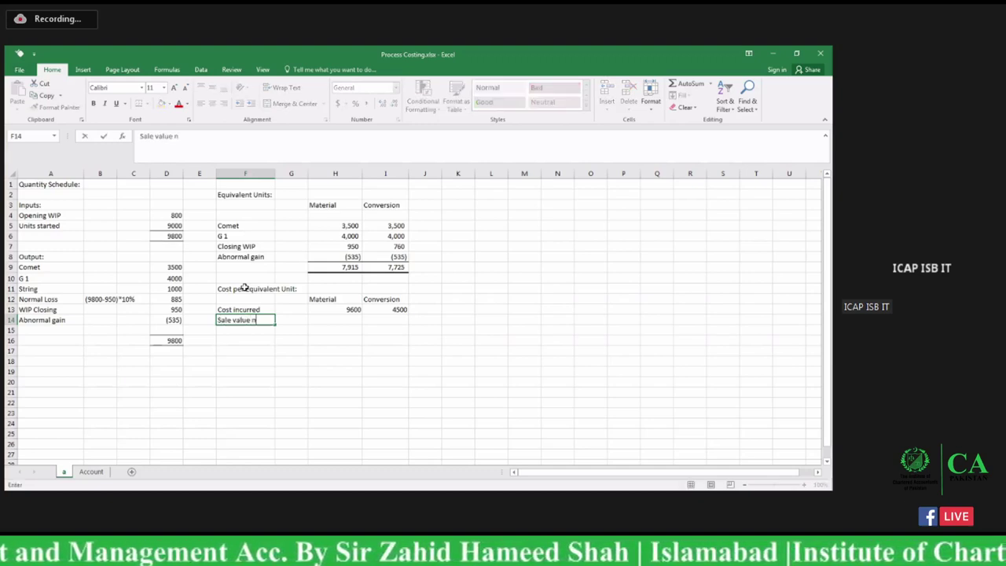
text(ormal loss)
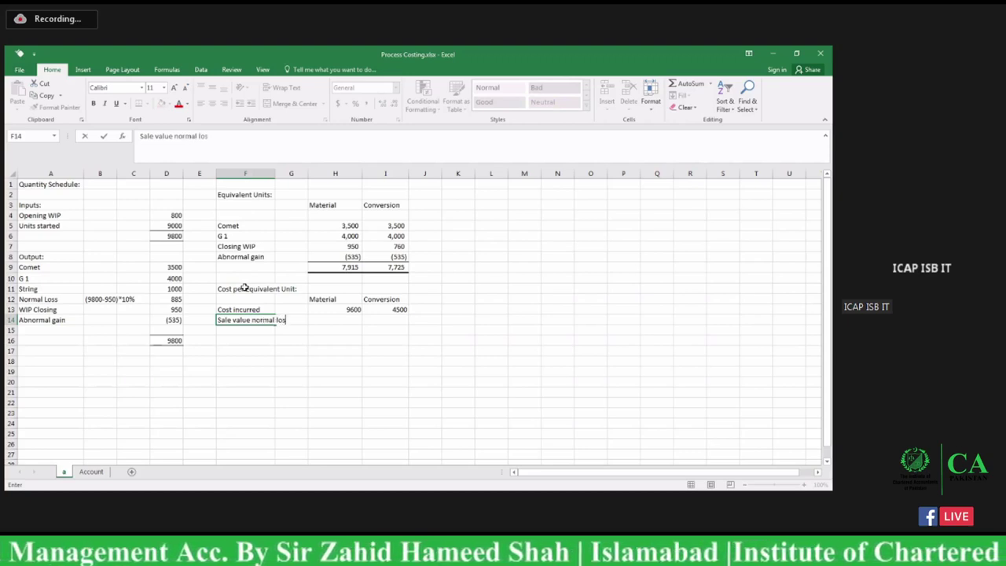
Calculate the material sale value of normal loss in H14 with the formula =D12*200
key(Tab)
key(Tab)
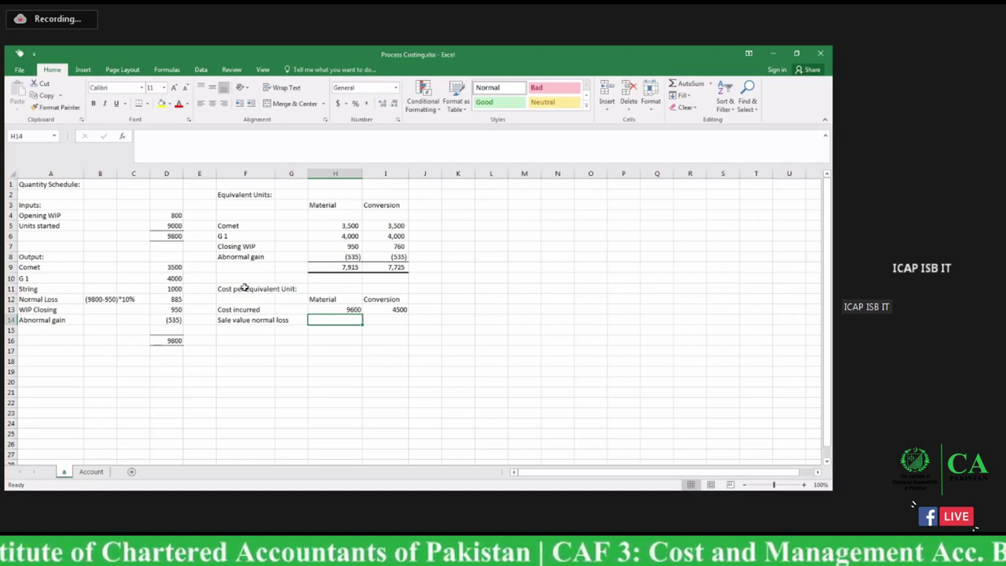
text(=)
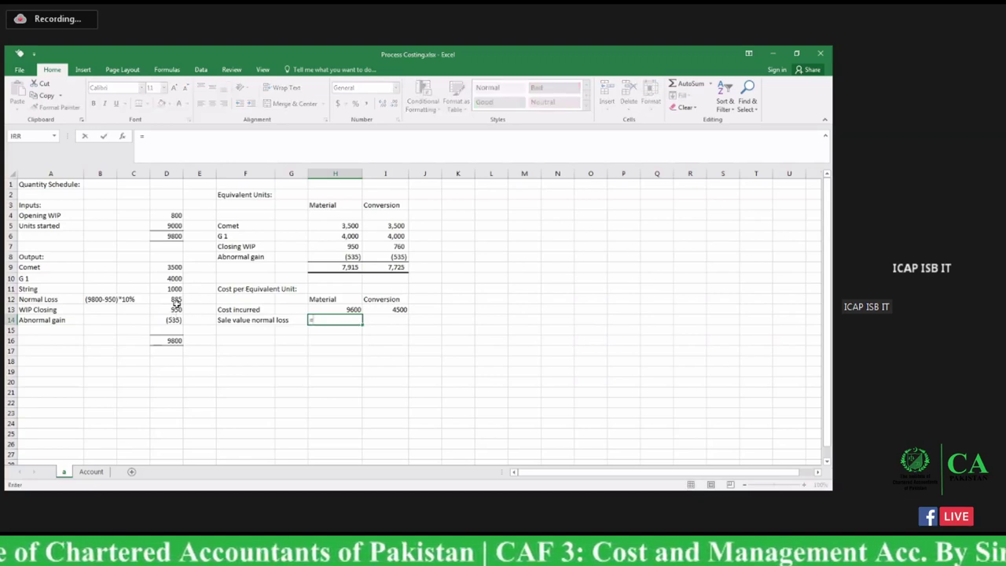
click(177, 302)
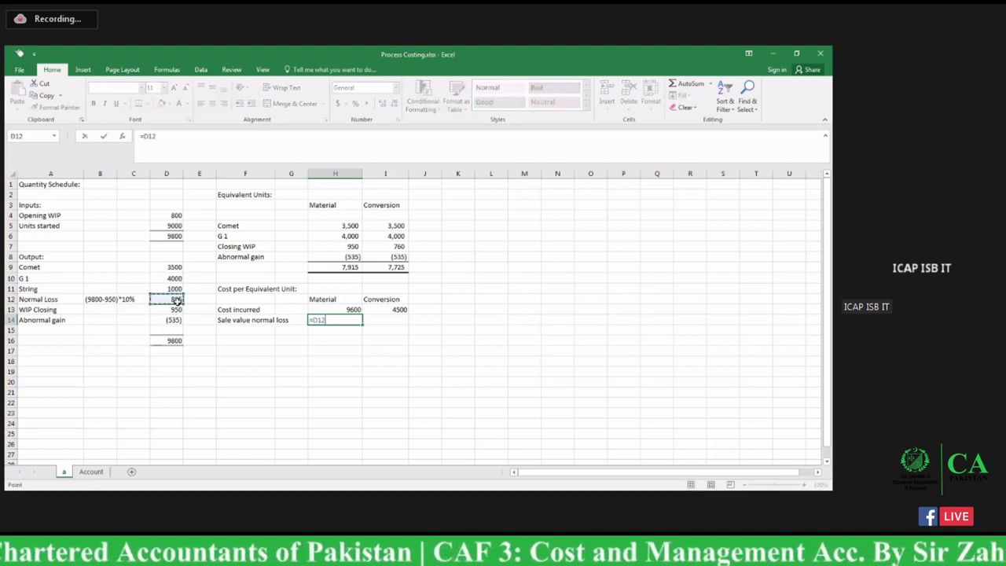
text(*)
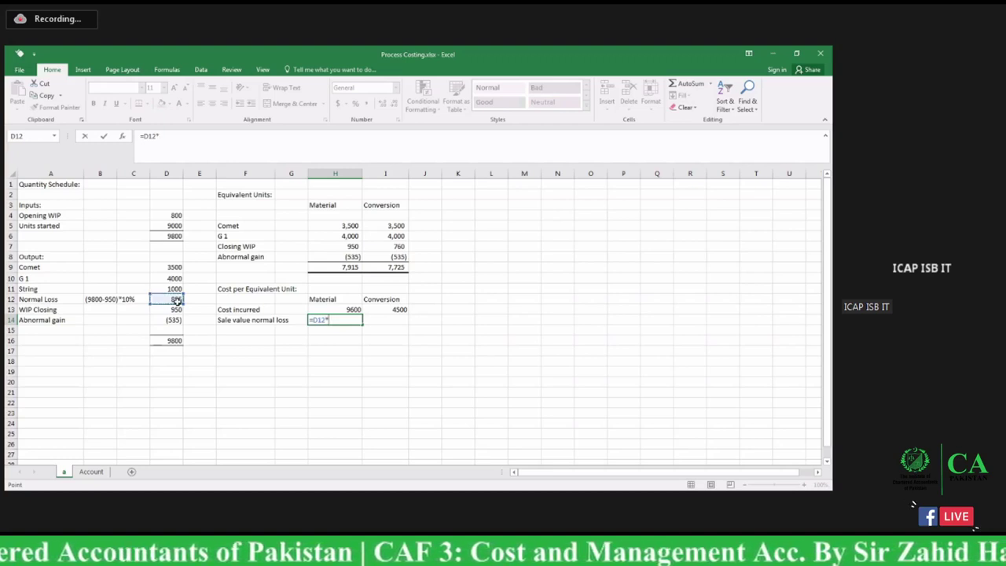
text(200)
key(Return)
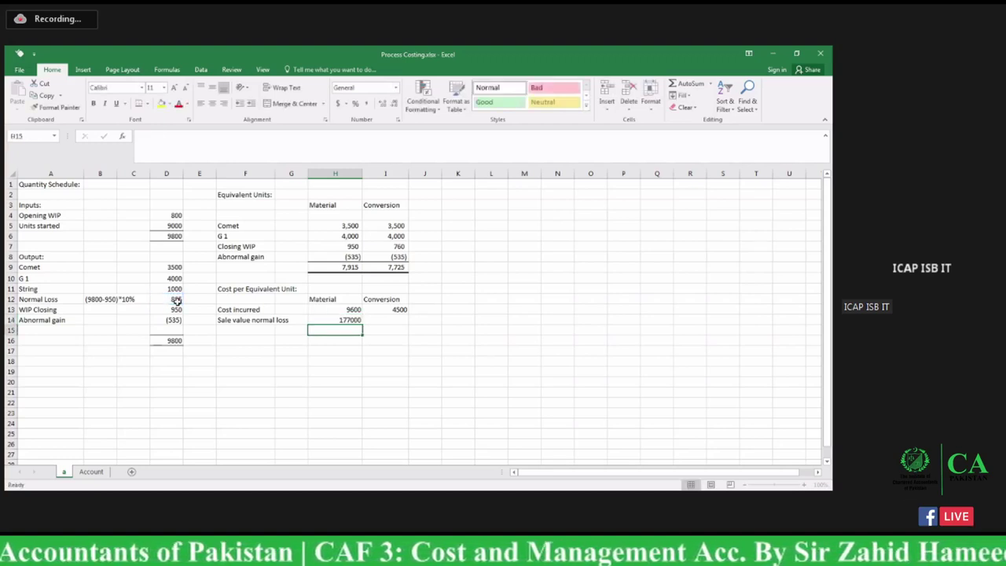
Apply the comma number format to the cost figures range H13:I16
click(333, 320)
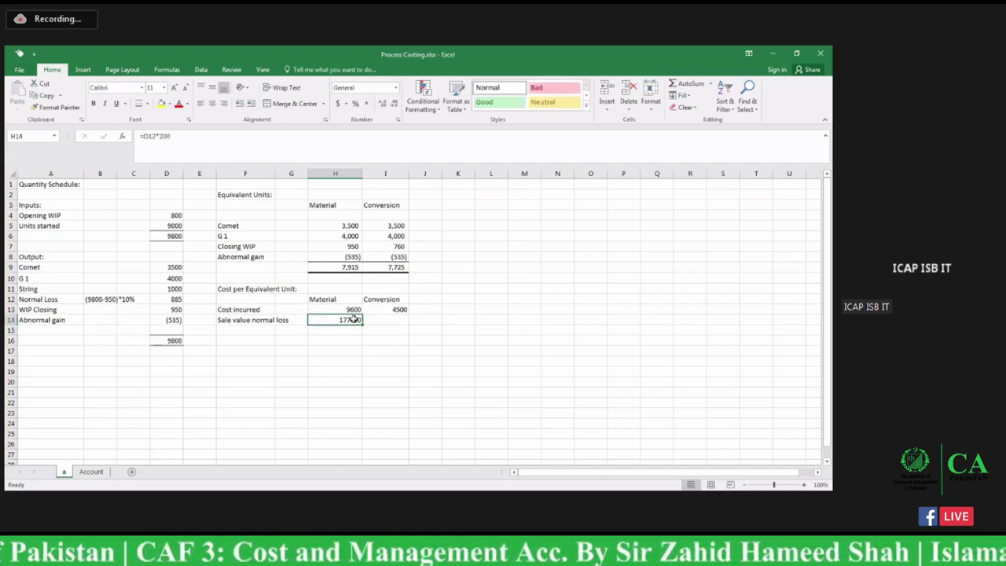
click(347, 311)
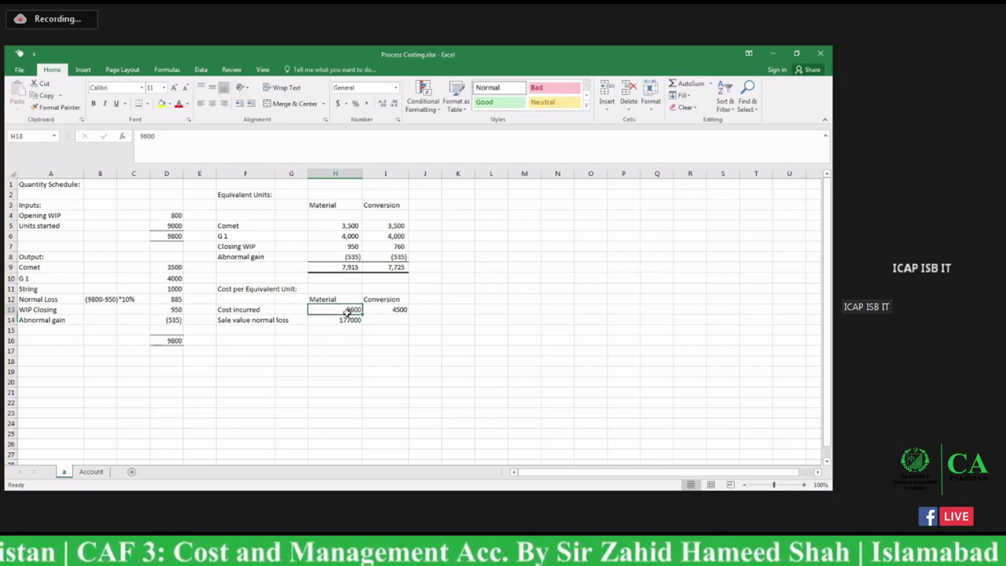
key(shift+Right)
key(shift+Down)
key(shift+Down)
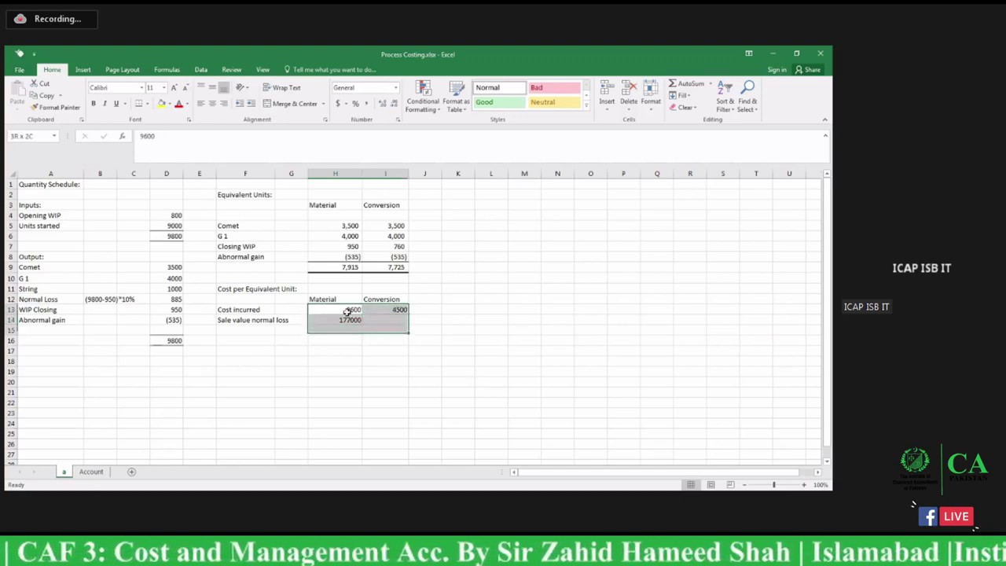
key(shift+Down)
click(367, 103)
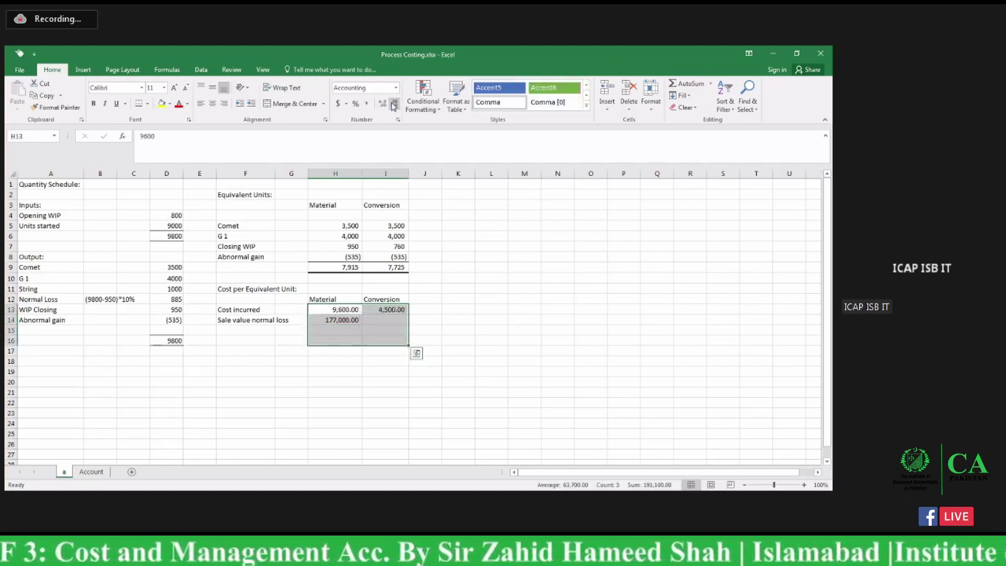
Reduce the cost figures in H13:I16 to zero decimal places
click(392, 105)
click(393, 105)
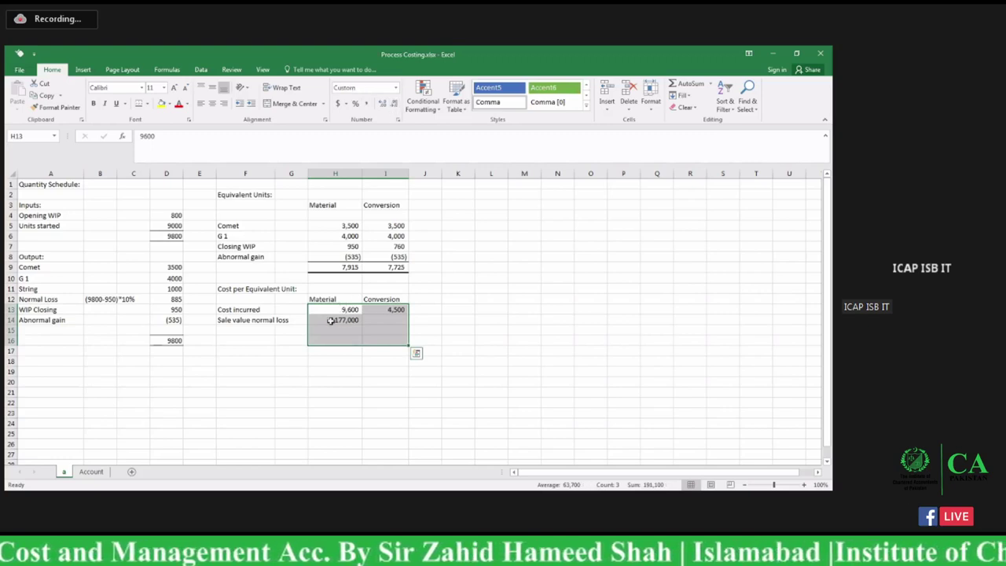
Change the material sale value of normal loss in H14 to the negative, thousands-scaled formula =-(D12*200)/1000
click(331, 320)
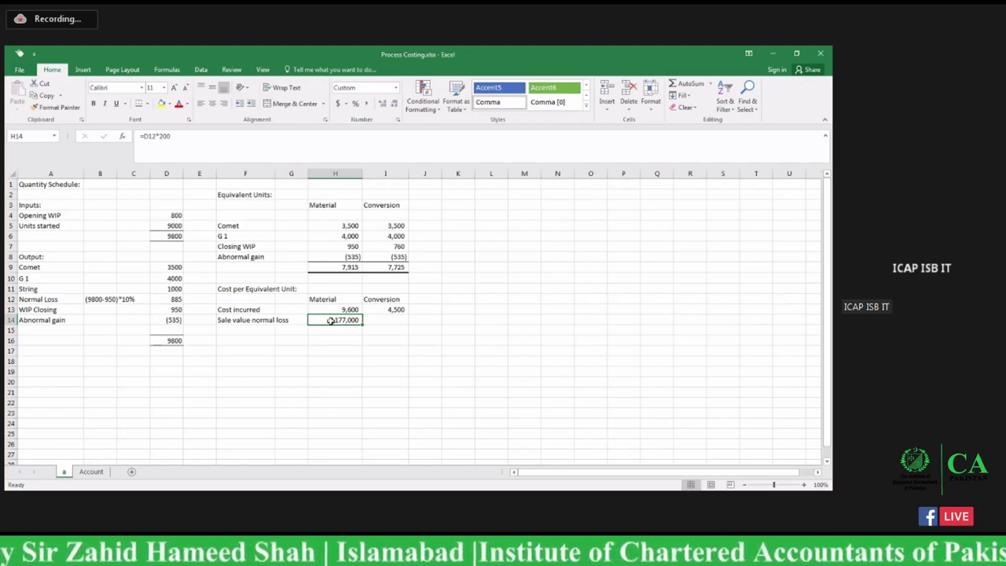
click(144, 137)
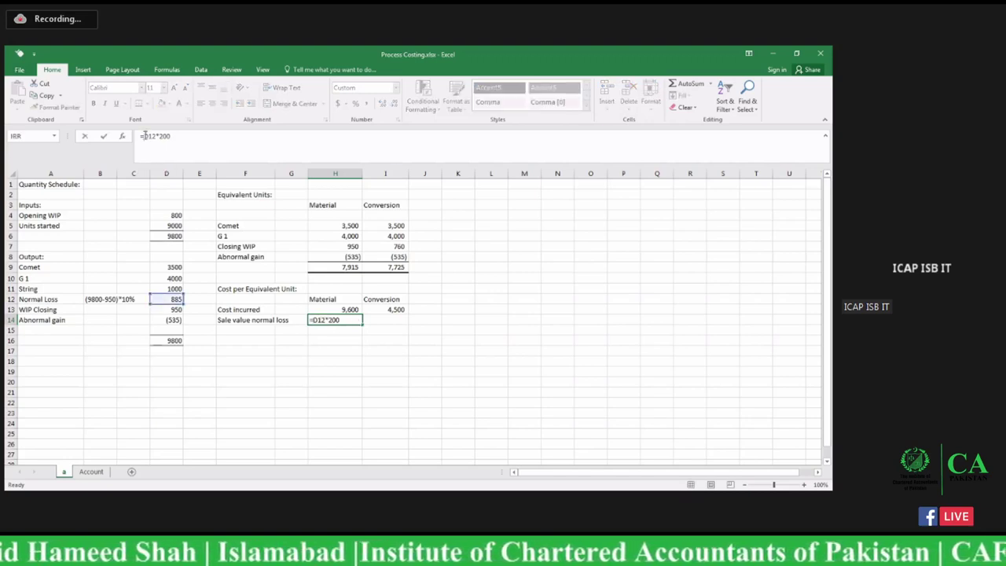
text(()
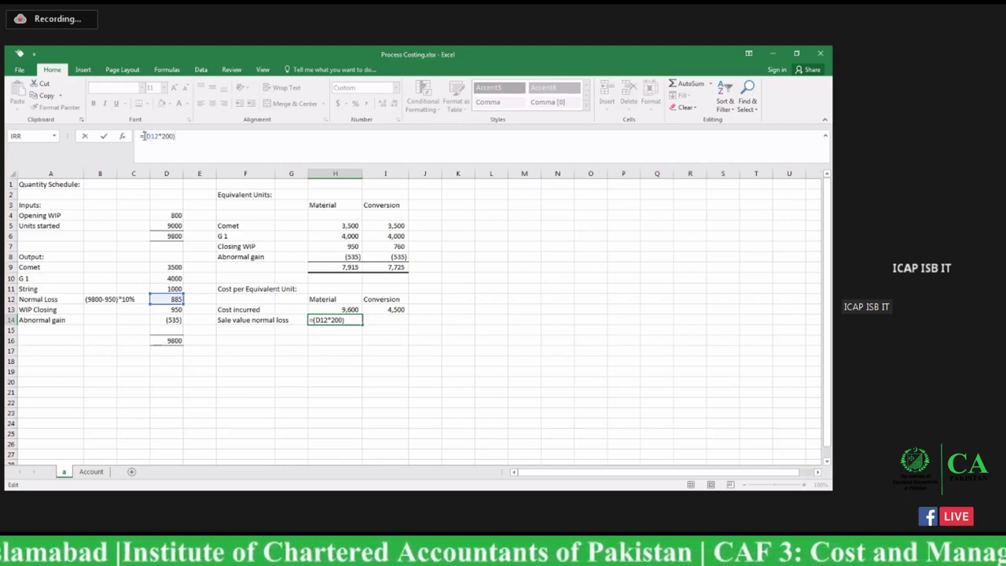
click(143, 135)
text(-)
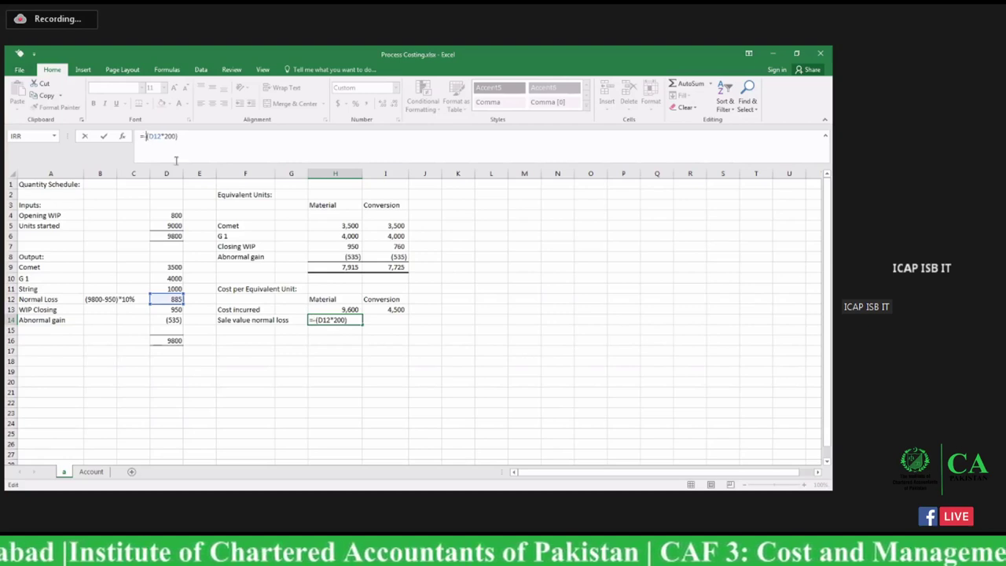
click(179, 136)
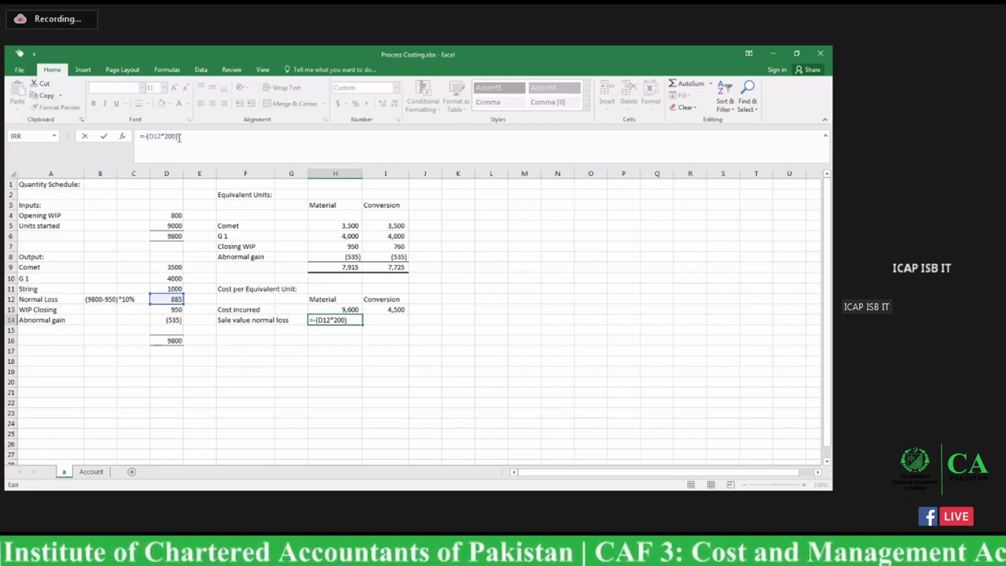
text(/1000)
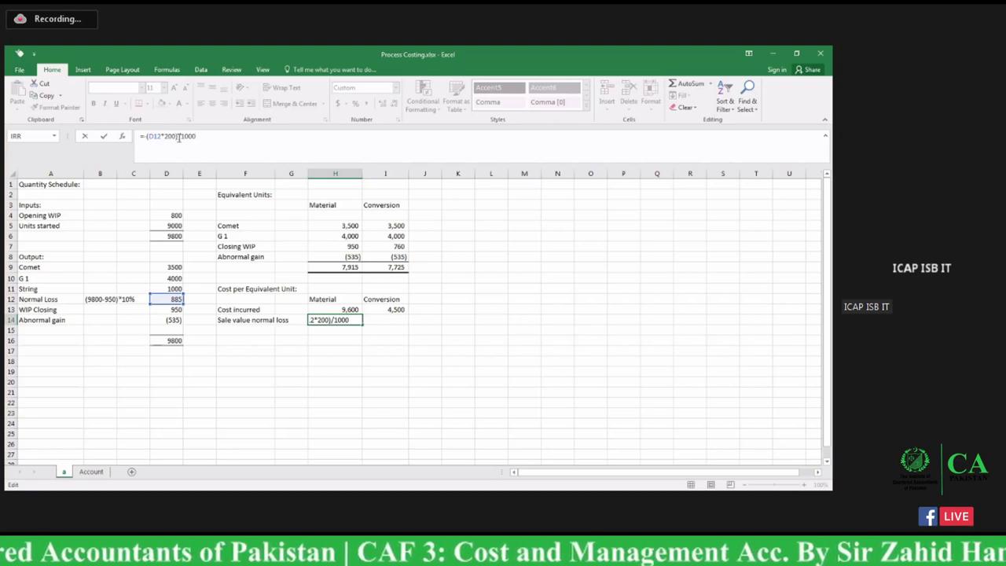
key(Return)
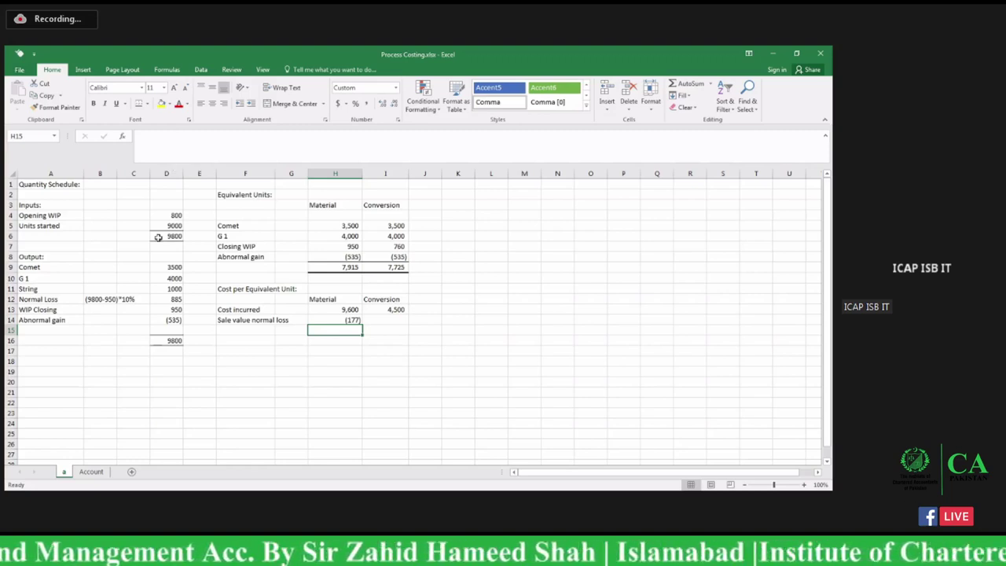
Label the row below the normal loss sale value "Sale value by product" in cell F15
click(226, 329)
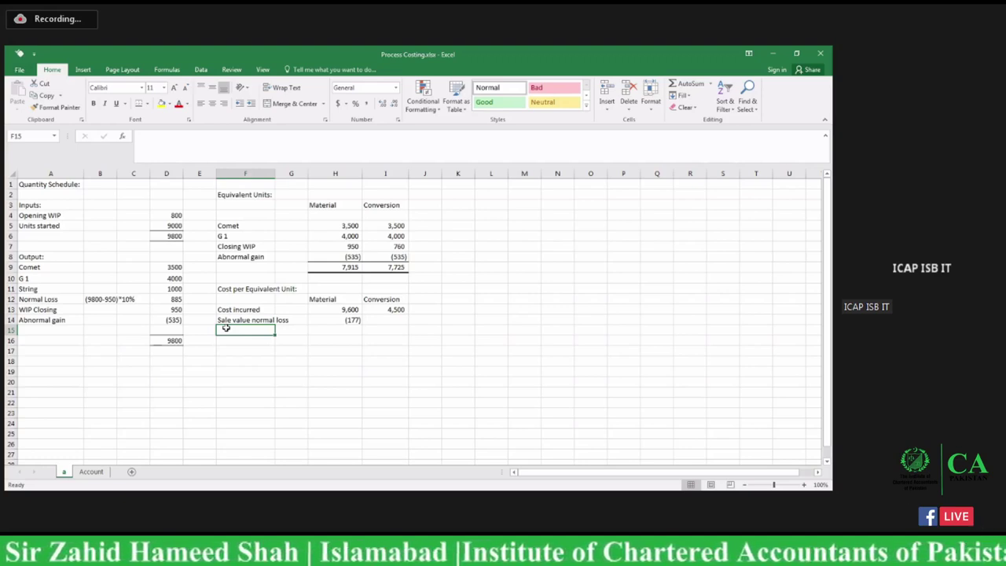
text(Sale)
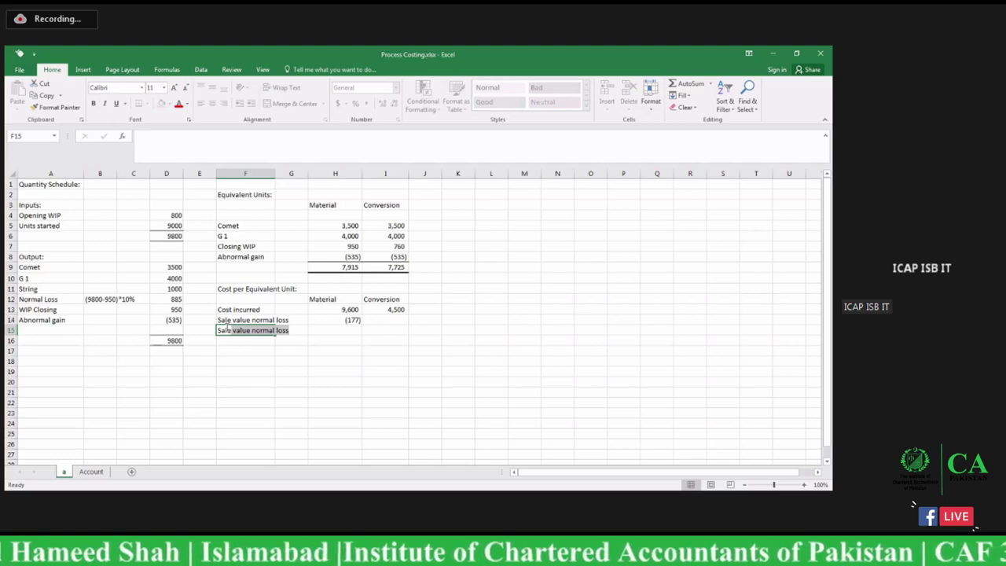
text( value)
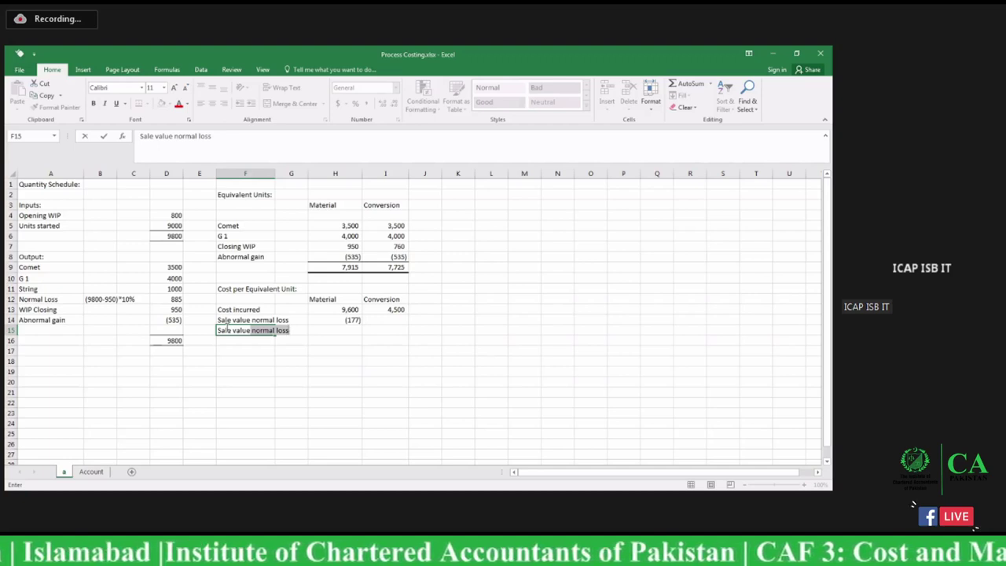
text(y)
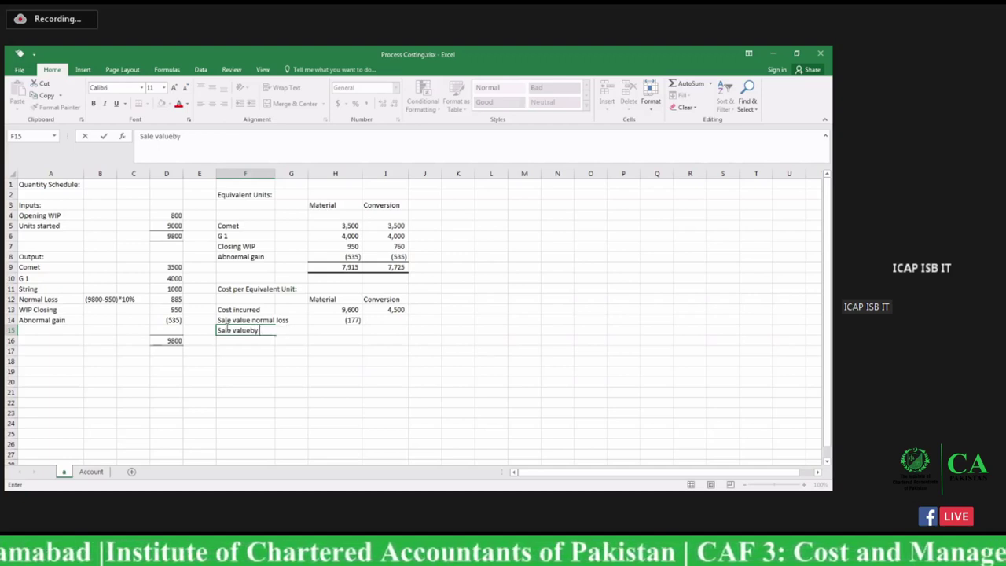
key(BackSpace)
key(BackSpace)
text(by)
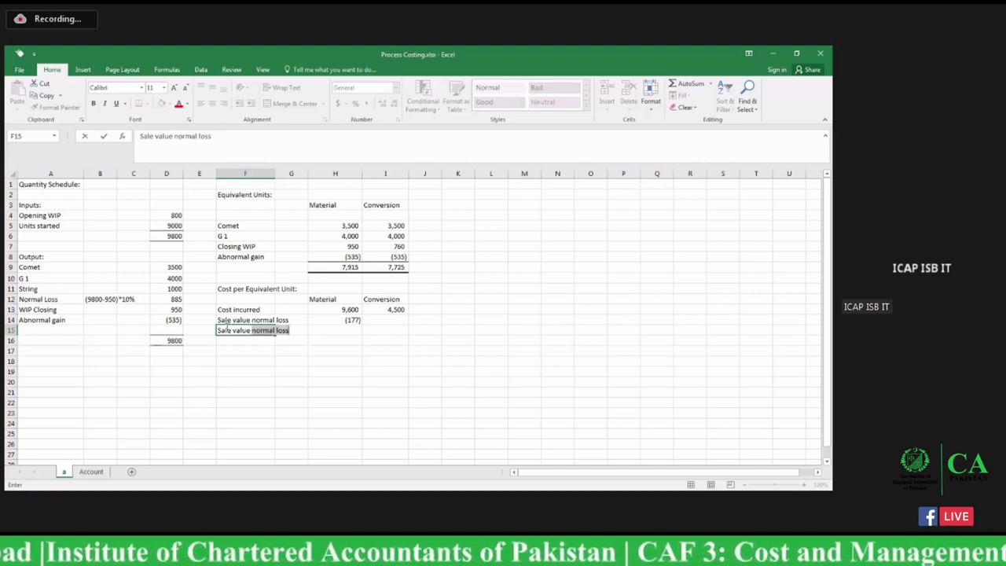
text( prod)
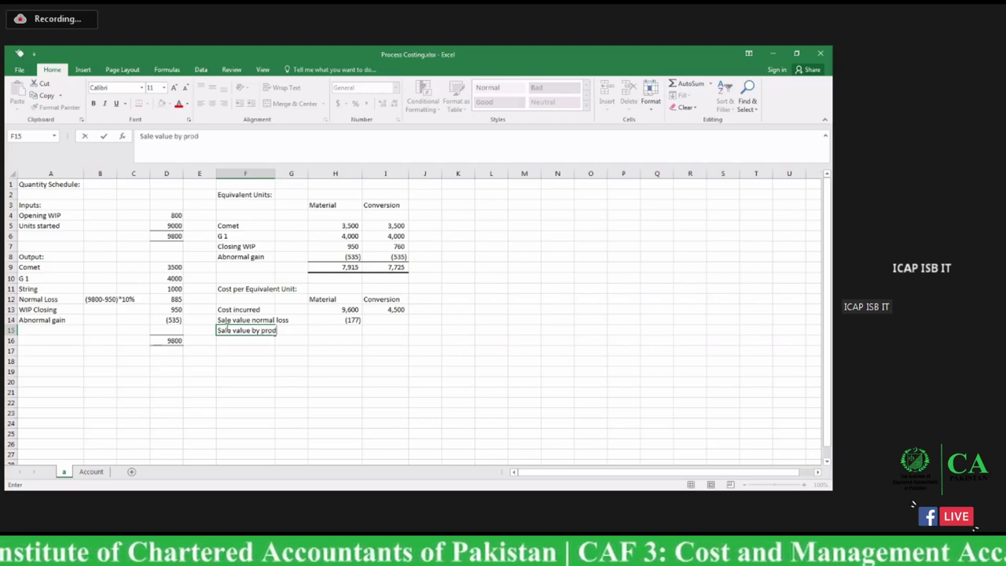
text(uct)
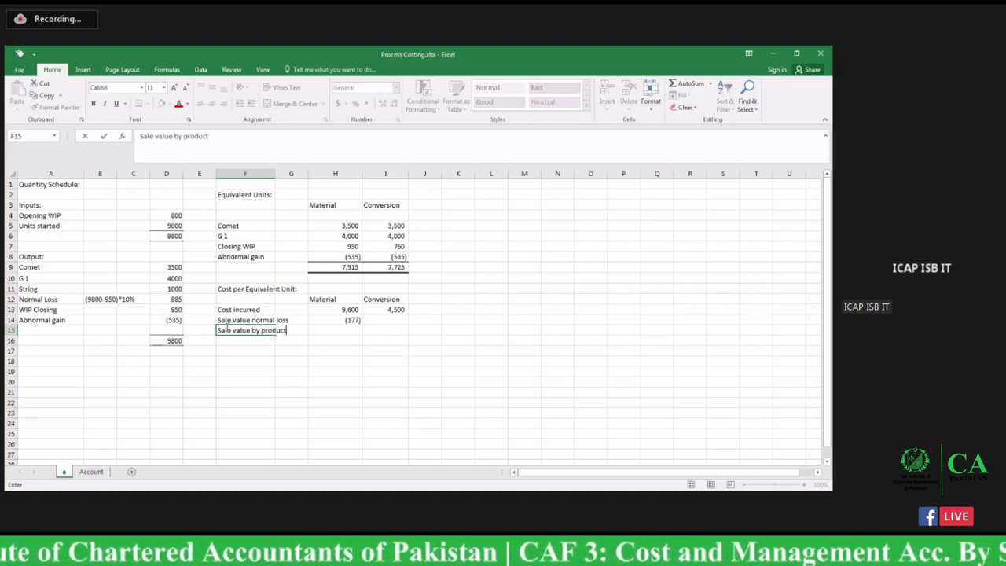
key(Tab)
key(Tab)
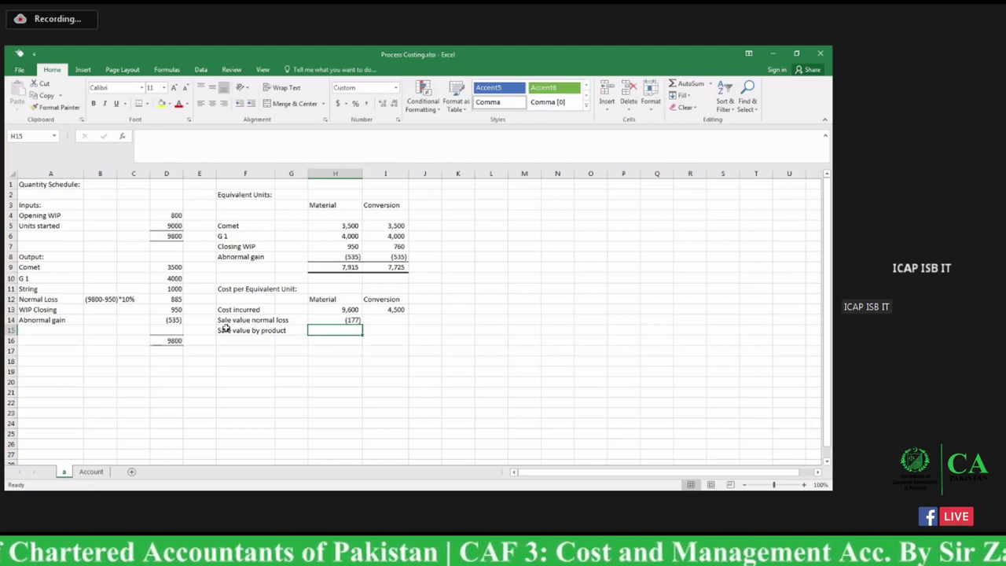
Calculate the material sale value of the by-product in H15 with the formula =-(D11*600)/1000
text(=)
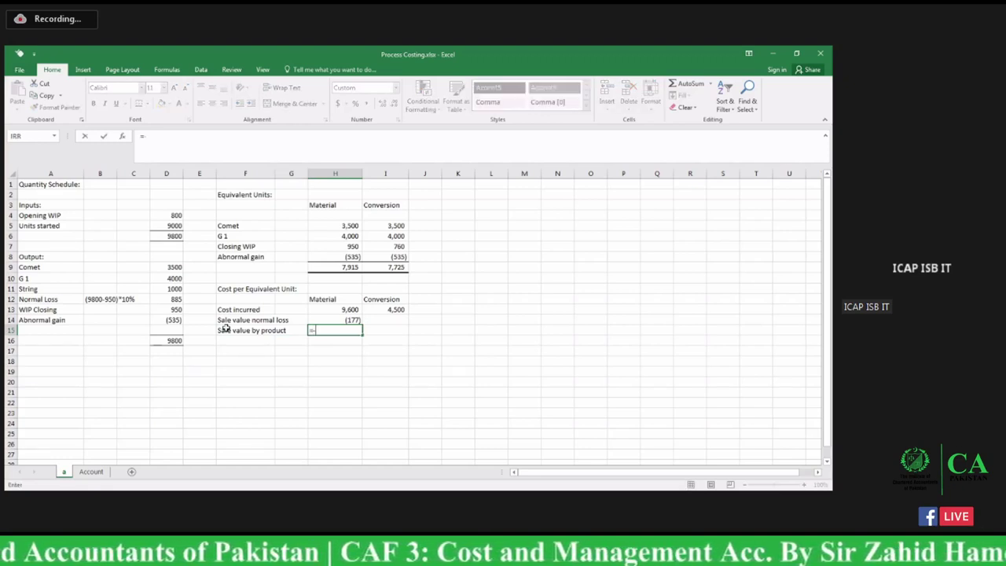
text(()
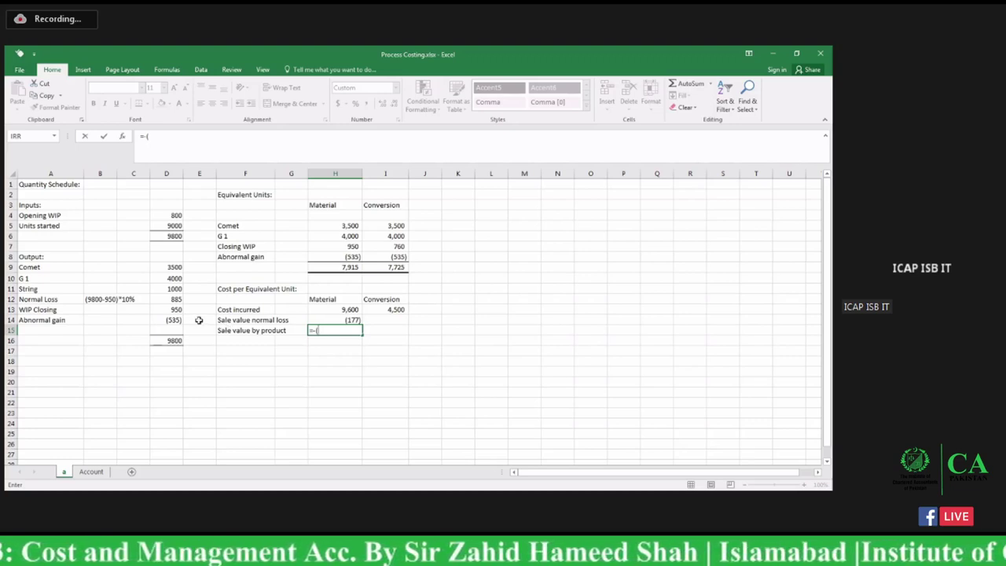
click(174, 289)
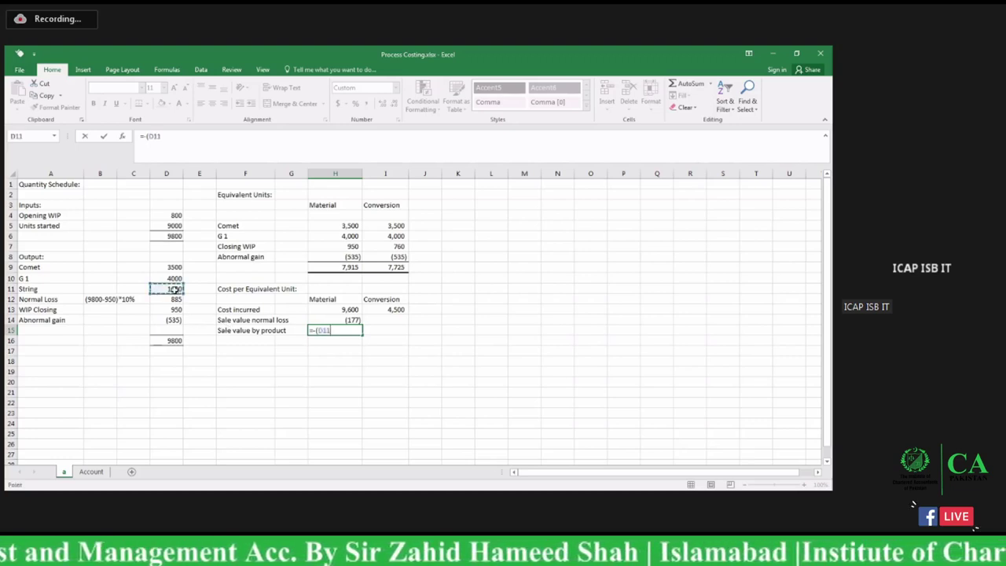
text(*)
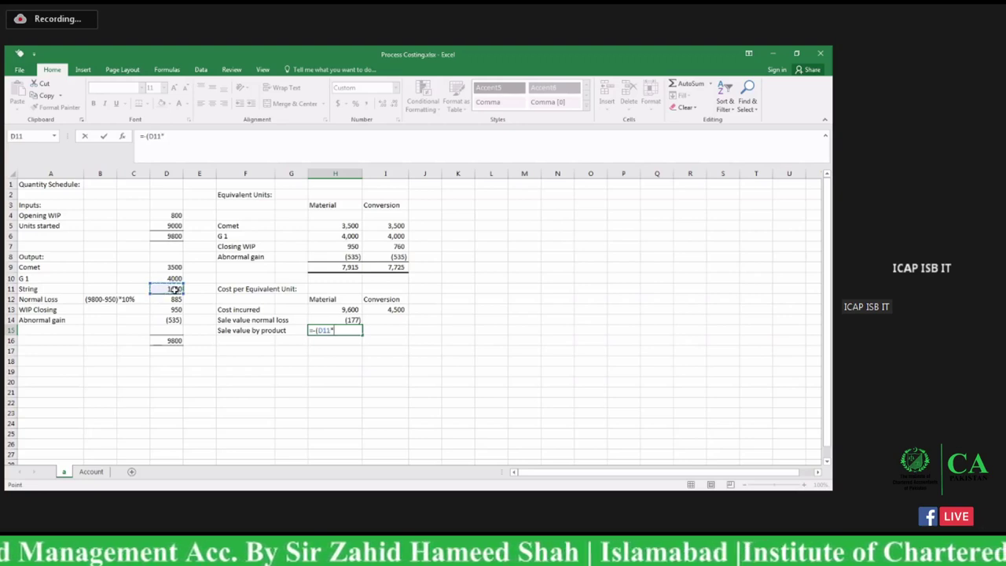
text(600)
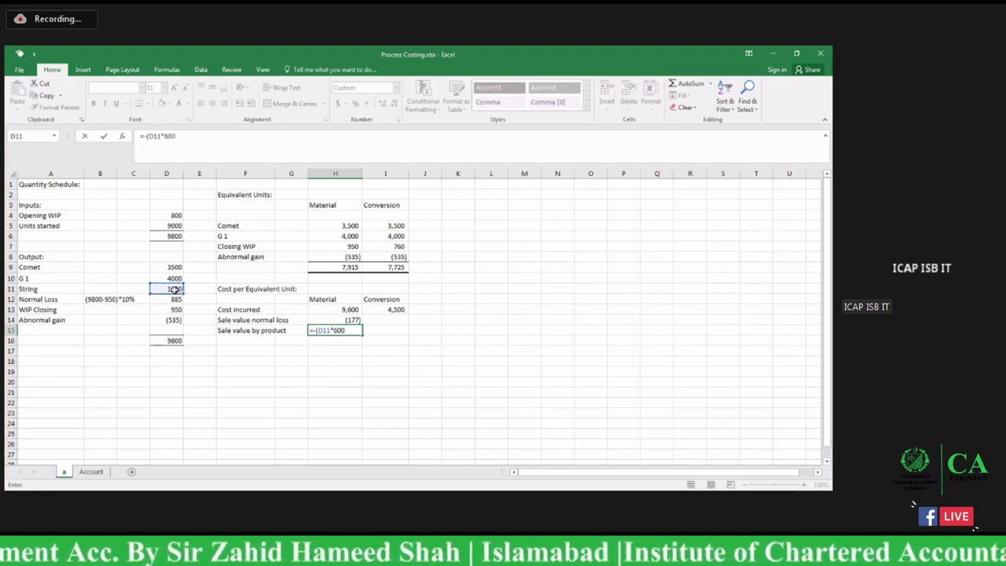
text()/1000)
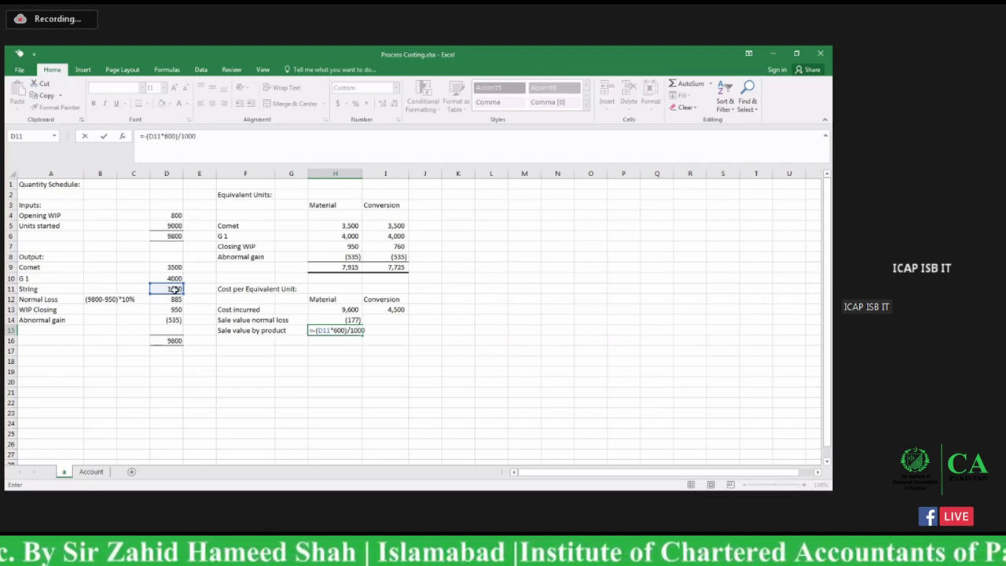
key(Return)
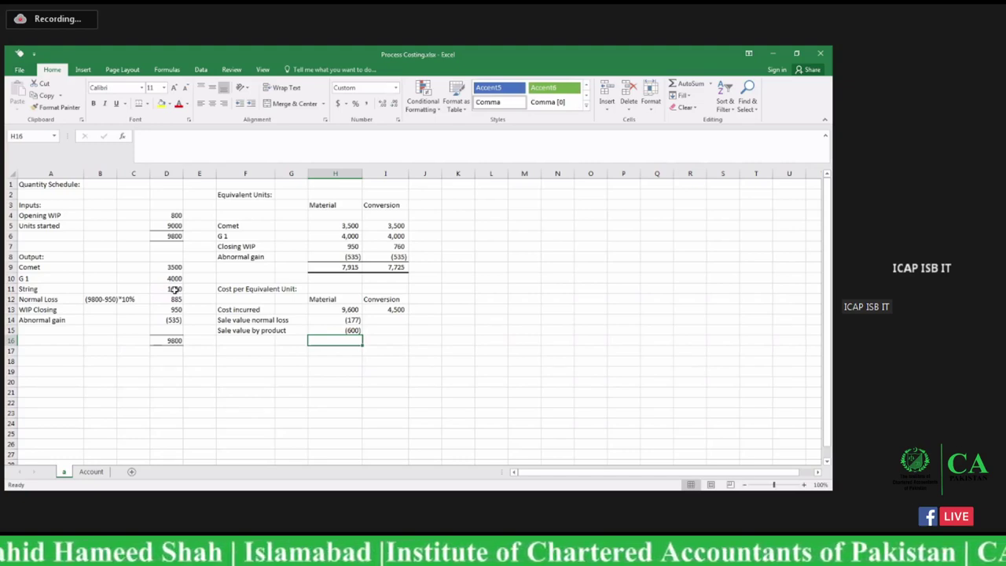
click(477, 372)
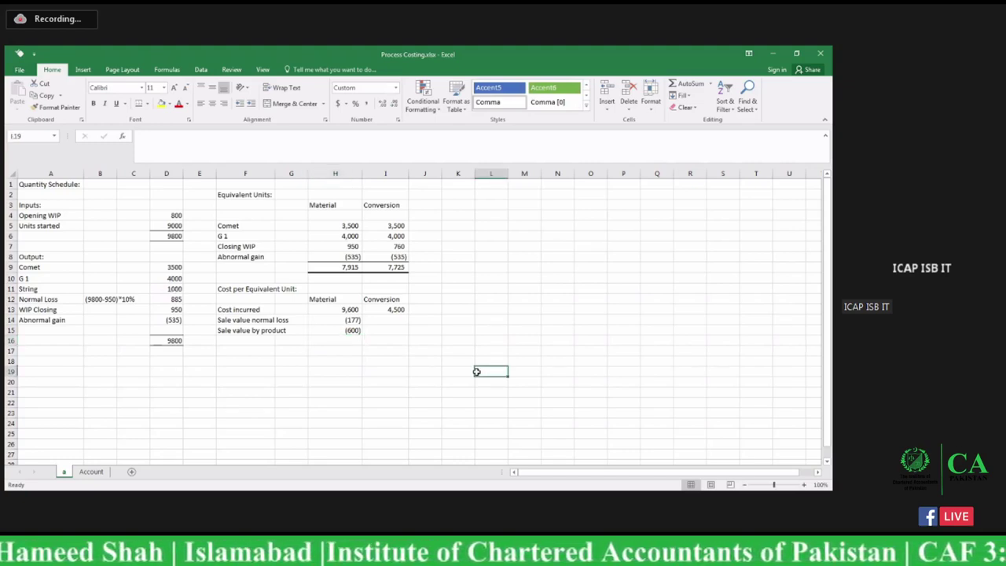
click(343, 343)
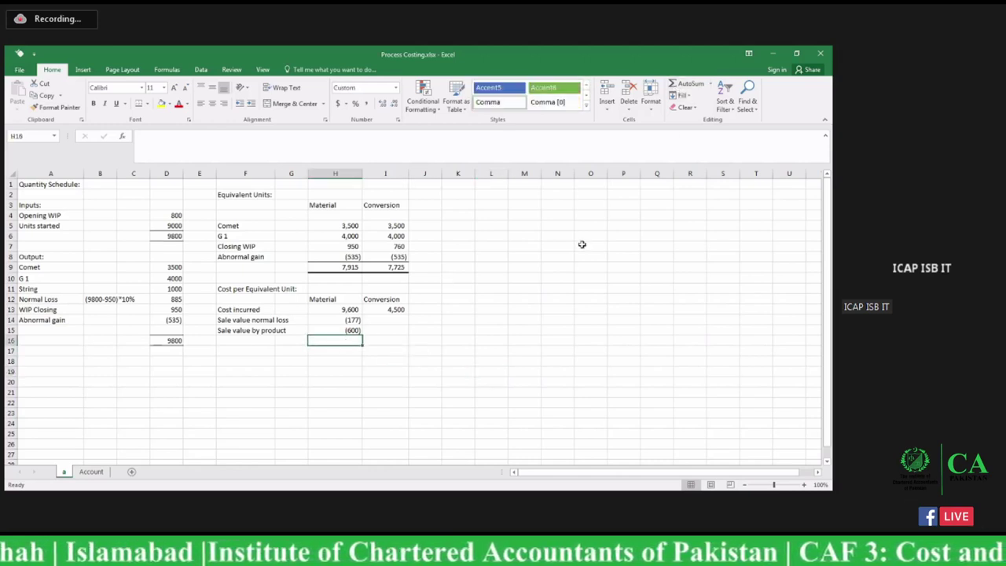
Label the row below the by-product sale value "Cost of opening wip" in cell F16
click(255, 338)
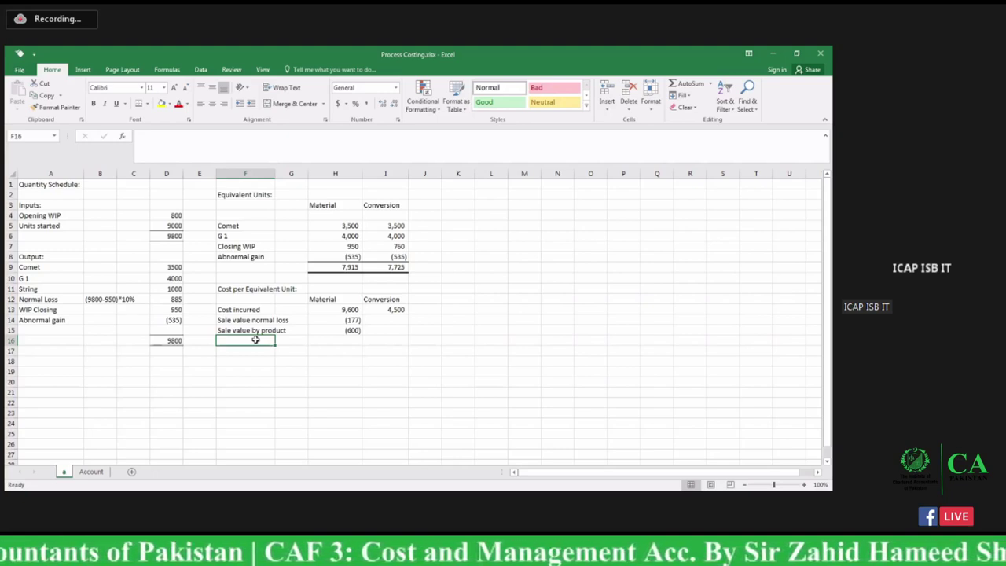
text(Cost )
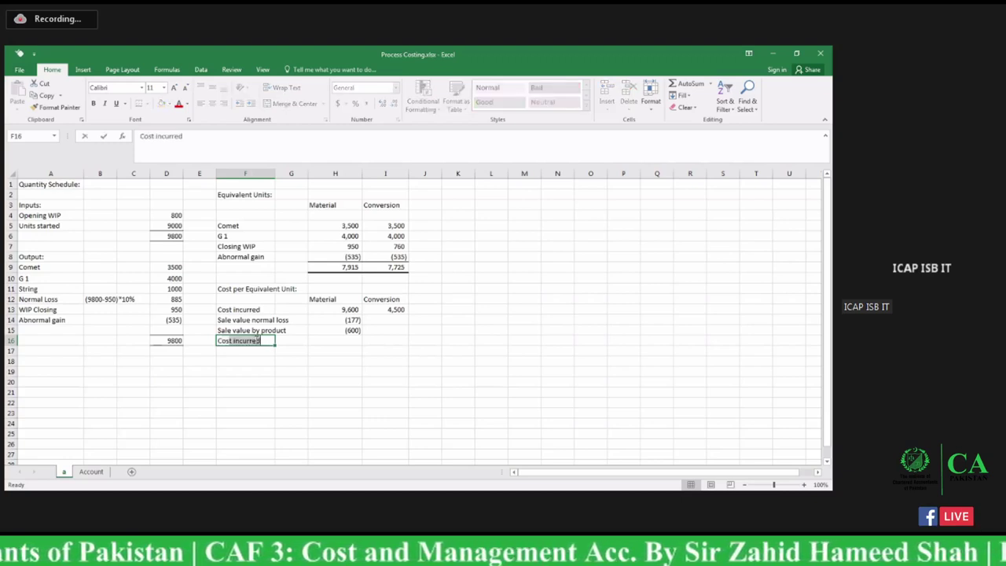
text(of)
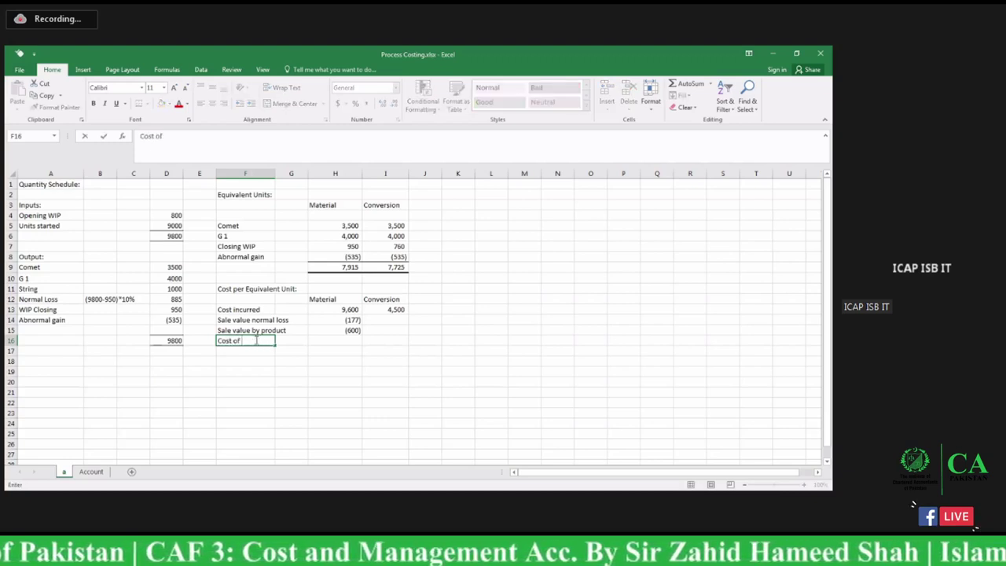
text( opening)
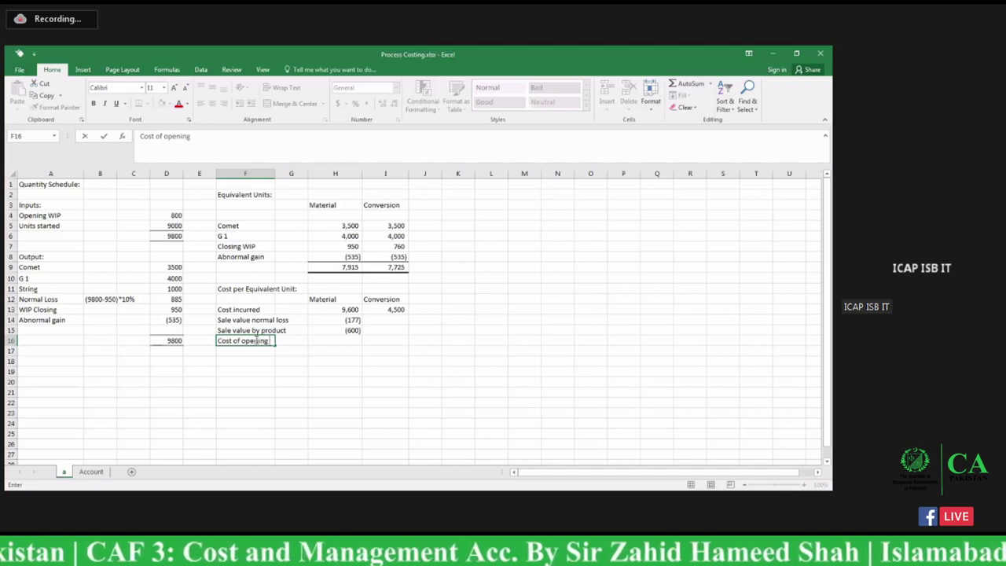
text( wip)
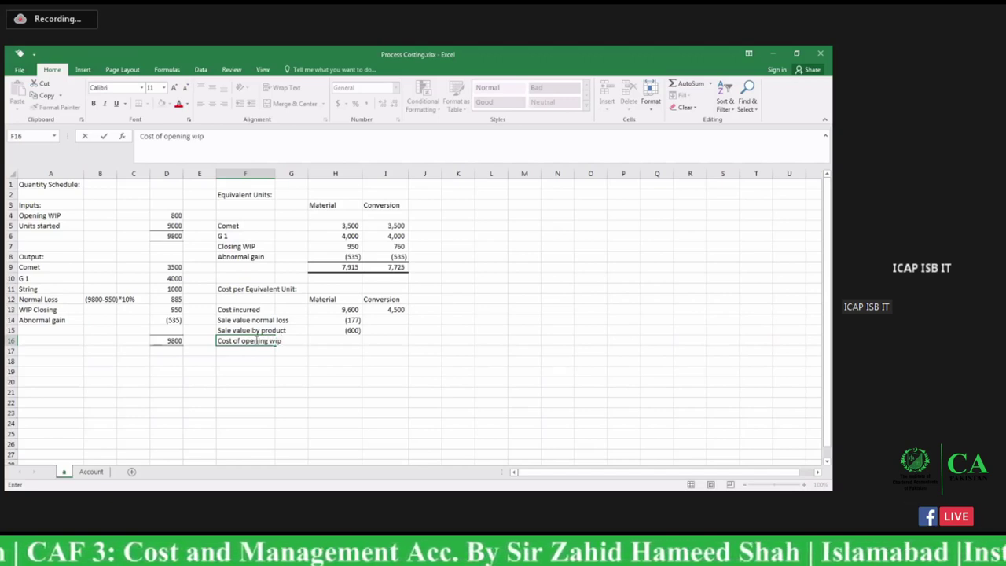
key(Tab)
key(Tab)
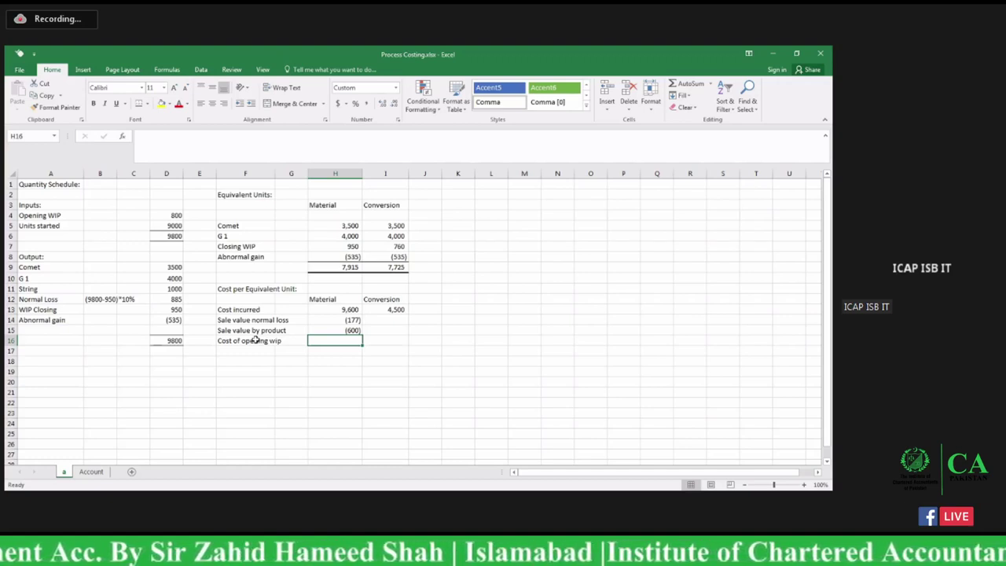
Calculate the material cost of opening WIP in H16 with the formula =1500*60%
key(F2)
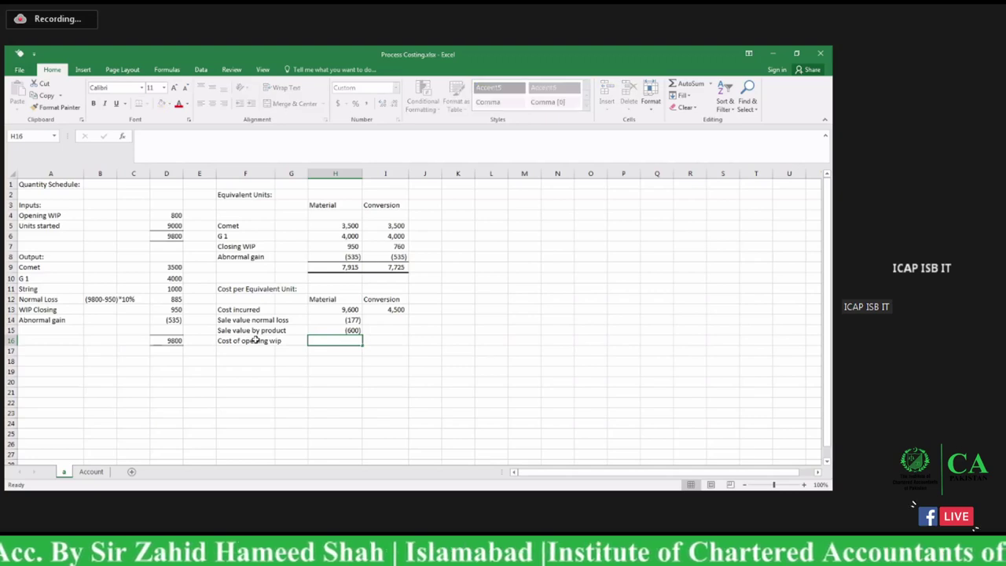
text(=)
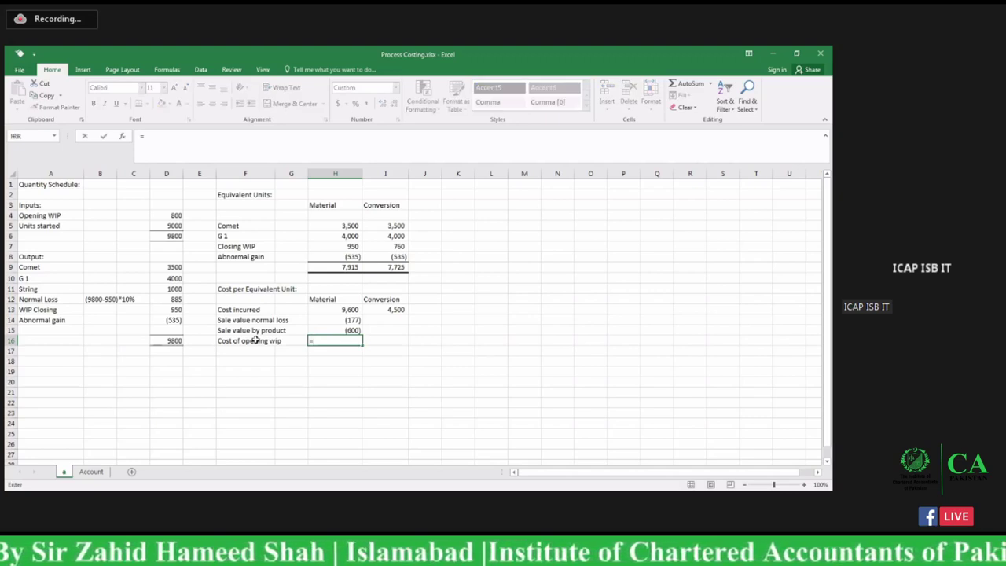
text(15)
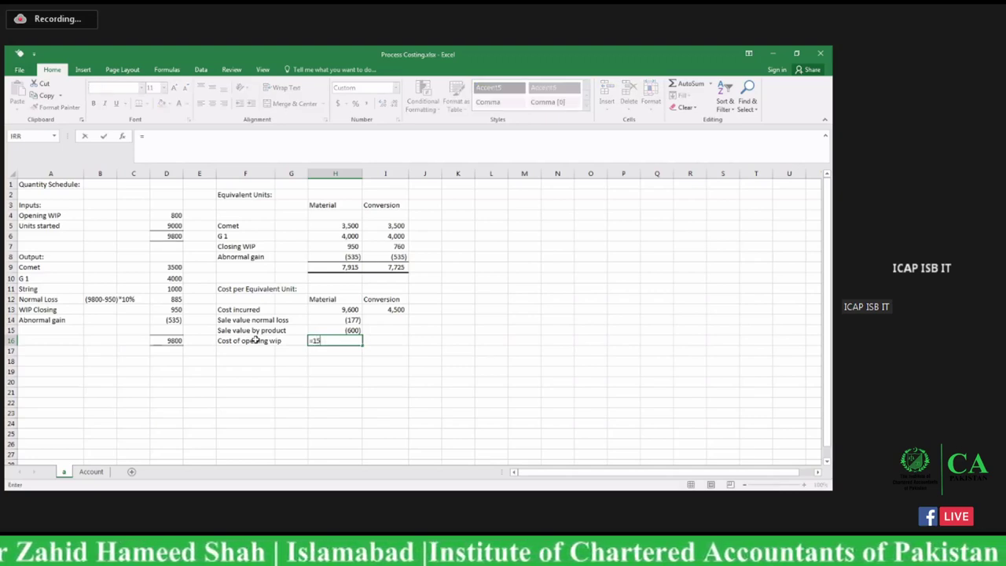
text(00)
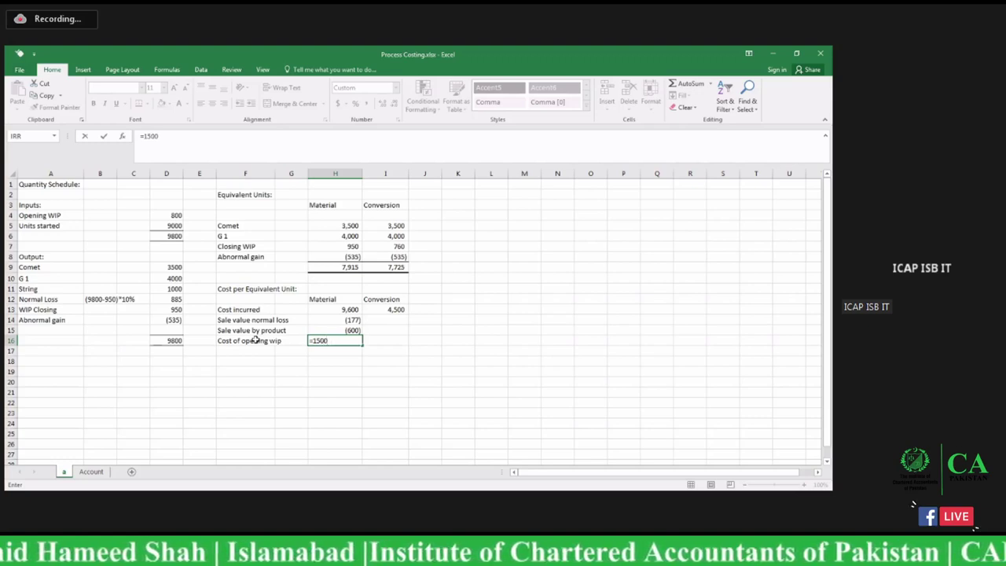
text(*)
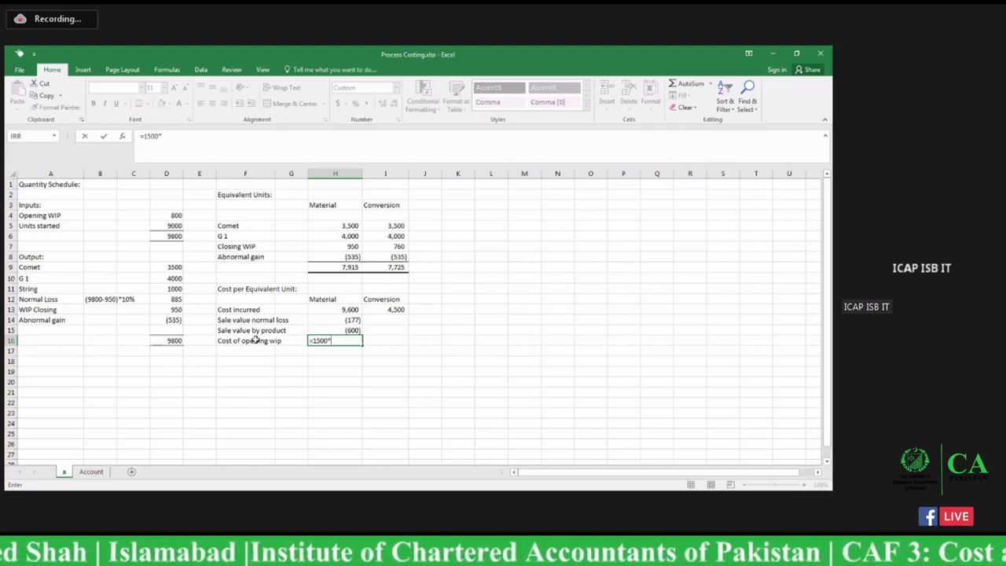
text(60)
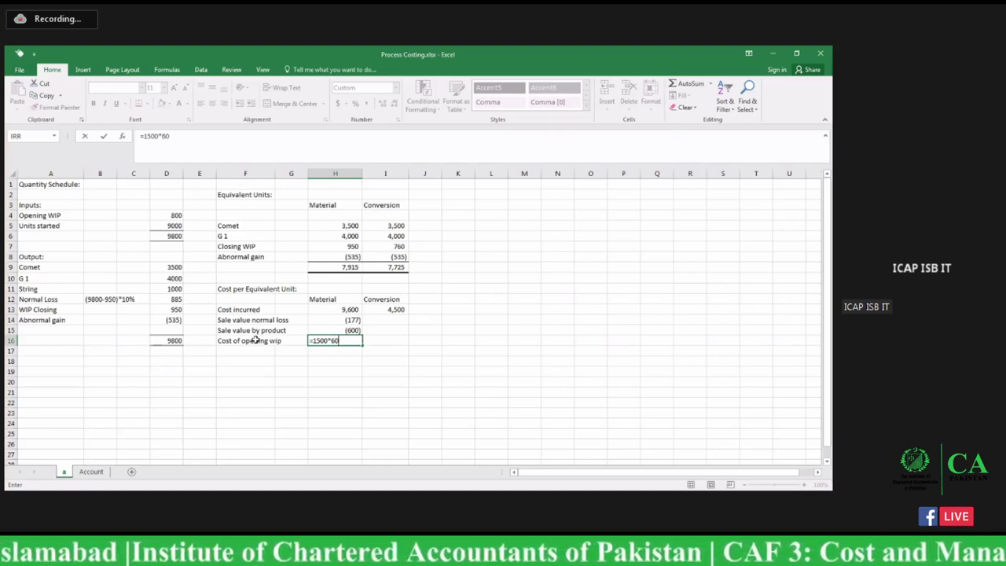
text(%)
key(Return)
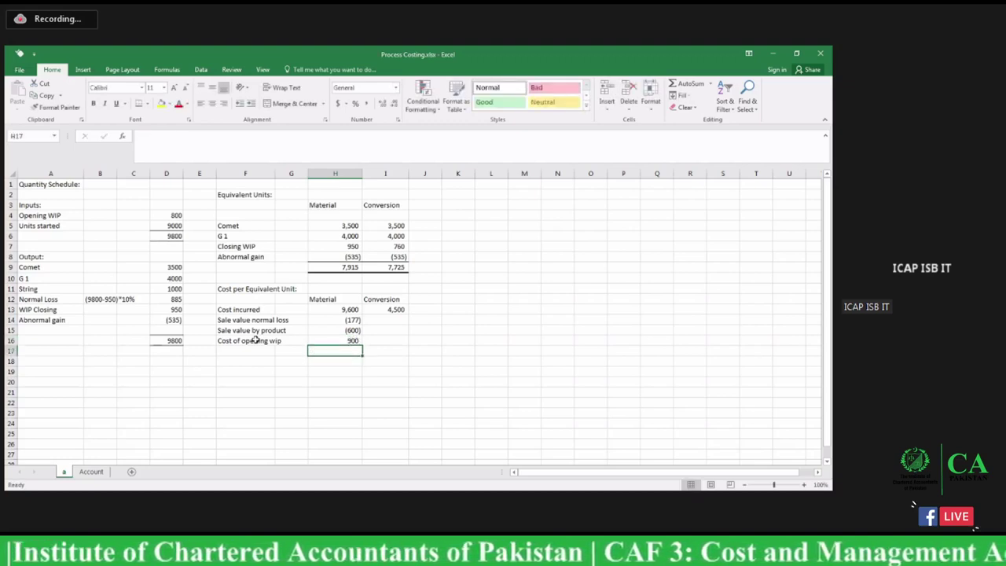
Calculate the conversion cost of opening WIP in I16 with the formula =1500-H16
click(389, 340)
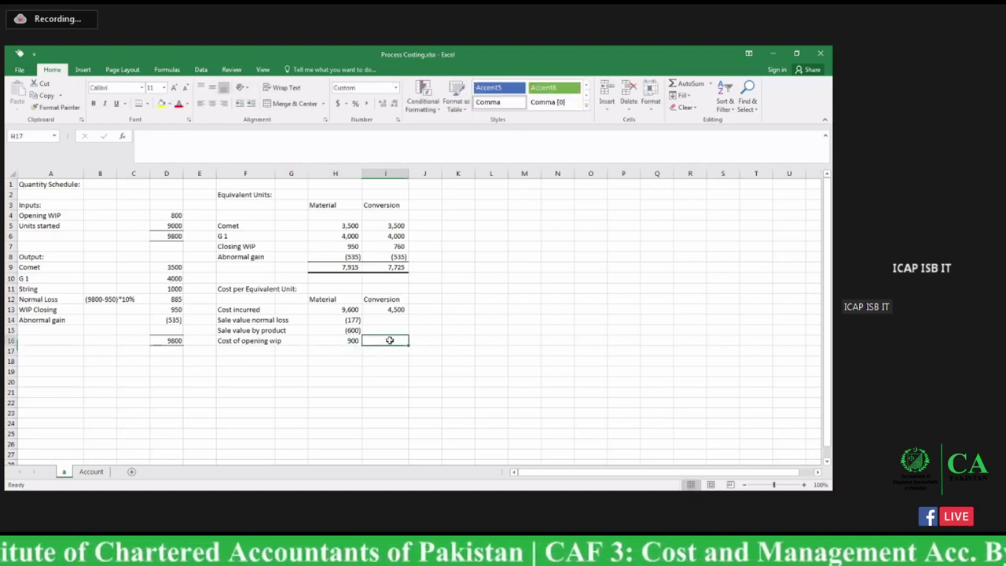
text(=)
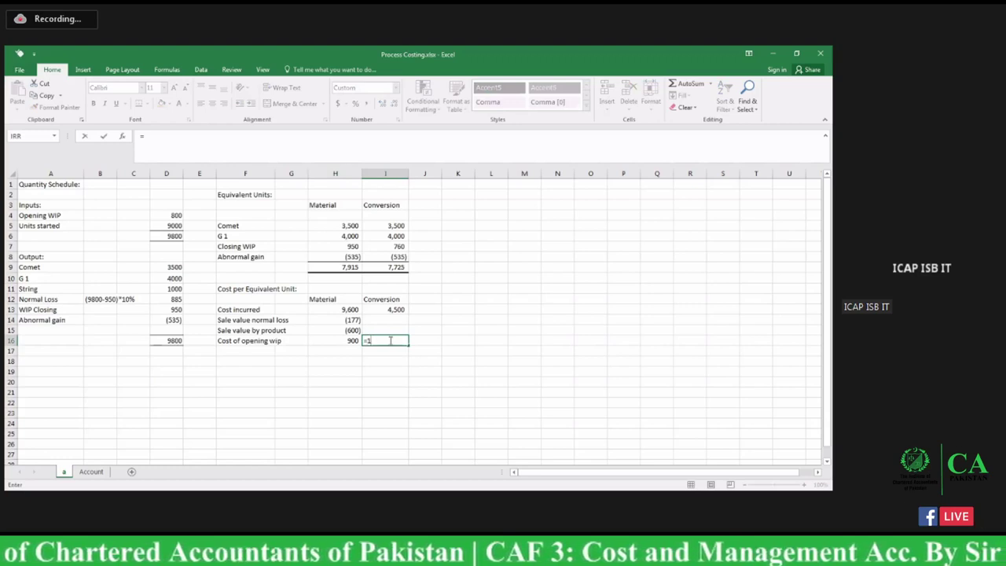
text(1500-)
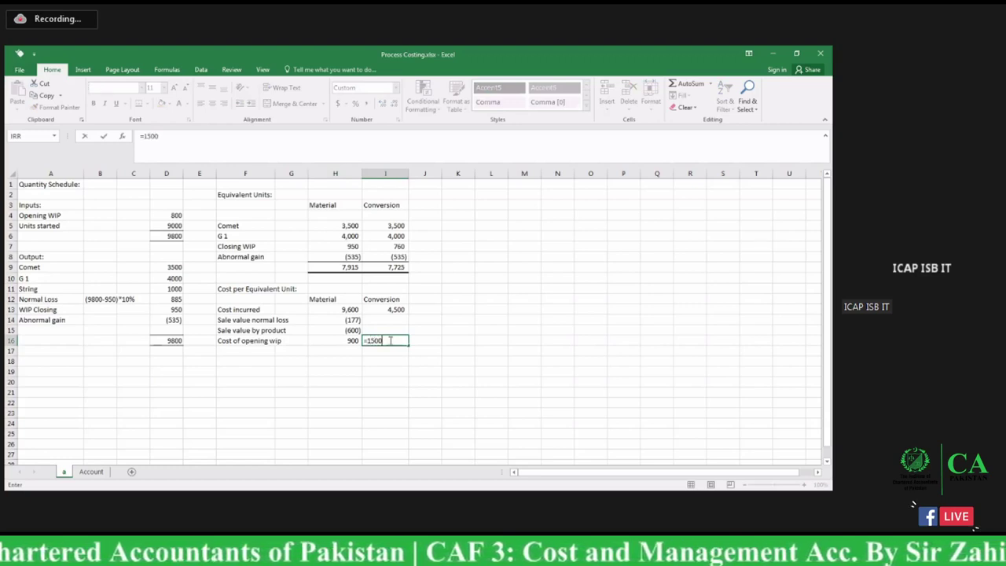
click(349, 338)
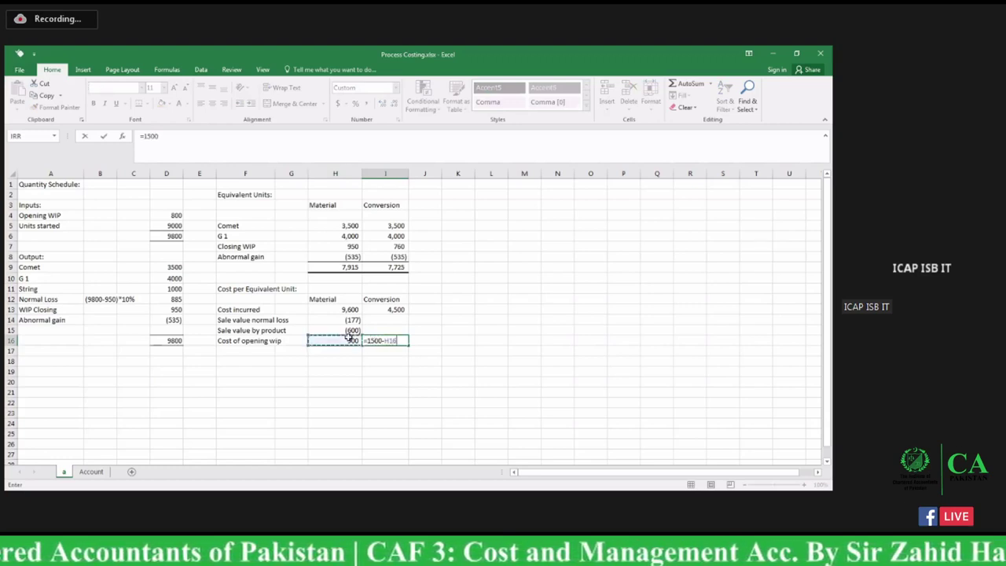
key(Return)
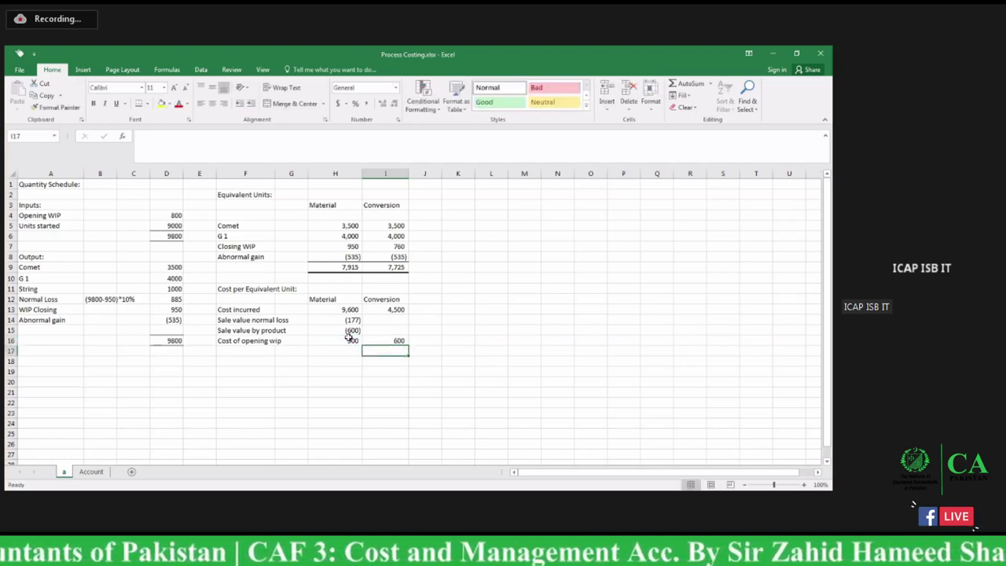
Apply a thick bottom border to the opening WIP costs in H16:I16
click(347, 340)
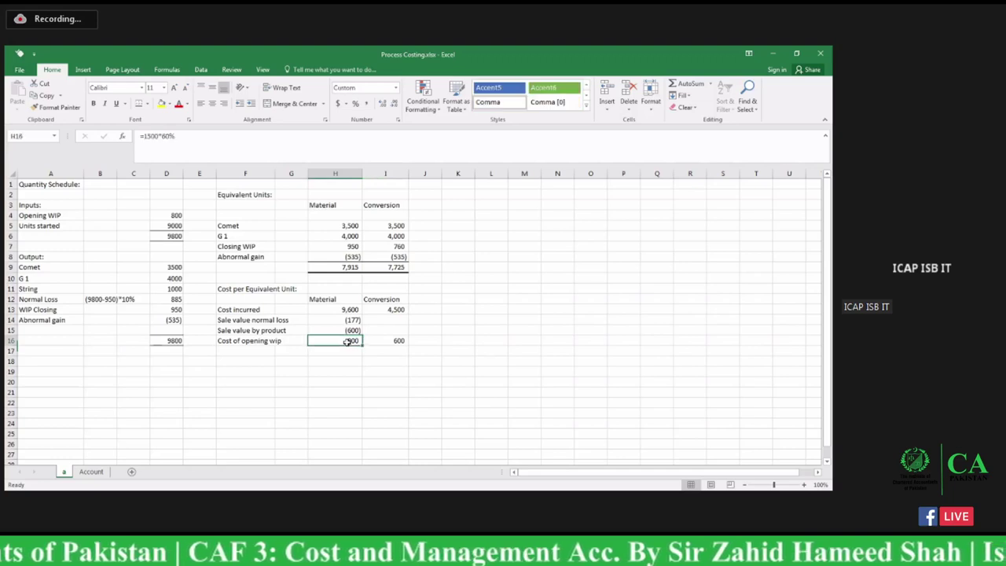
drag(347, 340, 397, 340)
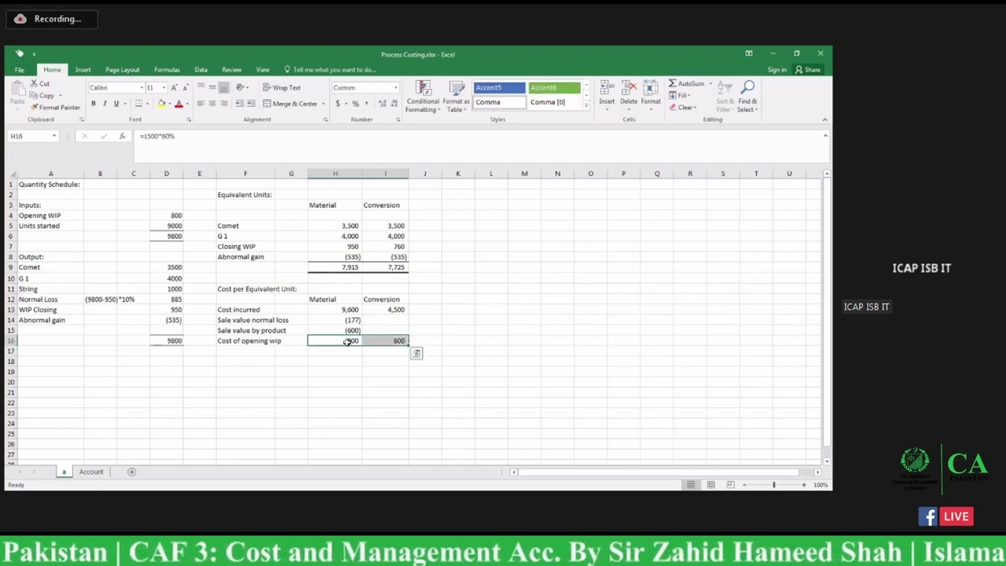
click(147, 103)
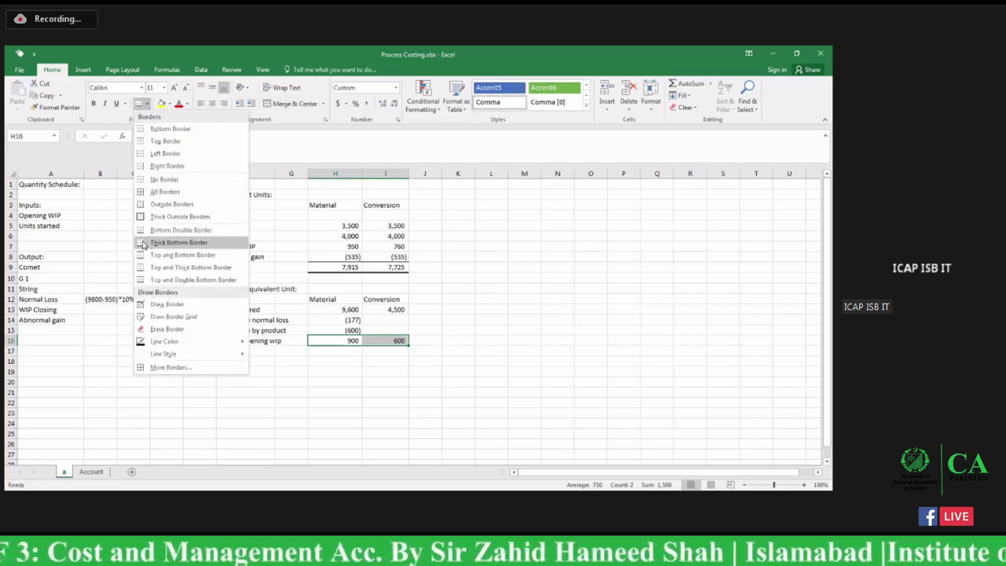
click(142, 242)
Total the material costs in H17 with =SUM(H13:H16) and copy the formula across to the conversion column in I17
click(333, 354)
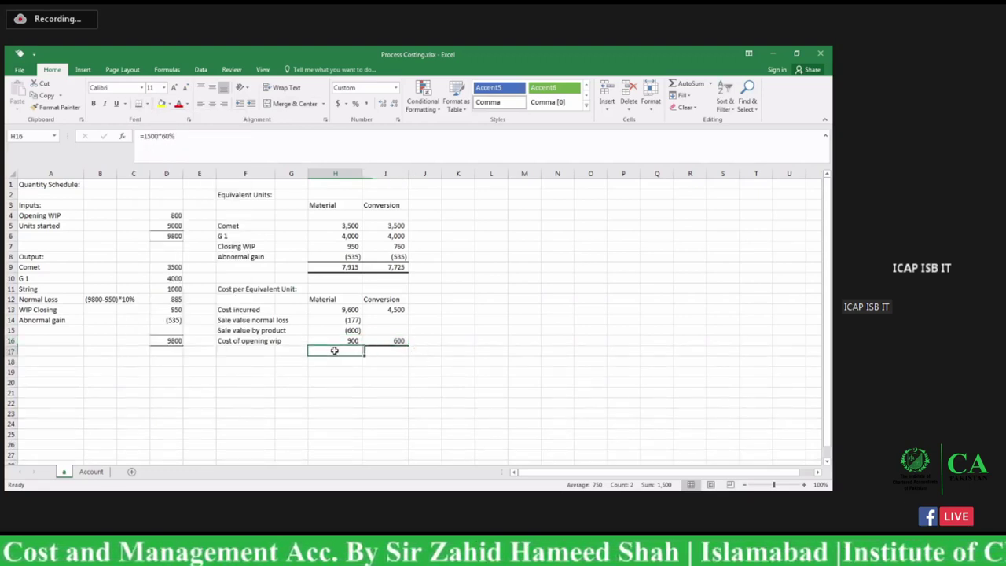
click(673, 85)
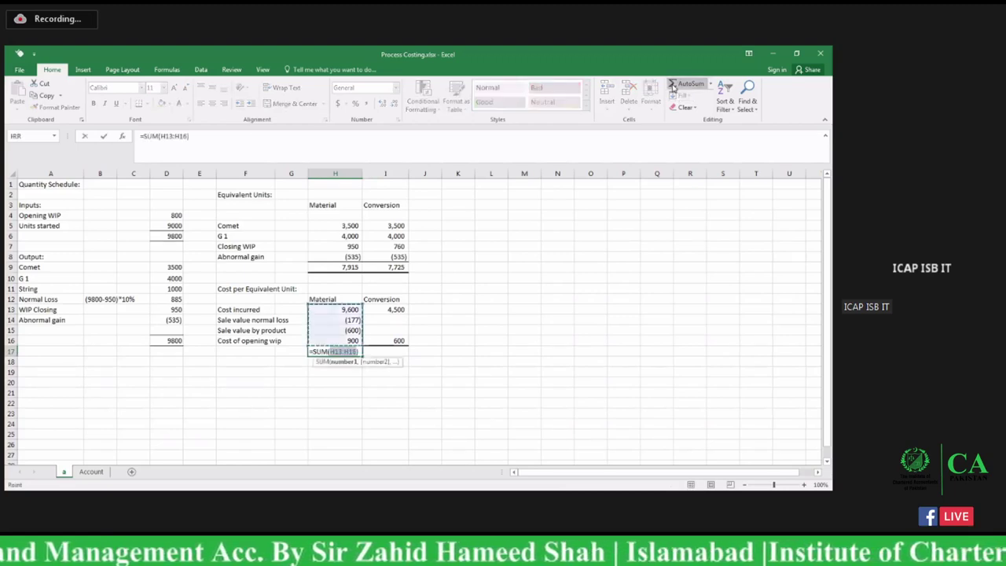
key(Return)
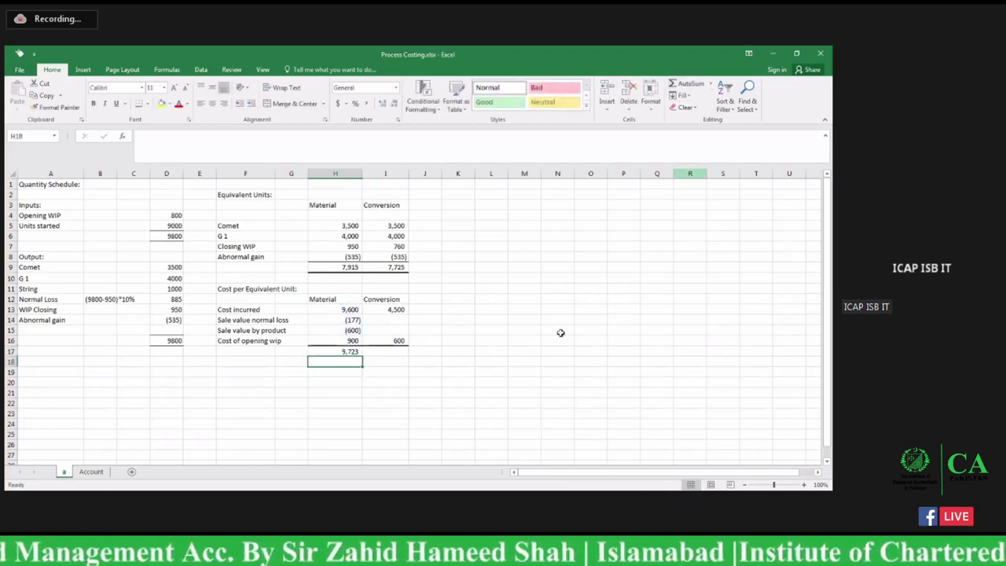
click(354, 352)
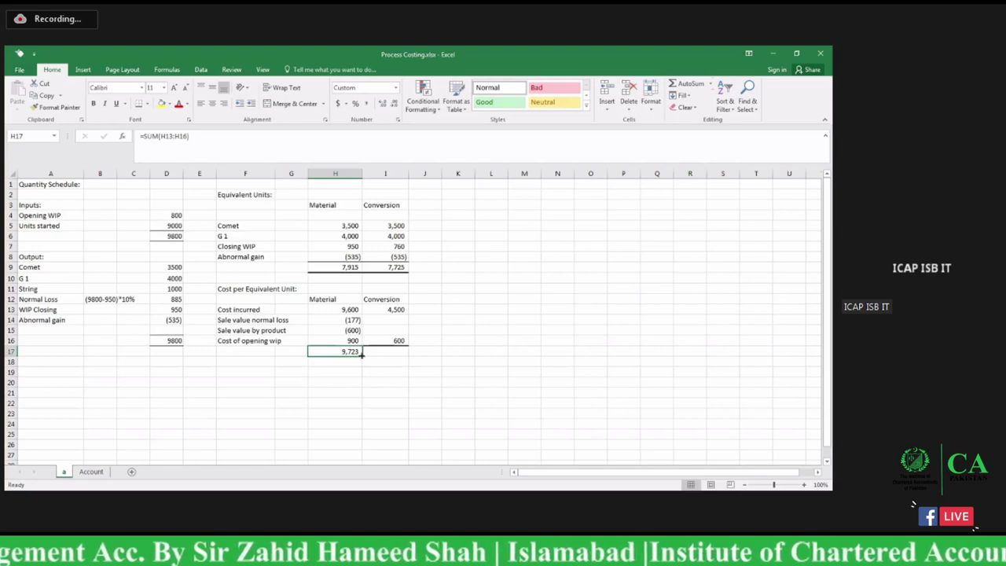
drag(360, 356, 395, 350)
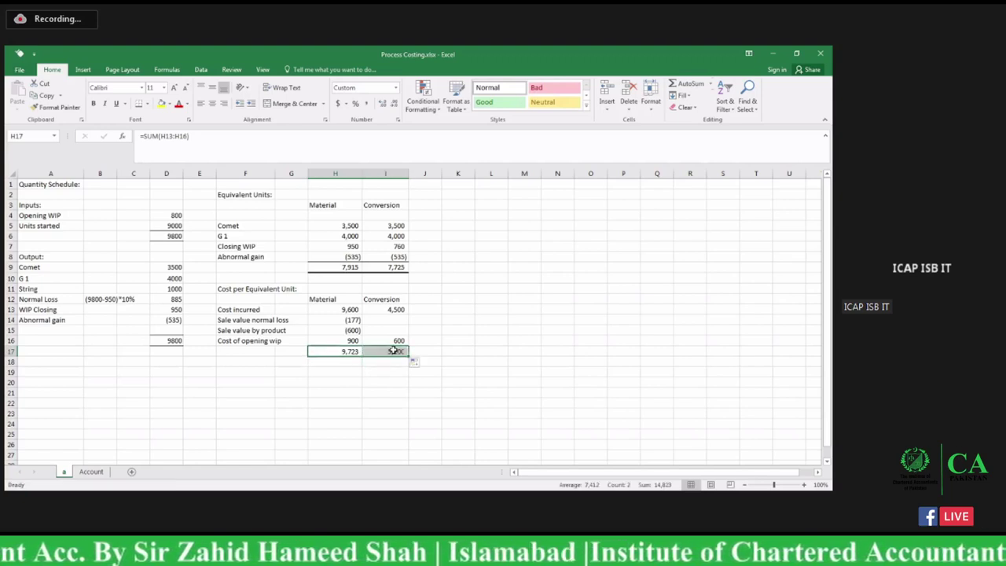
Label the row below the cost totals "Equivalent units" in cell F18
click(238, 361)
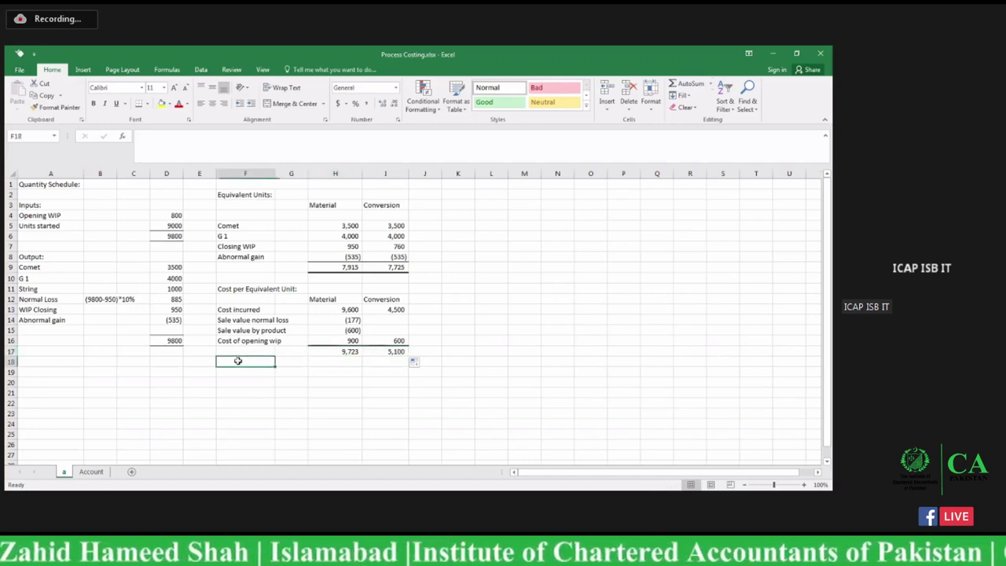
text(Eq)
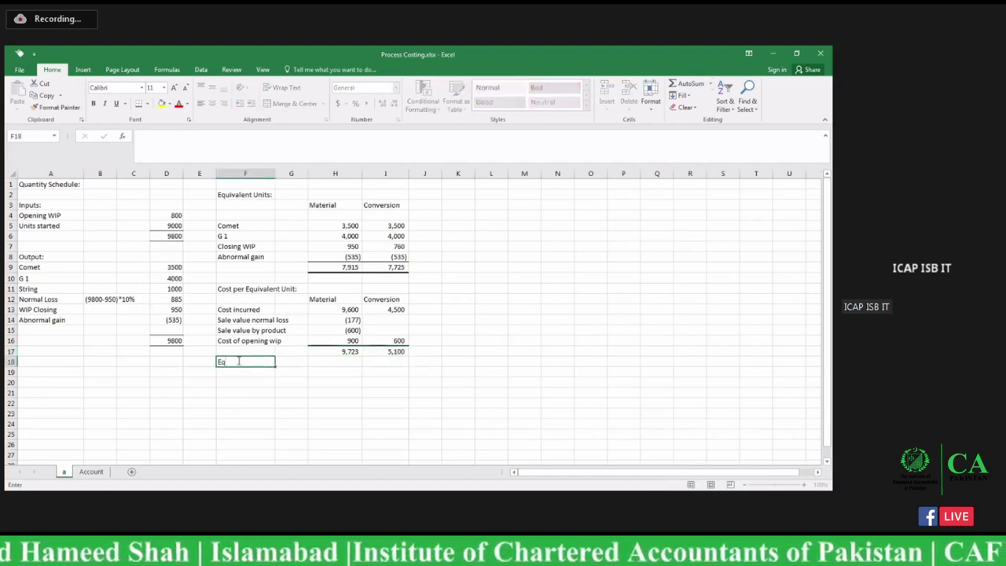
text(uiva)
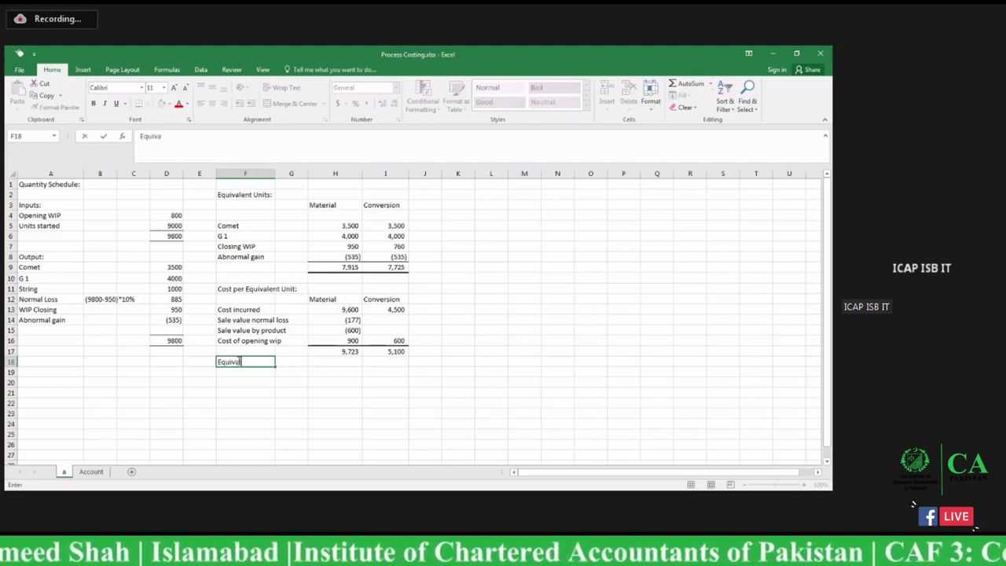
text(lent un)
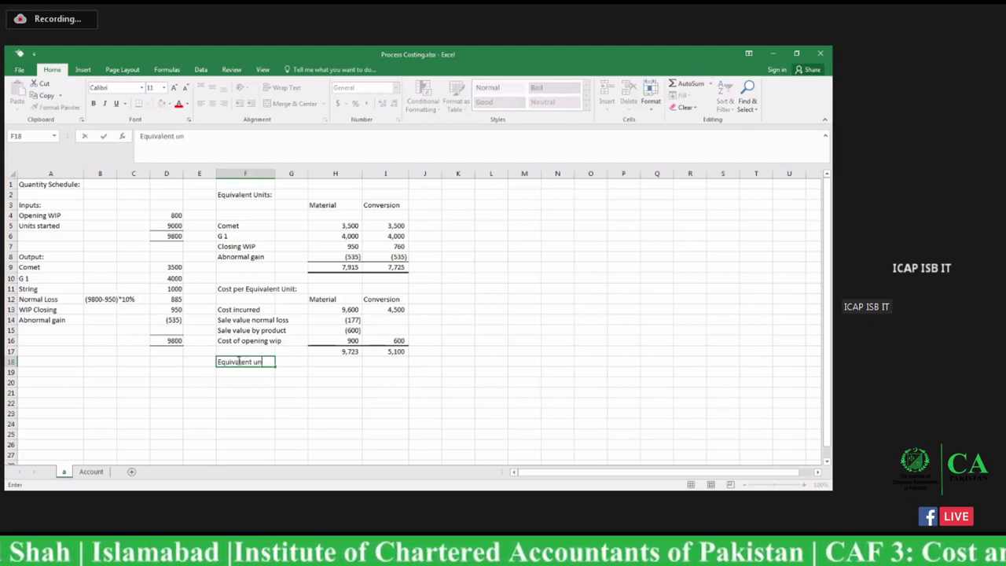
text(its)
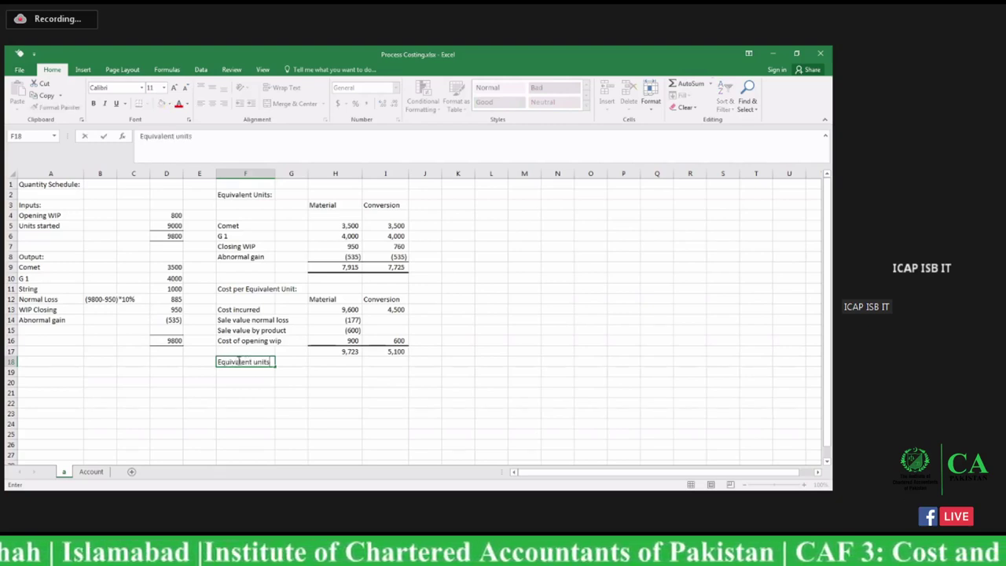
Link the equivalent units row to the unit totals above, with =H9 in H18 for material and =I9 in I18 for conversion
click(341, 361)
text(=)
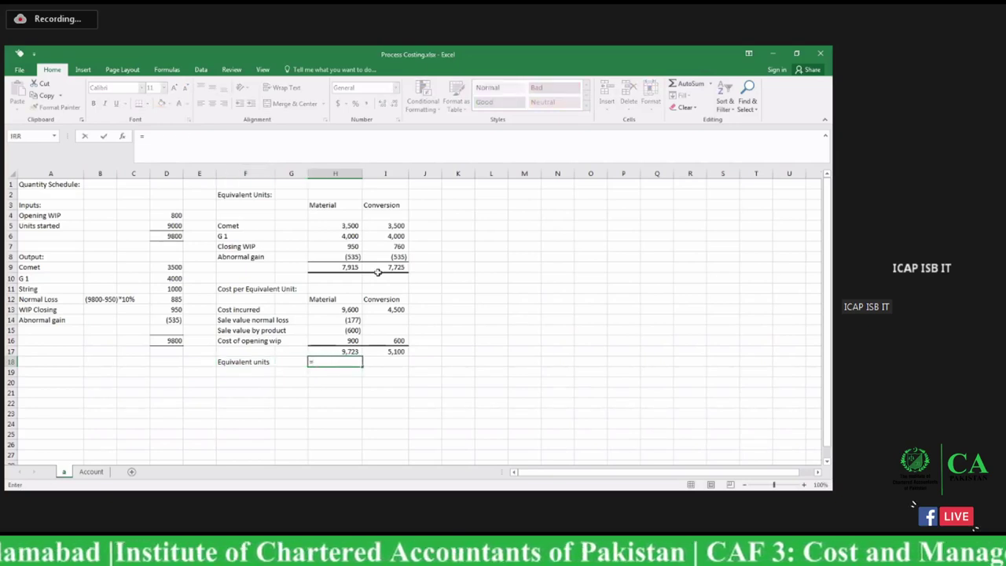
click(359, 268)
key(Return)
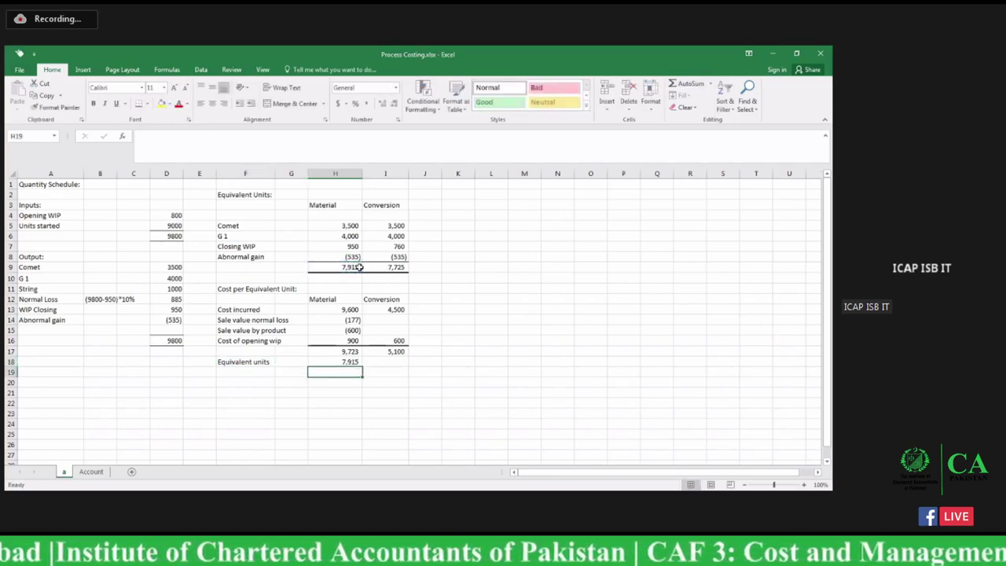
click(381, 364)
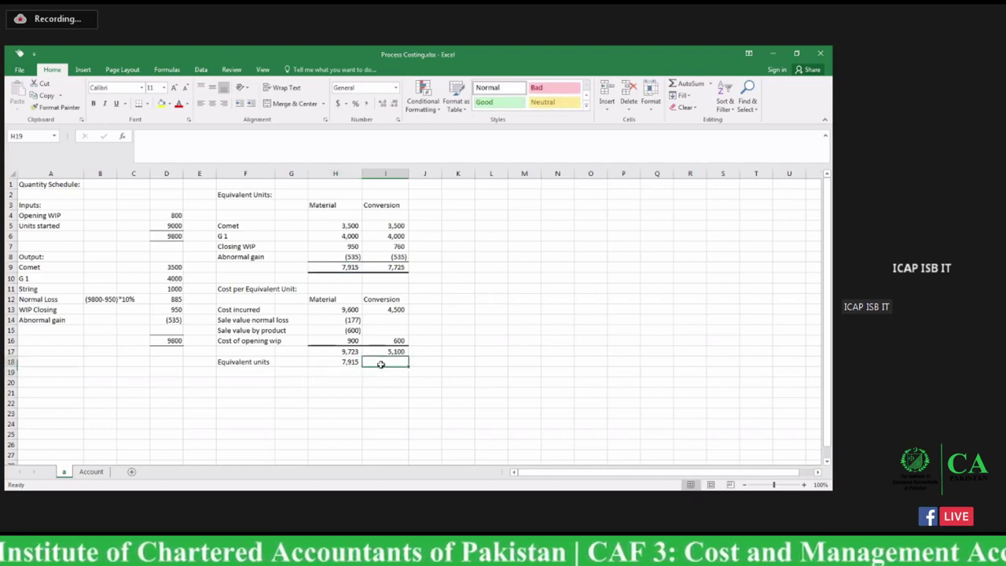
text(=)
click(395, 267)
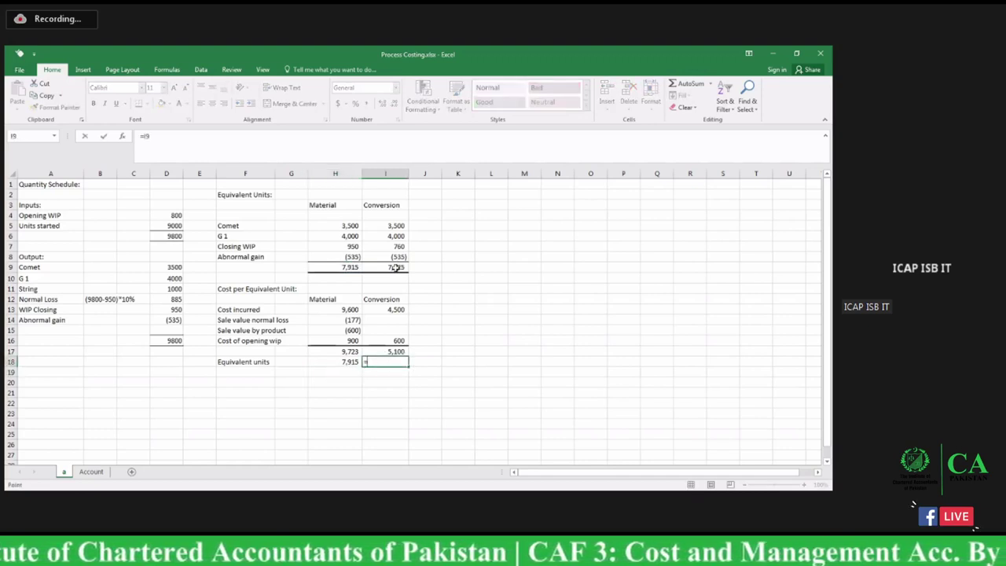
key(Return)
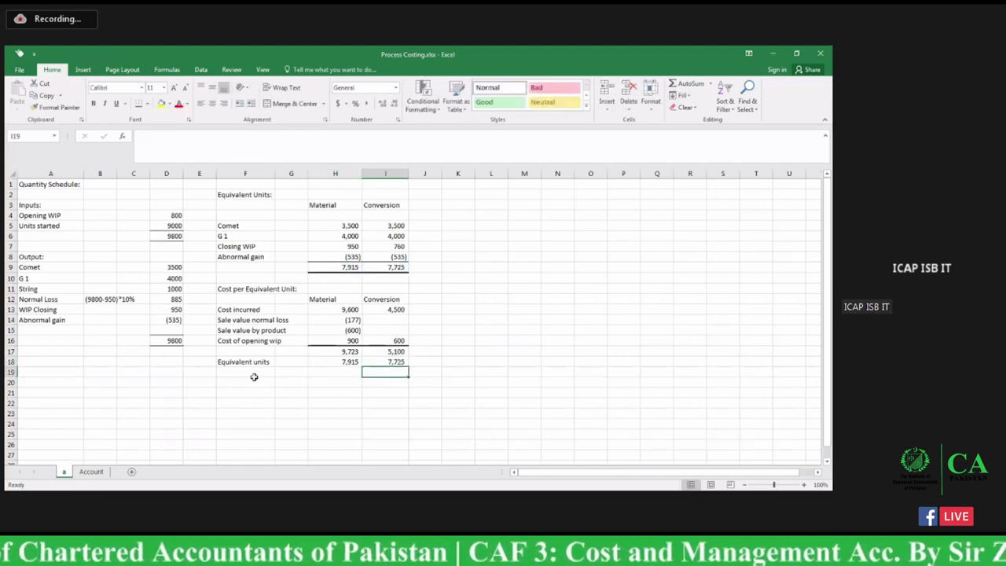
Enter the label "ost per unit" in cell F19 below the equivalent units row
click(254, 372)
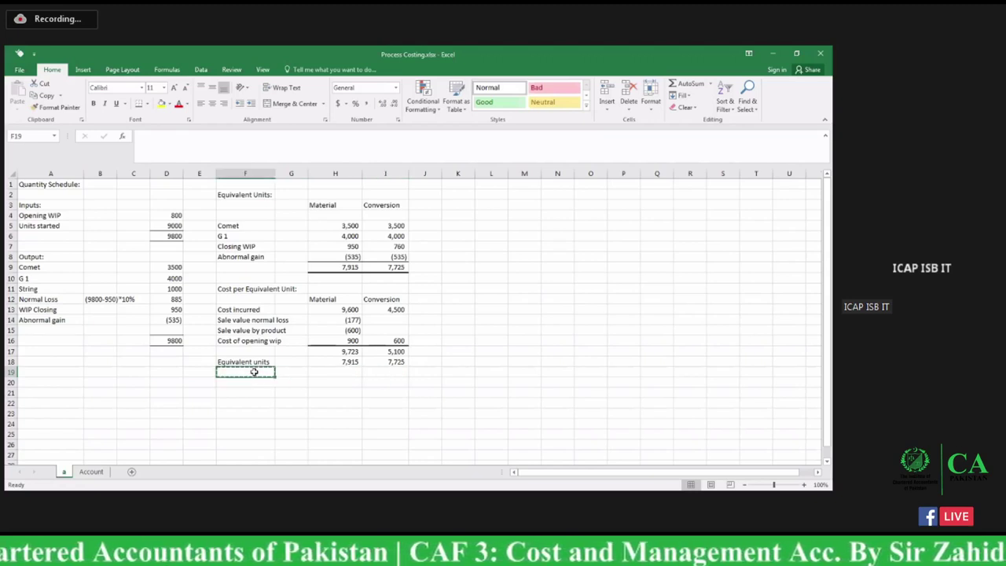
text(ost p)
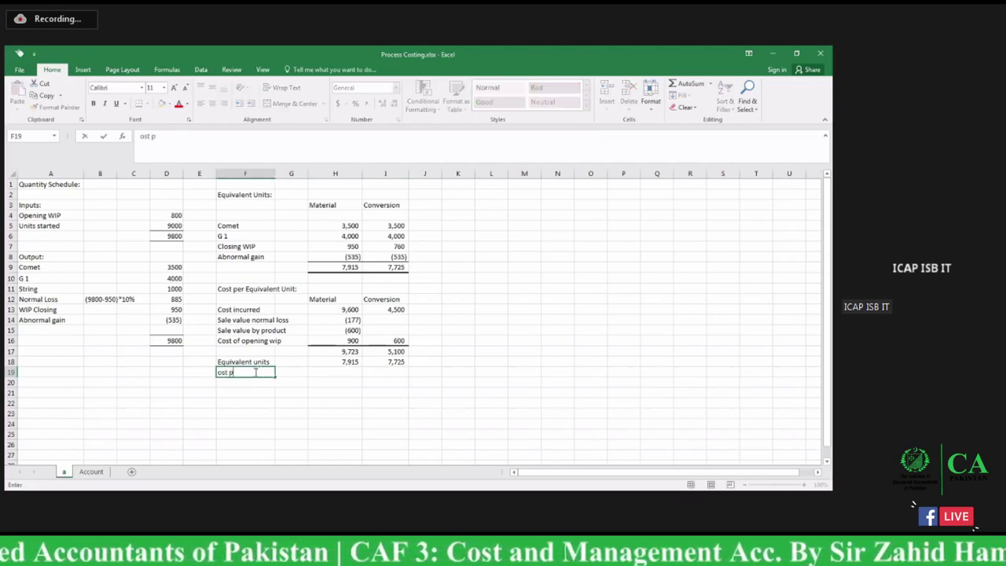
text(er unit)
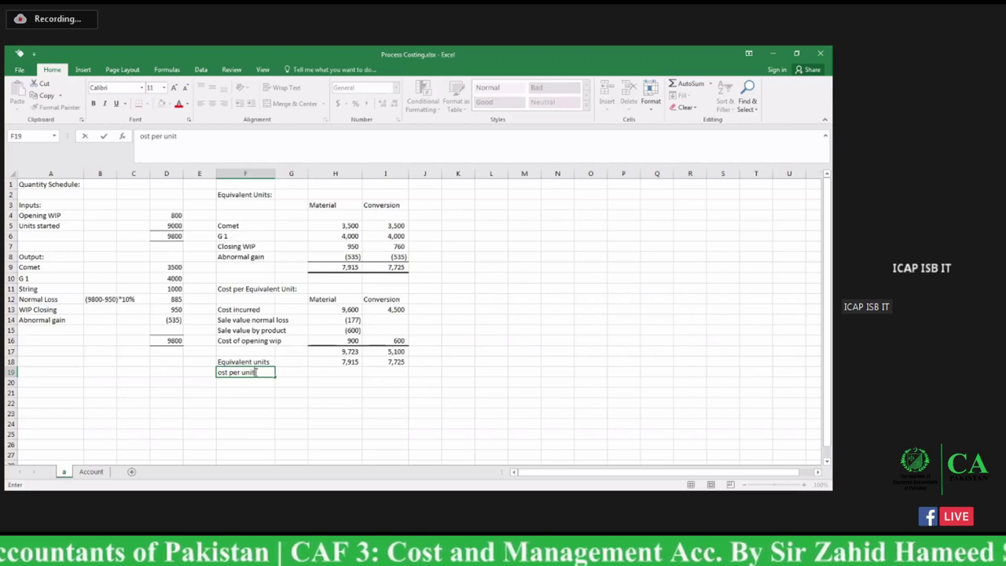
Calculate the material cost per unit in H19 with =H17/H18 and copy the formula across to the conversion column in I19
click(334, 372)
text(=)
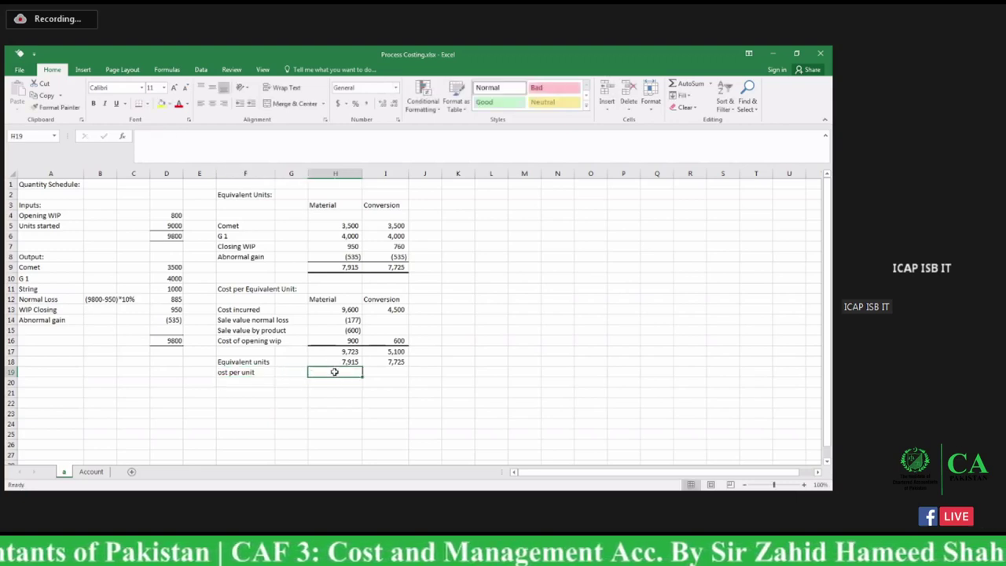
click(335, 352)
text(/)
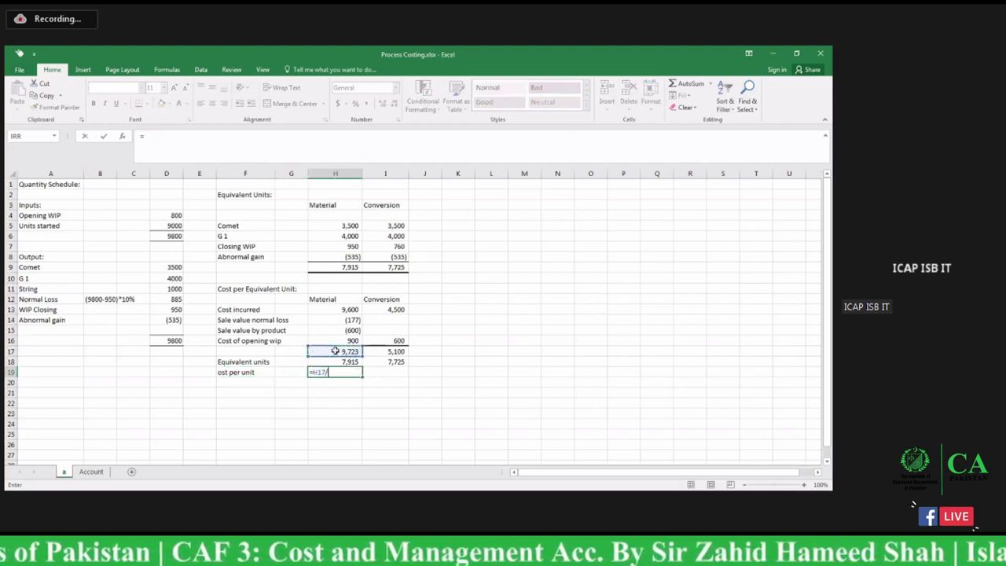
click(333, 362)
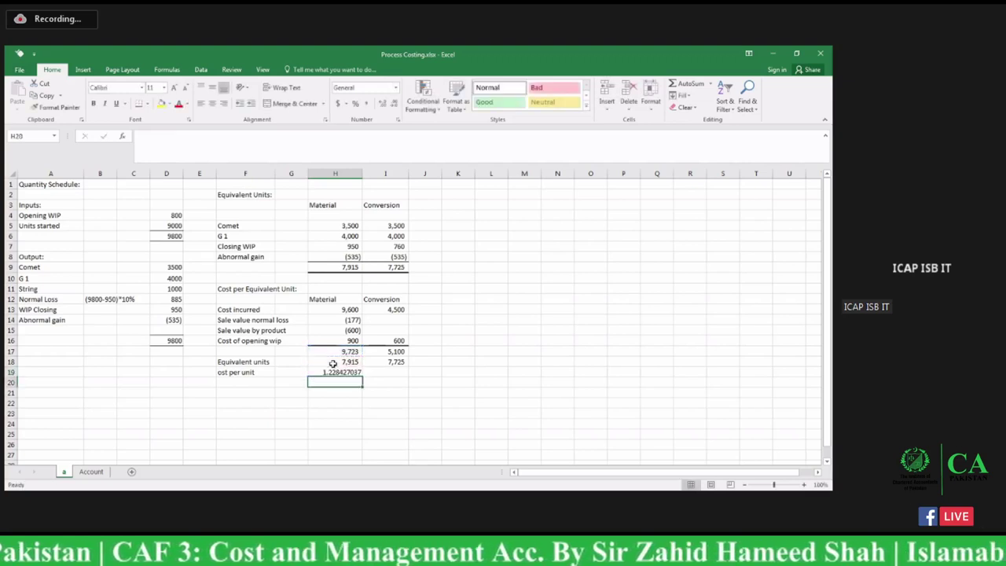
key(ctrl+Return)
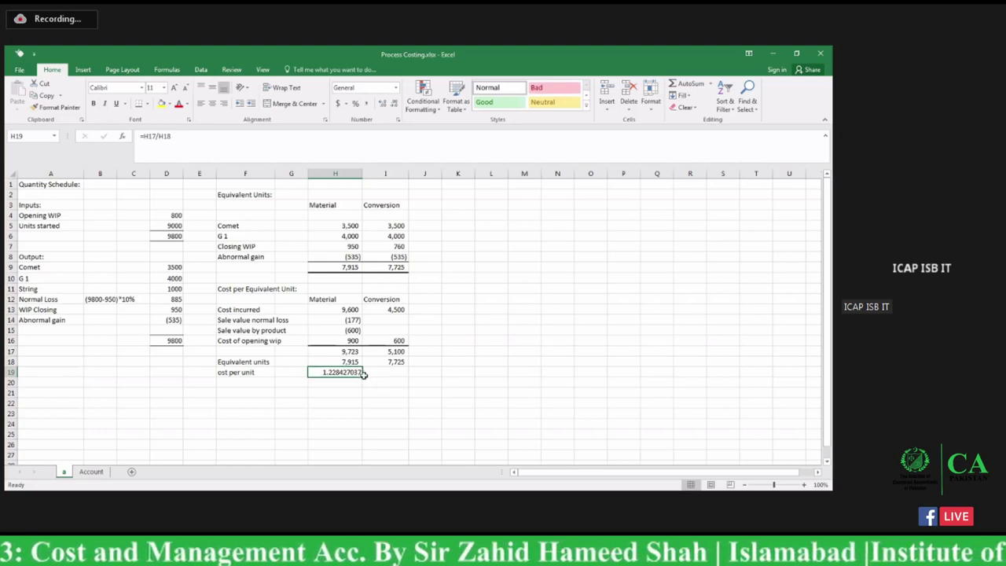
drag(363, 373, 387, 380)
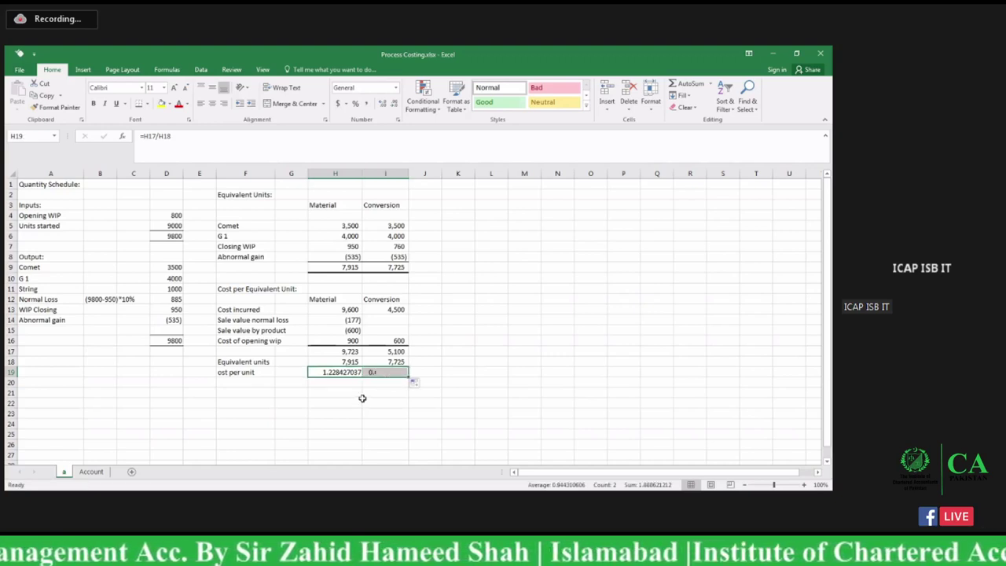
Format the cost per unit values in H19:I19 with comma style and correct the label in F19 to "cost per unit"
click(393, 103)
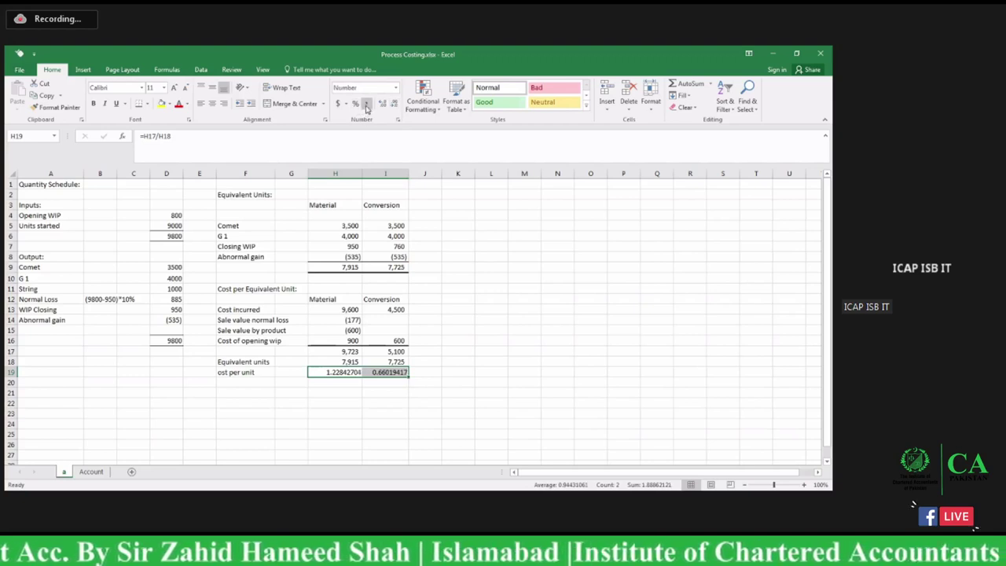
click(366, 107)
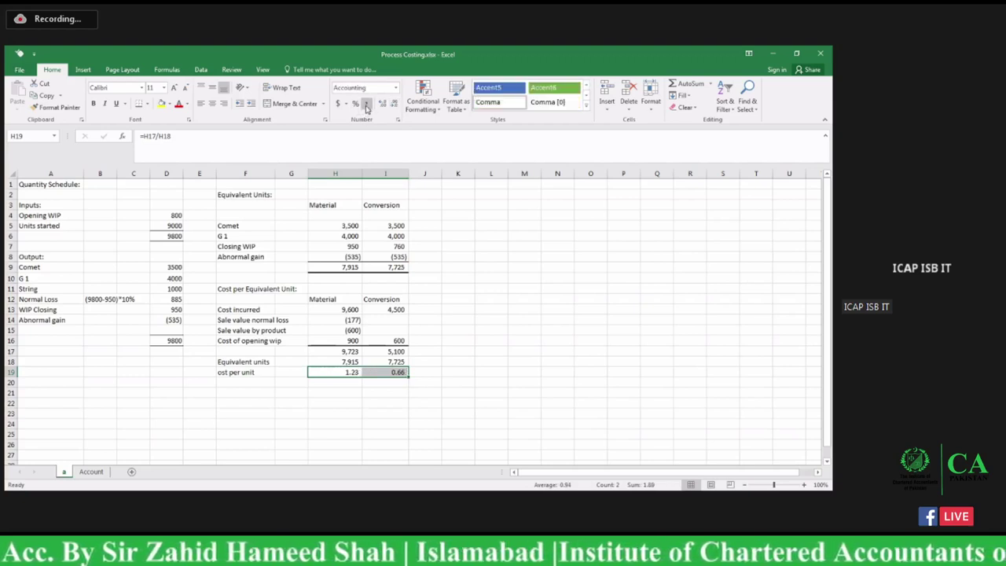
click(229, 373)
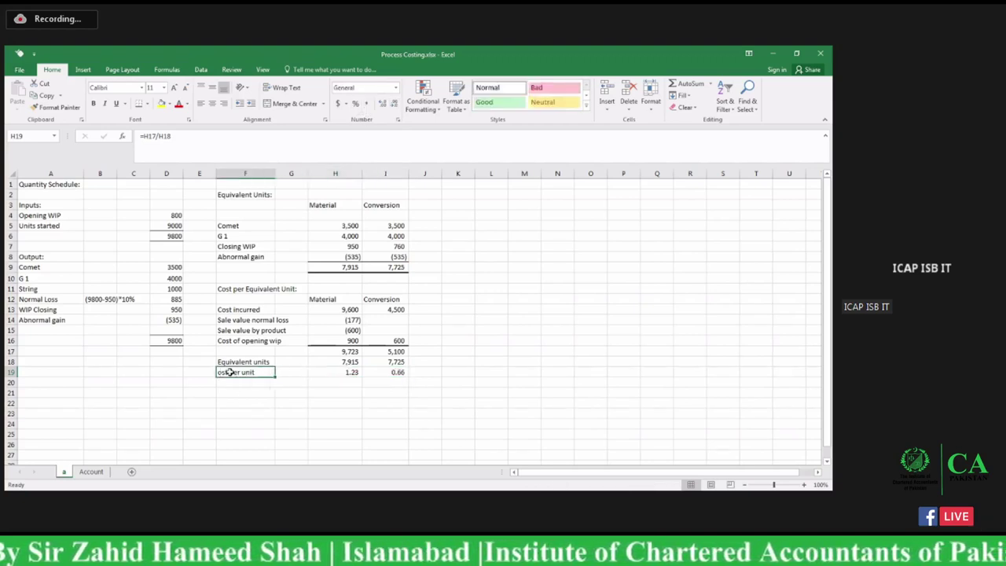
click(140, 136)
text(c)
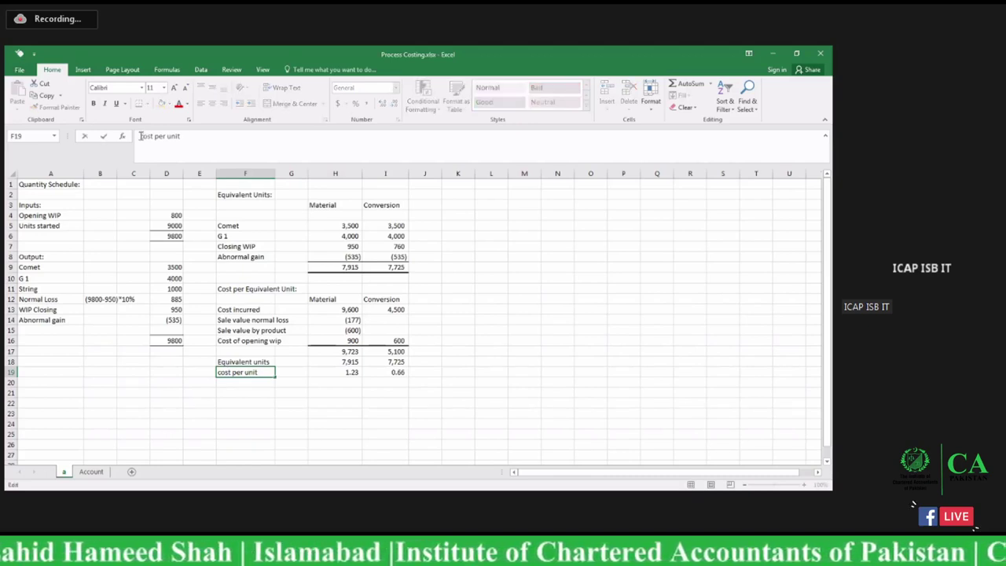
click(346, 380)
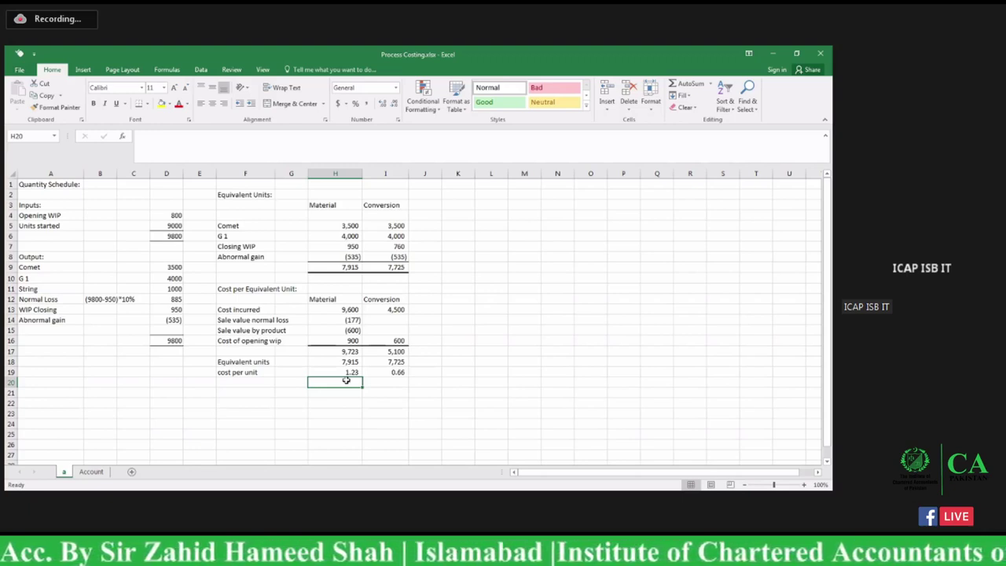
Enter the product column headings "Comet" in M2 and "Gravity" in N2
click(522, 195)
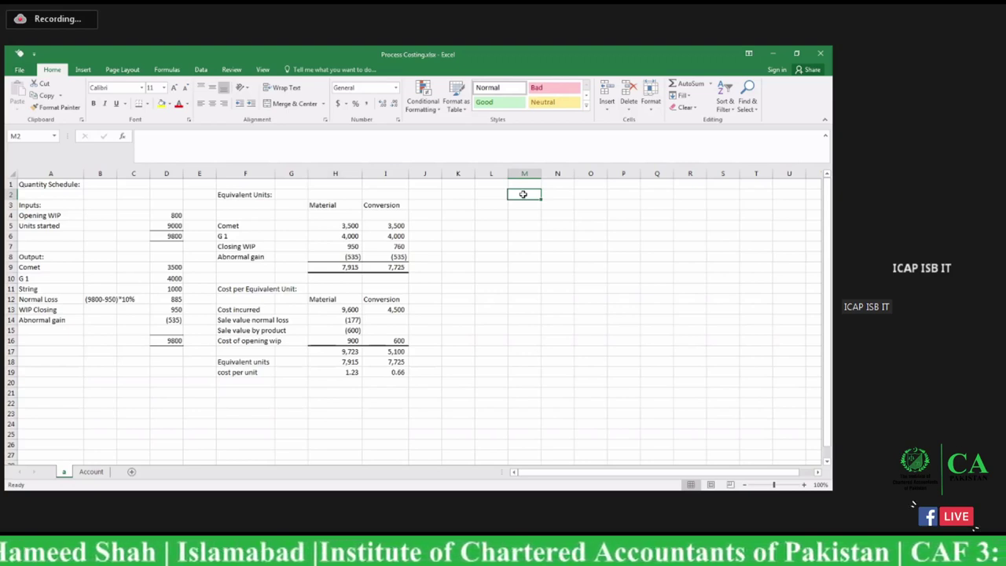
text(Comet)
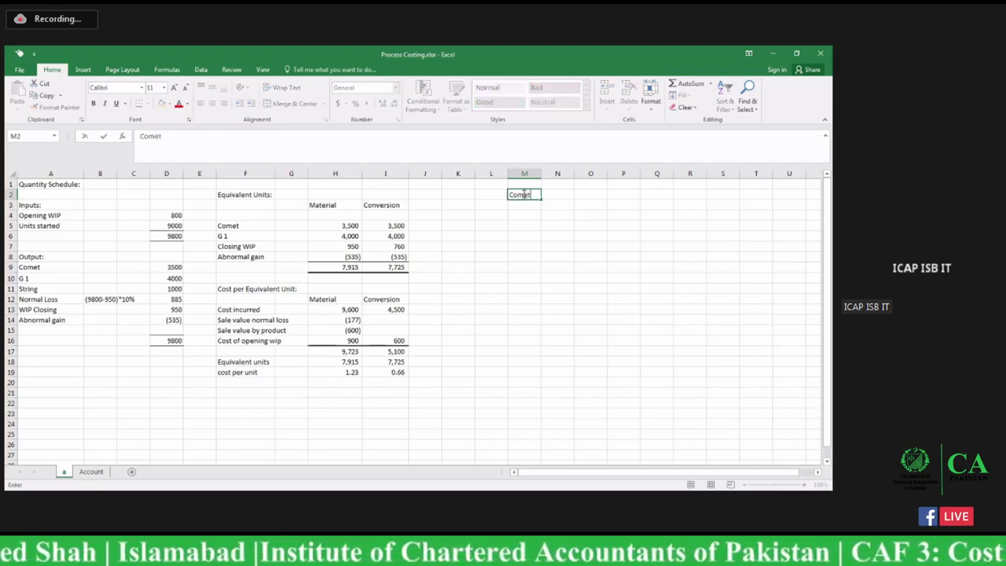
key(Tab)
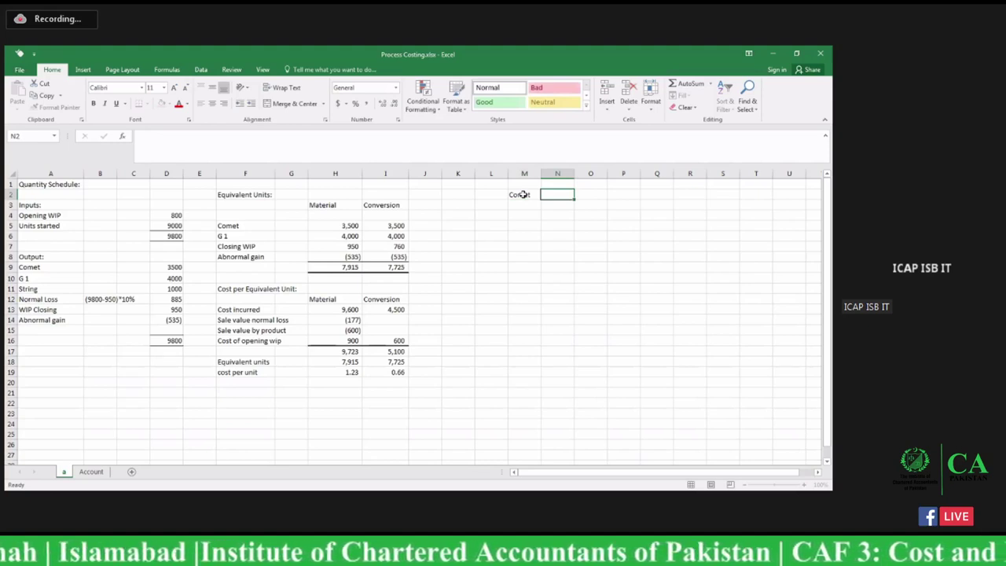
text(Gravity)
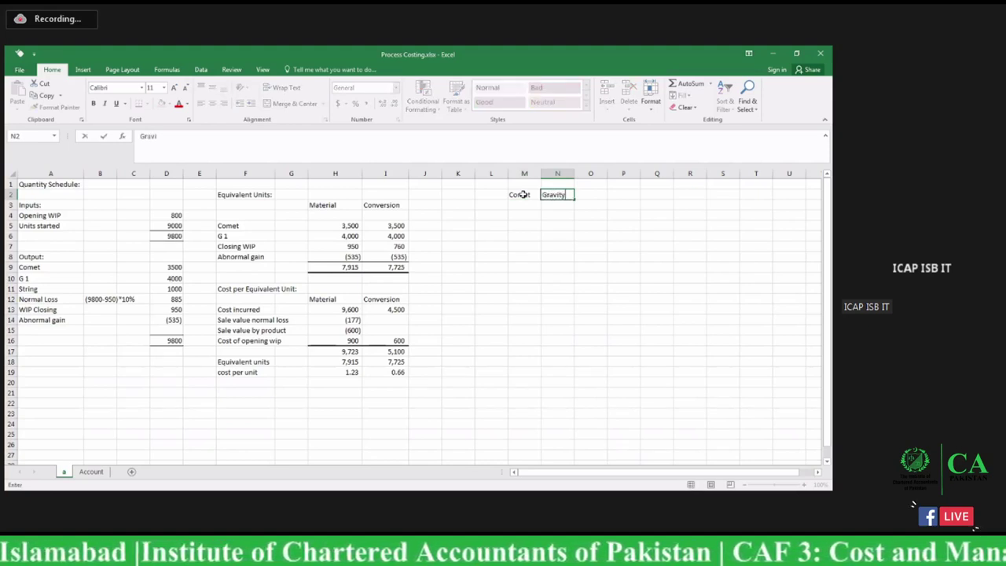
Enter the row heading "Process A Cost:" in cell K3
click(450, 204)
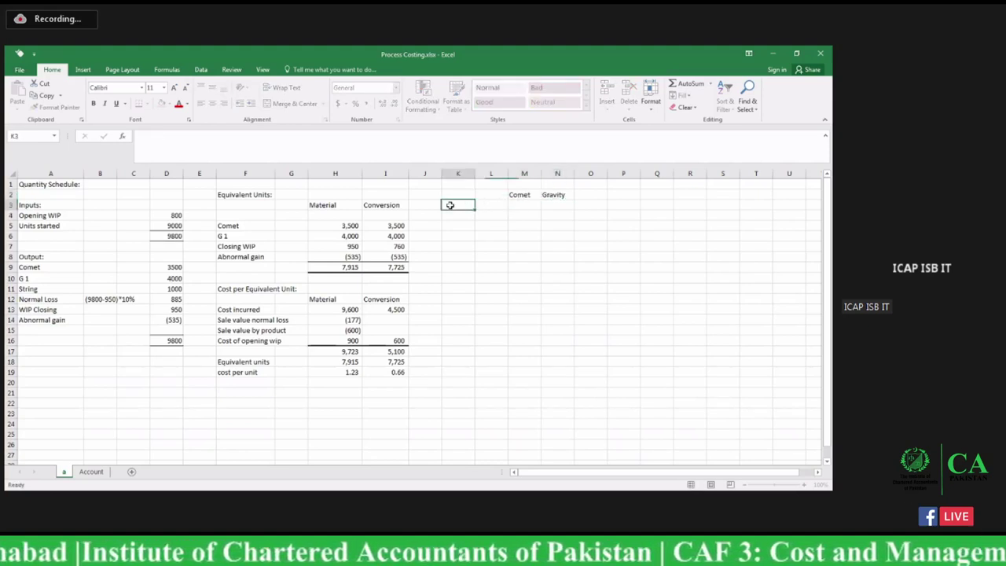
text(Proces)
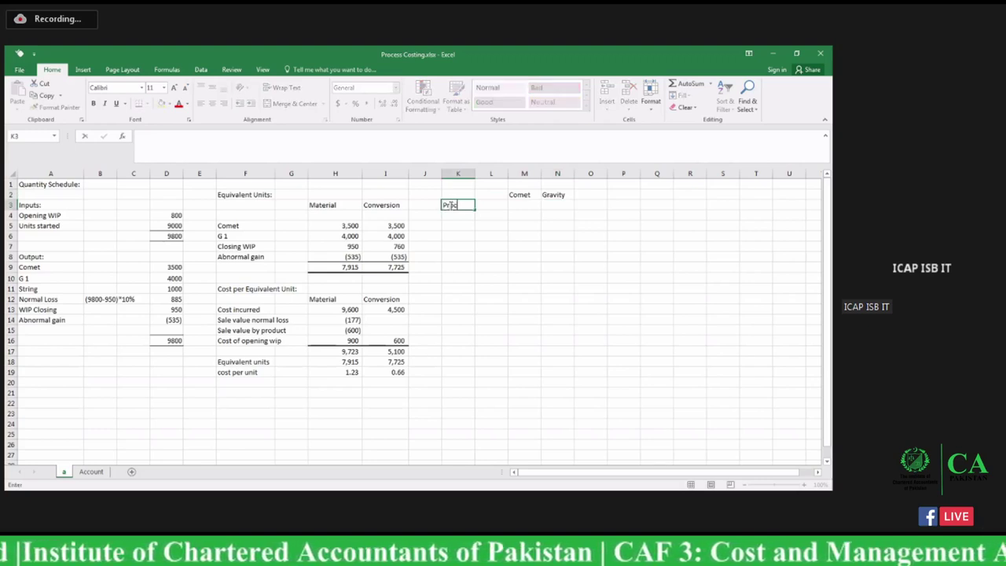
text(s A)
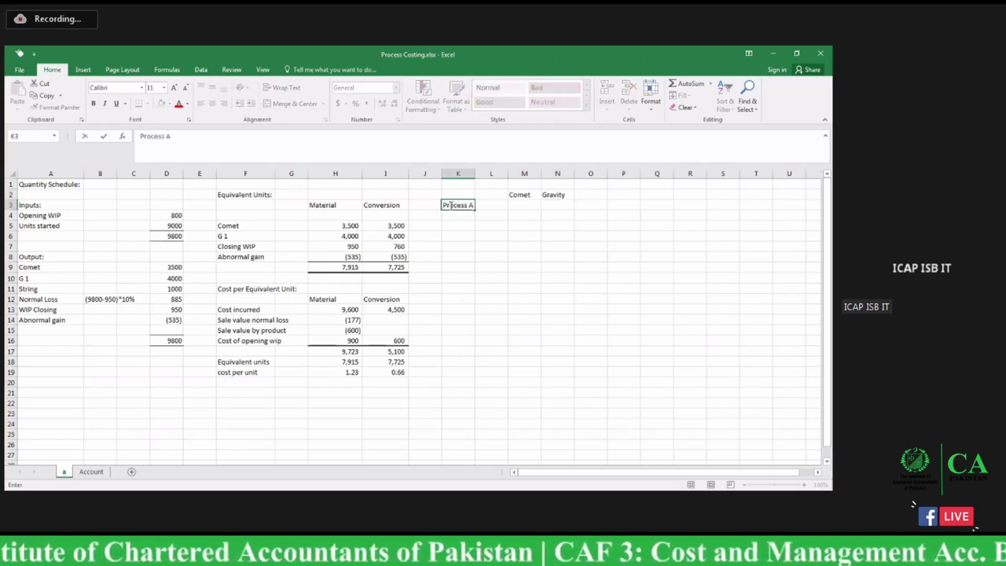
text( Cost:)
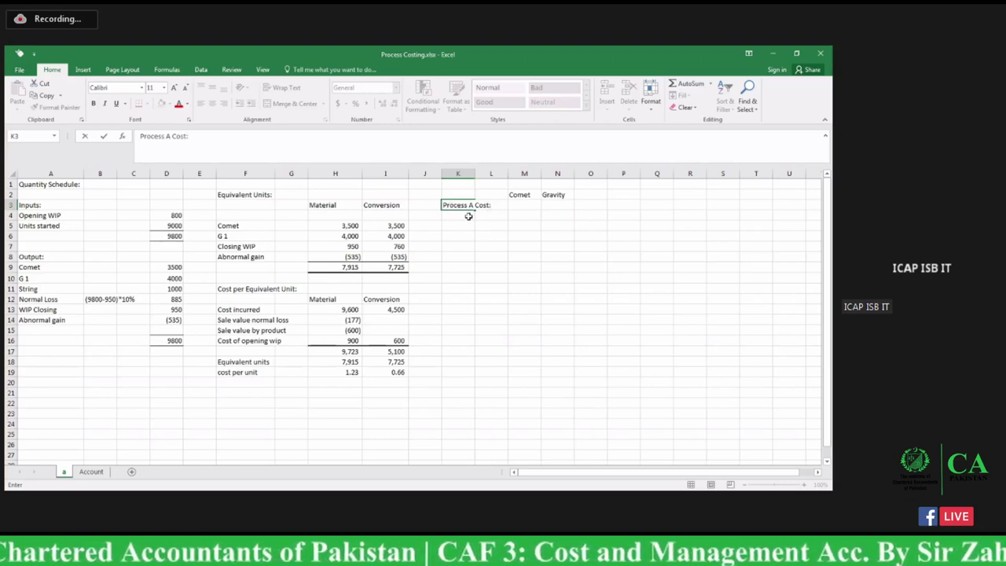
Label K4 "Materials" and link Comet's material cost in M4 to the material cost per unit with =H19
click(468, 215)
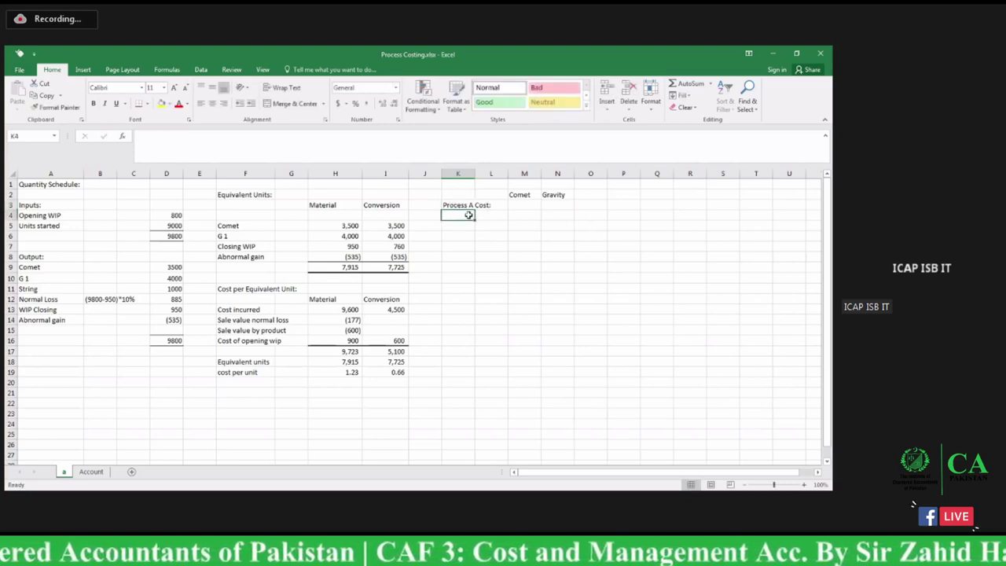
text(Material)
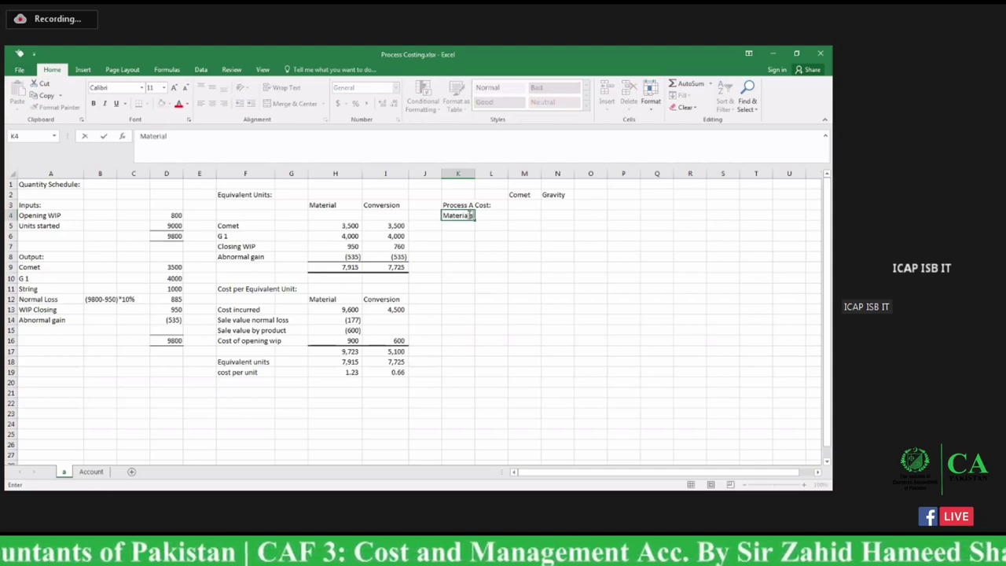
key(Tab)
key(Tab)
text(=)
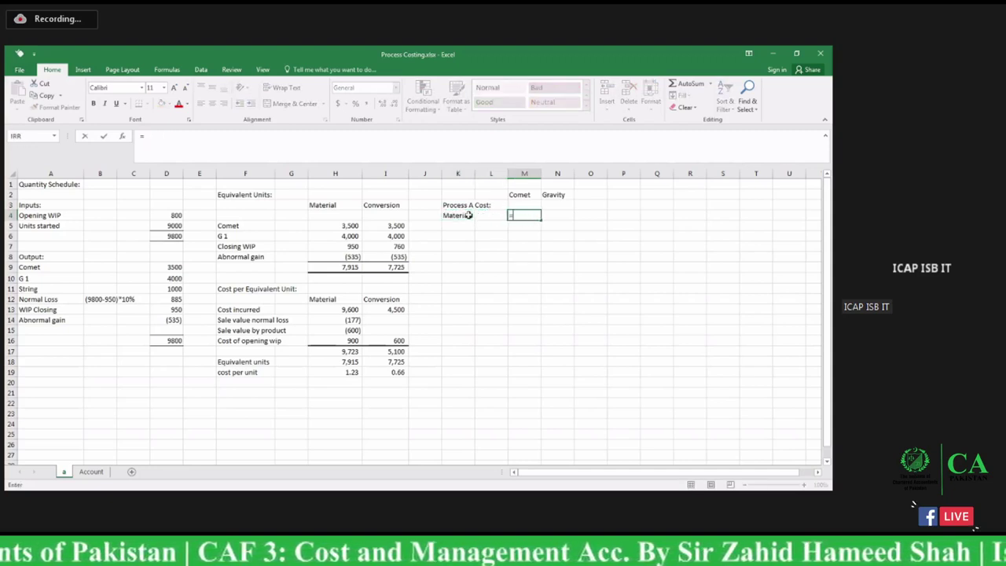
click(351, 372)
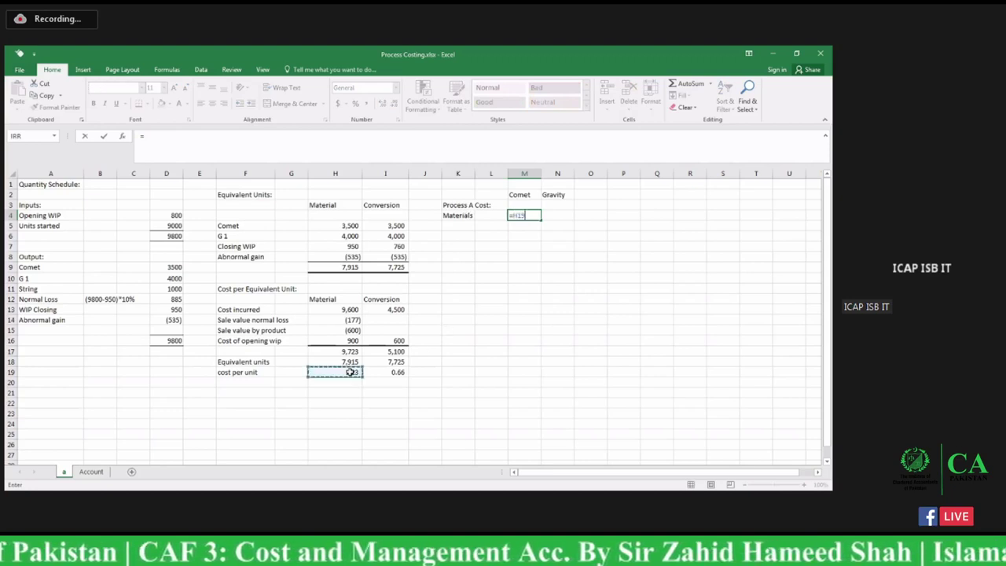
key(Return)
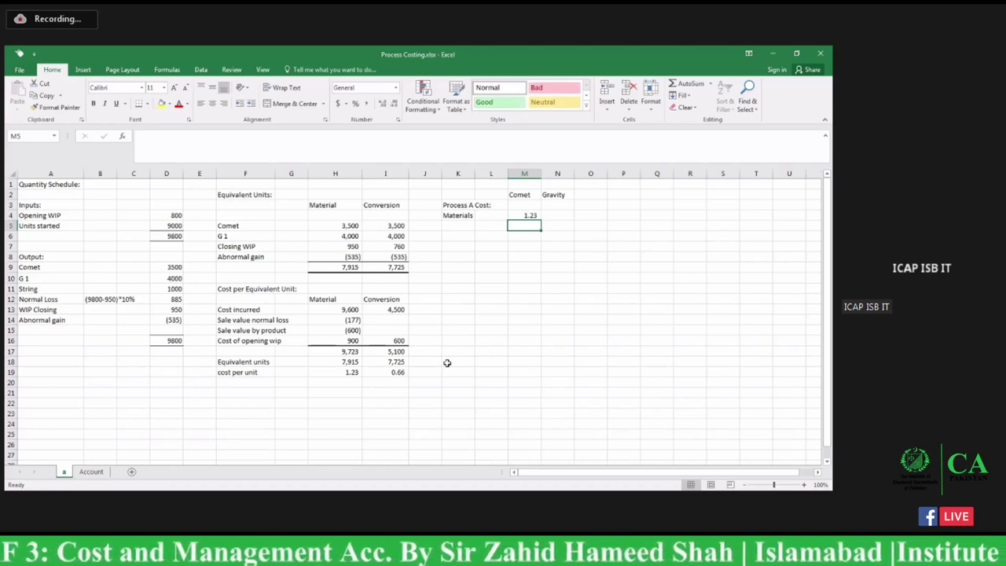
Link Gravity's material cost in N4 to the material cost per unit with =H19
click(397, 373)
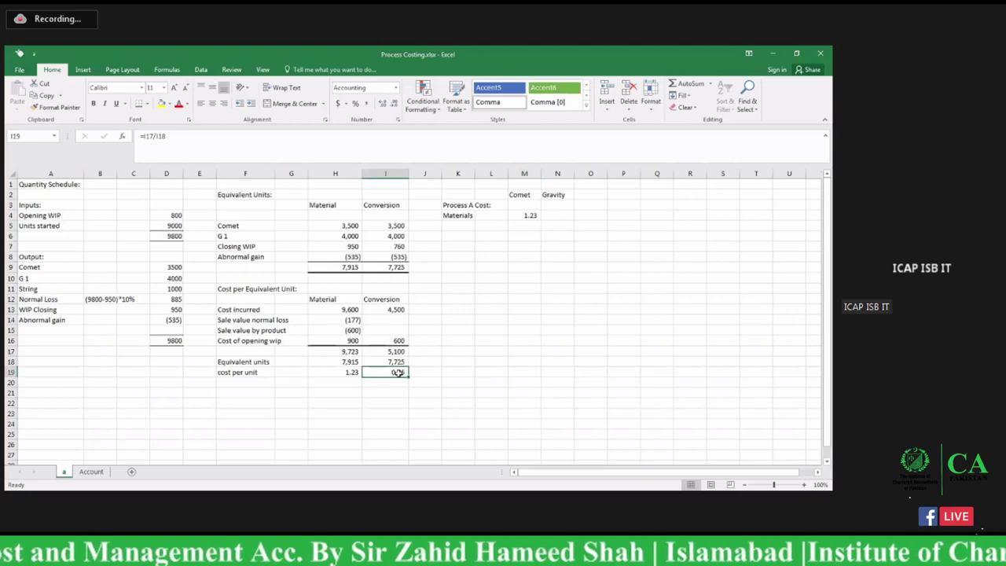
click(557, 216)
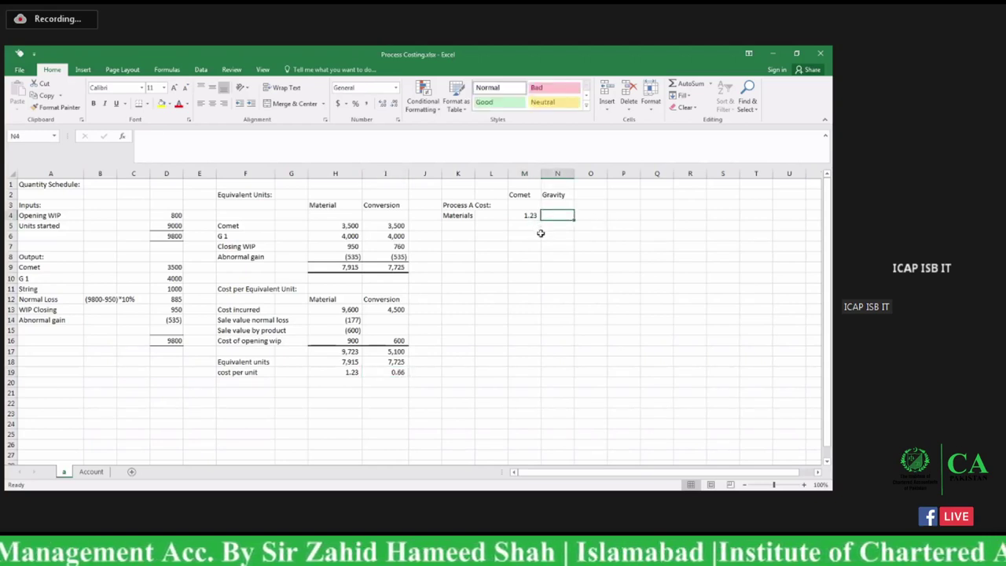
text(=)
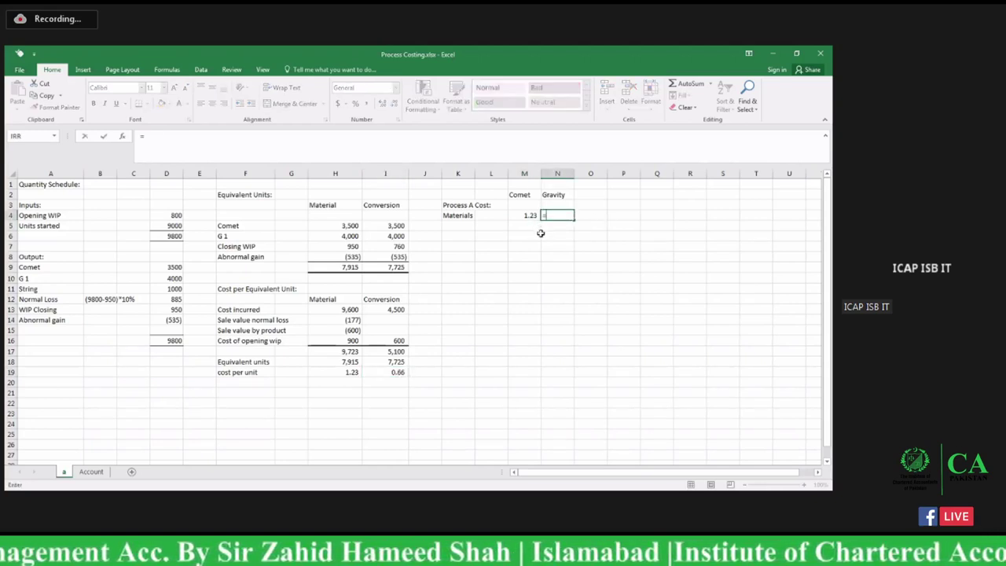
click(341, 374)
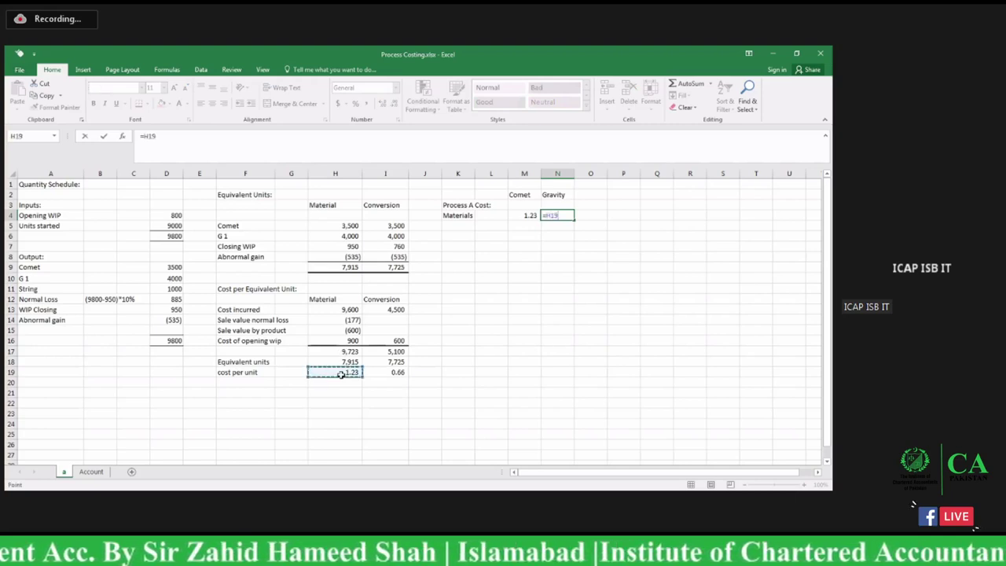
key(Return)
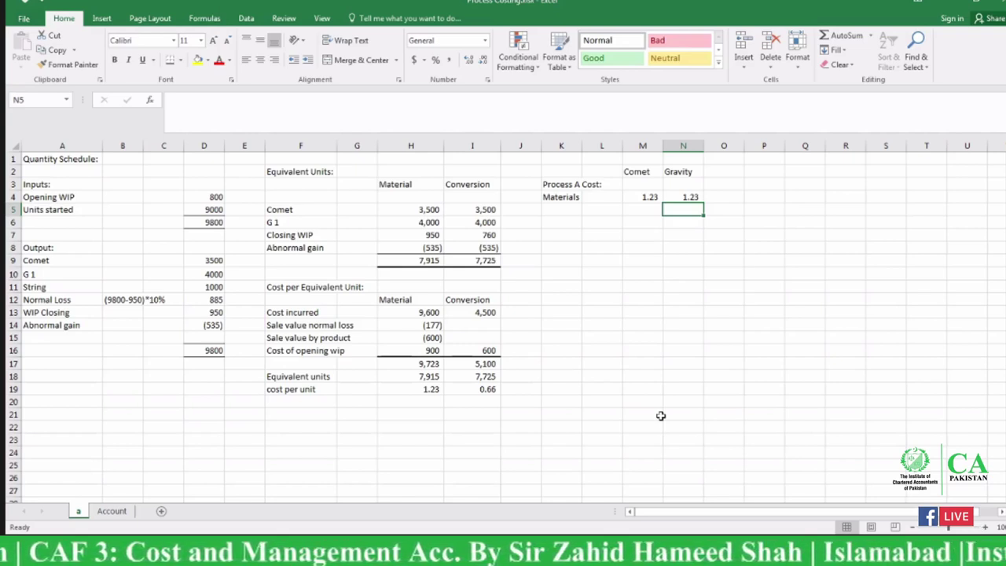
Enter the section heading "Cost of Finished cost:" in cell F22 below the cost per unit calculation
click(298, 424)
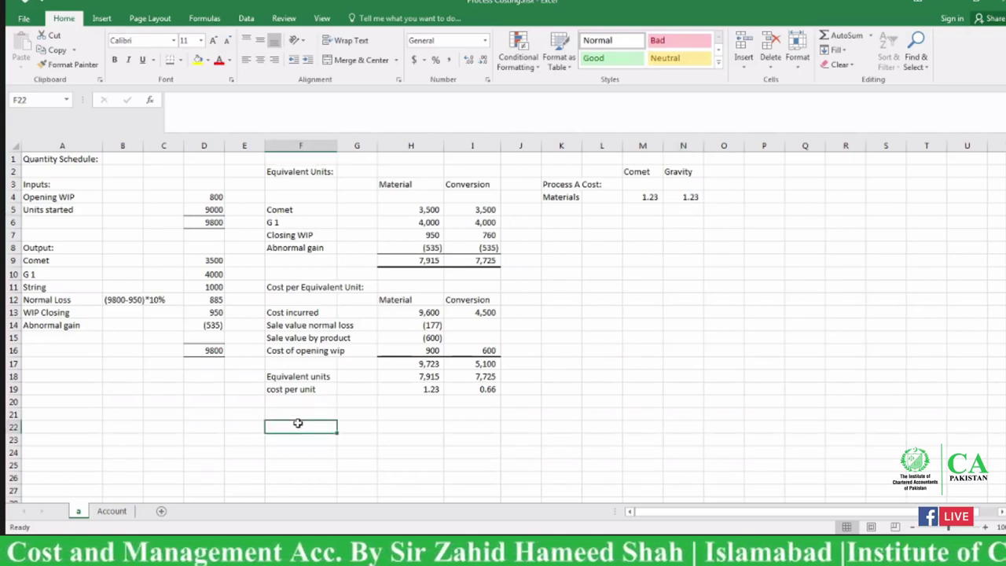
text(Cost o)
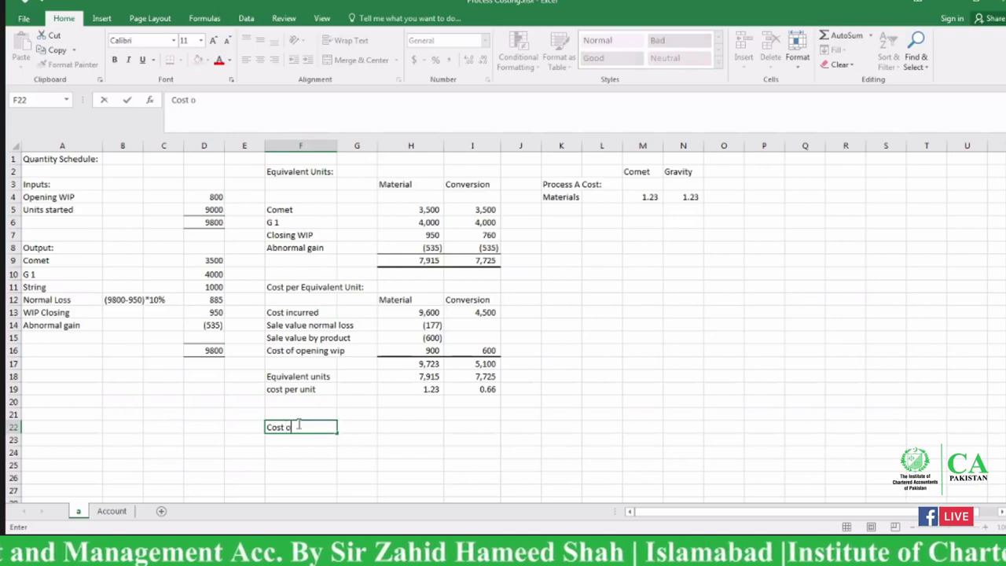
text(f Fin)
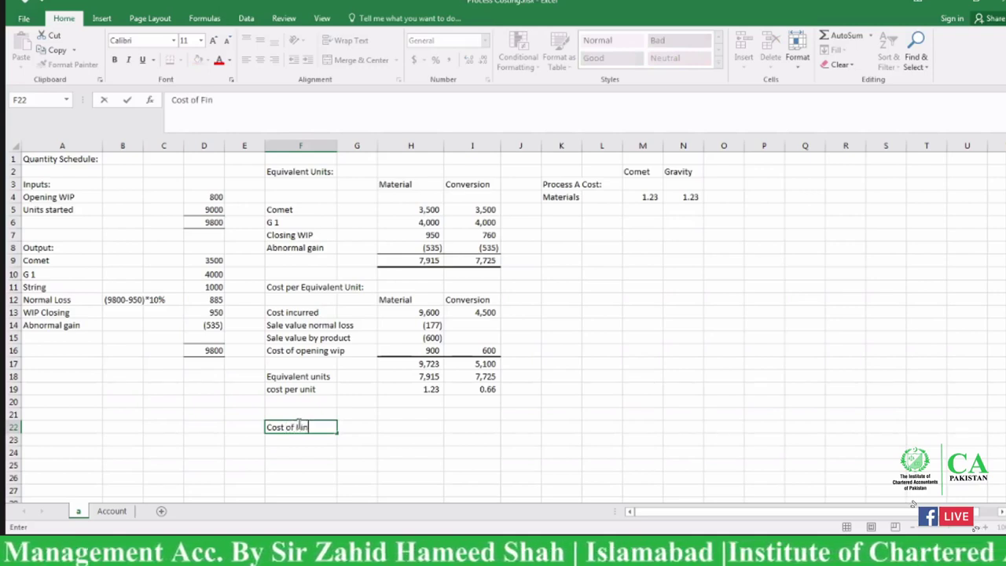
text(ished cost)
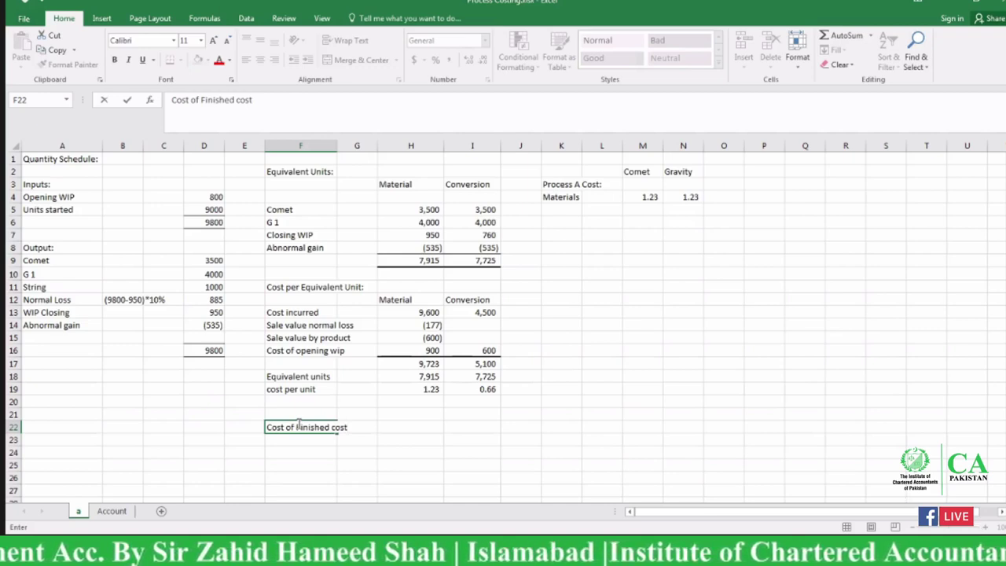
text(:)
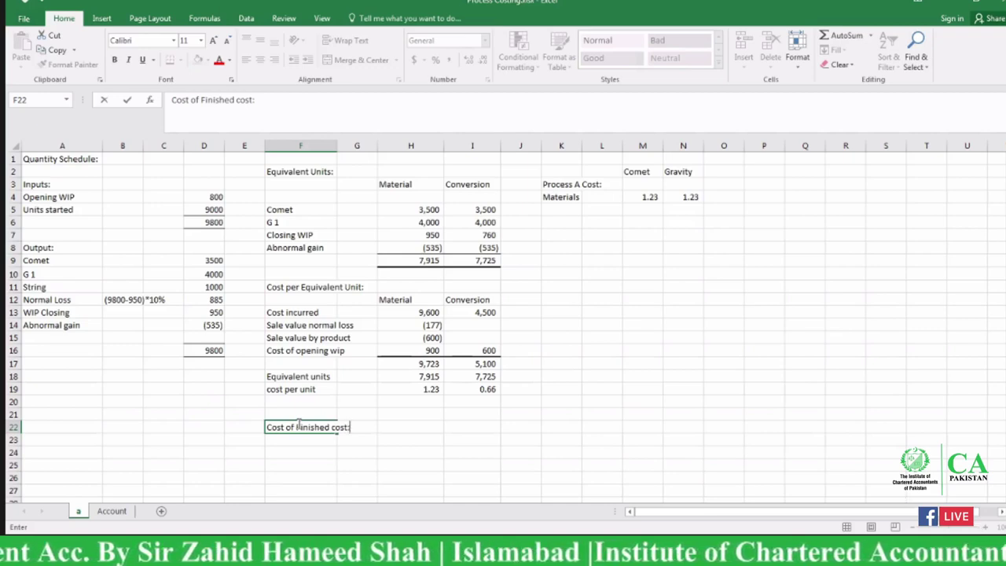
click(356, 440)
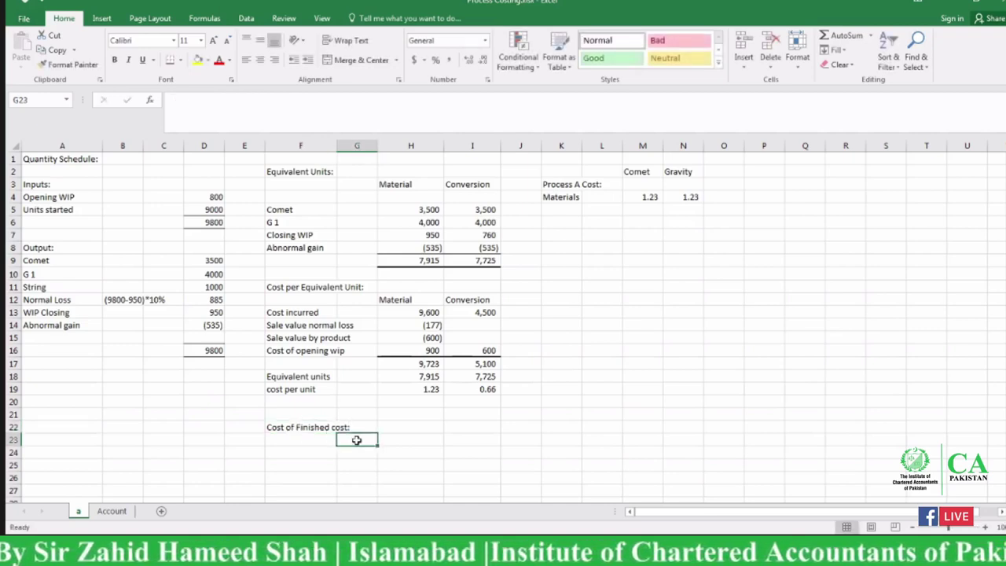
click(530, 386)
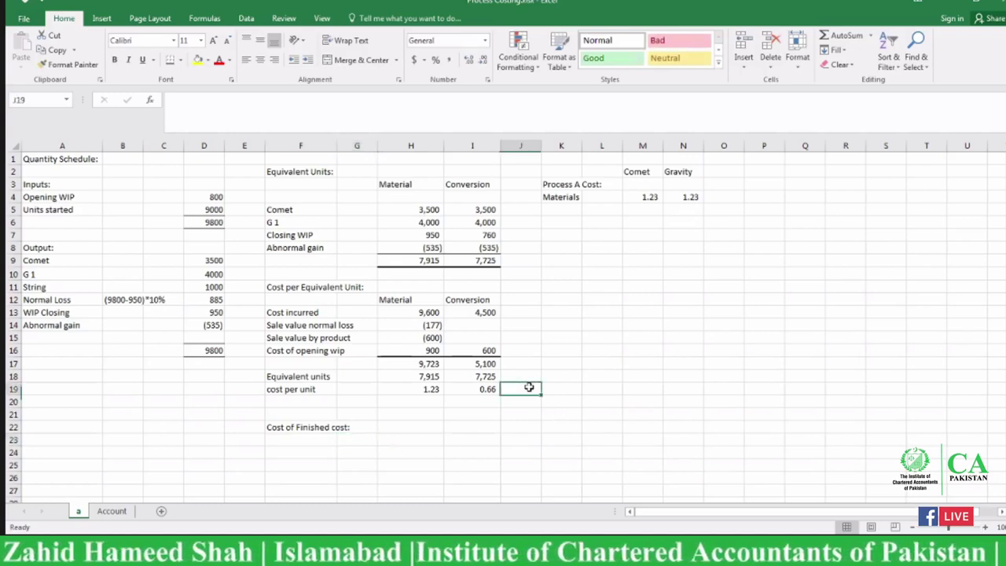
Sum the material and conversion costs per unit in J19 with =SUM(H19:I19)
click(826, 37)
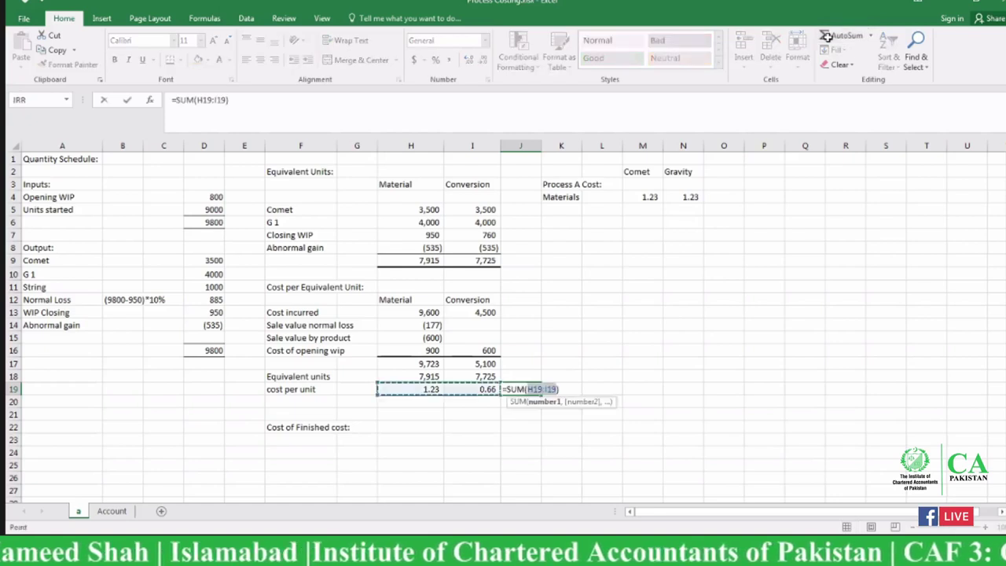
key(Return)
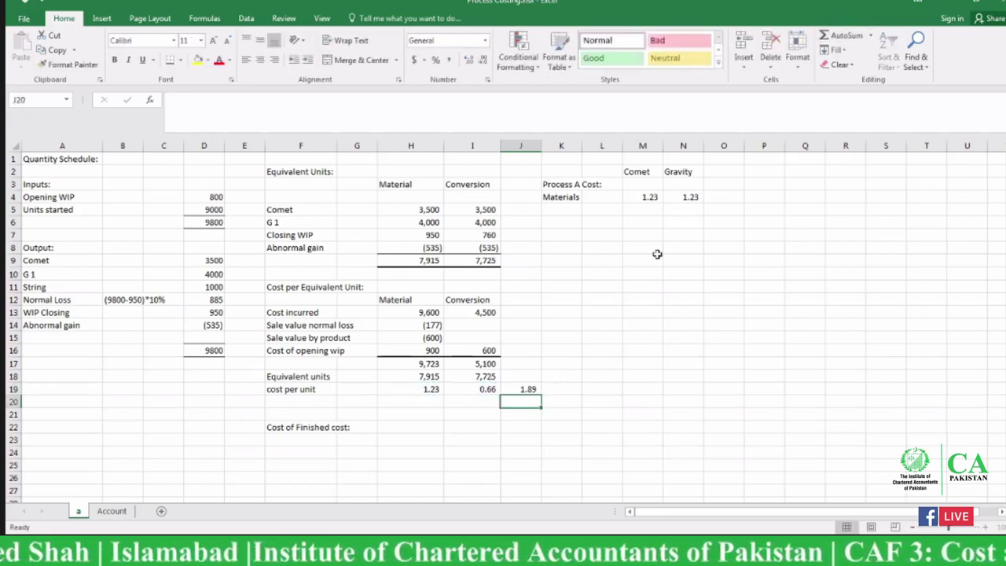
Label row 23 "Finished Goods" in F23 and add the description "(Comet+G1)" in H23
click(325, 441)
text(F)
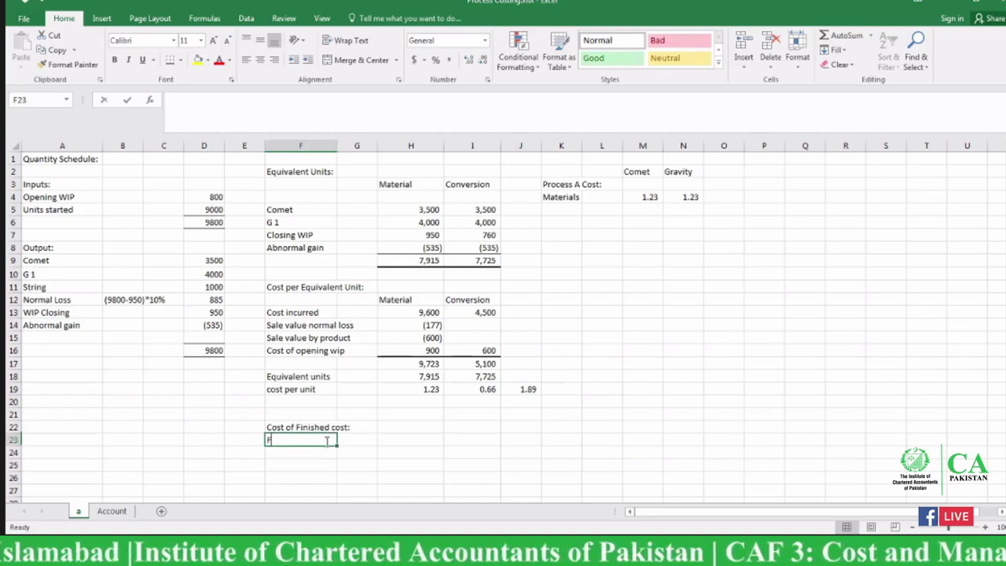
text(inished Goods)
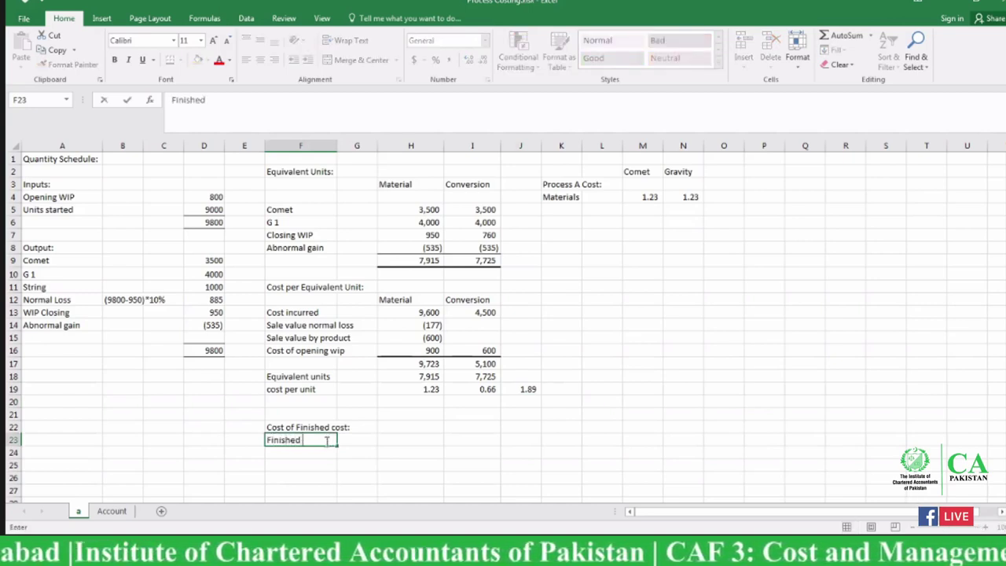
click(409, 440)
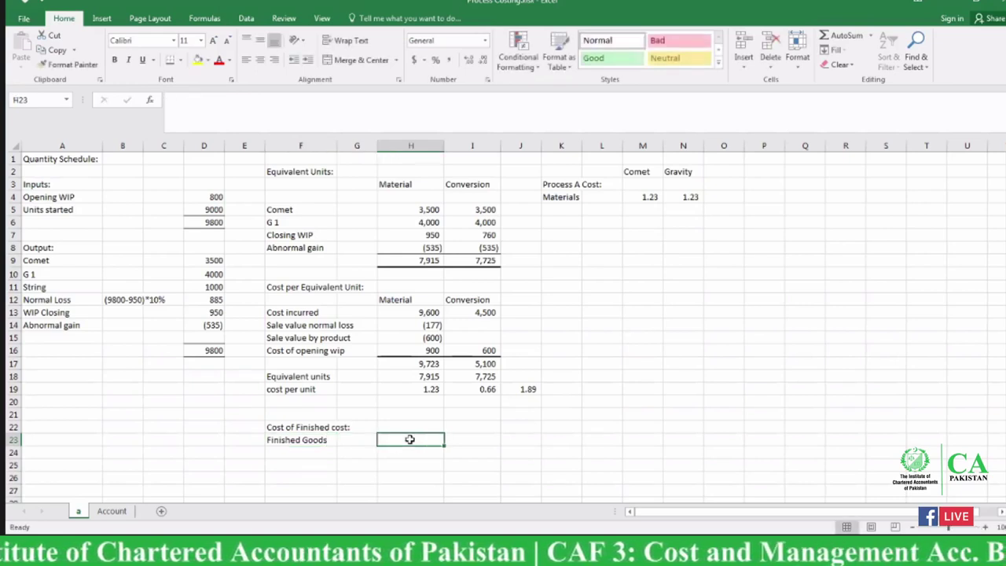
text(()
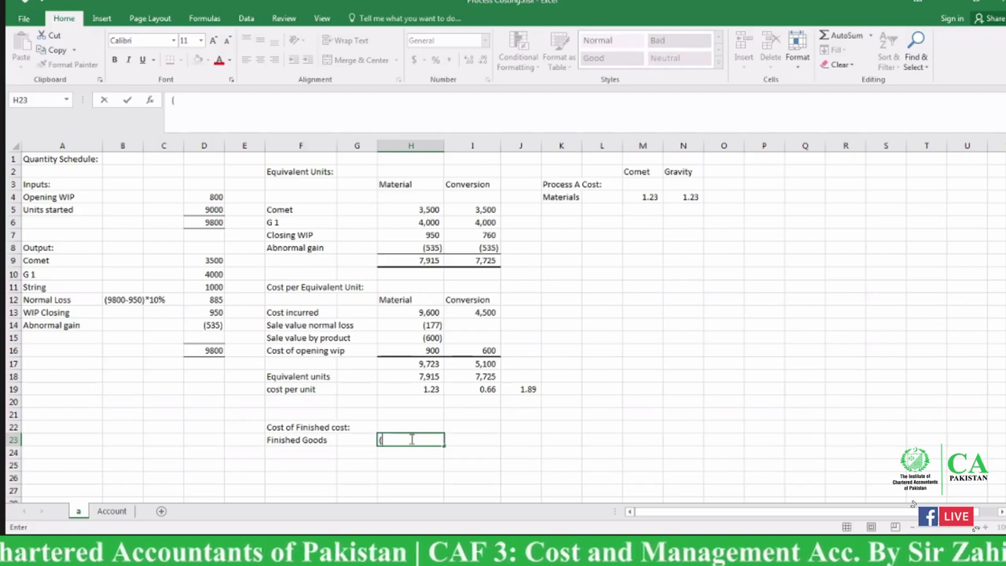
text(Comet)
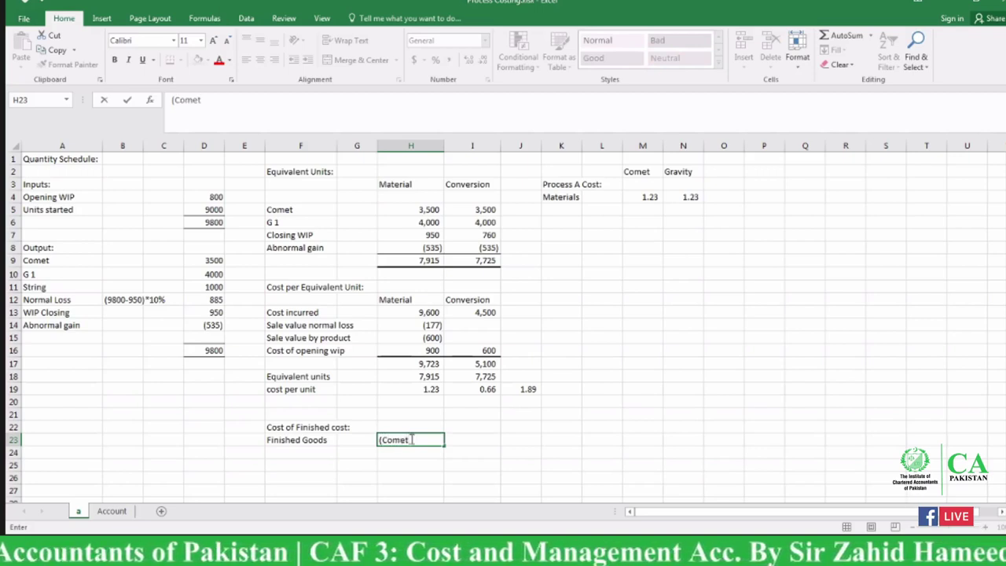
text(+)
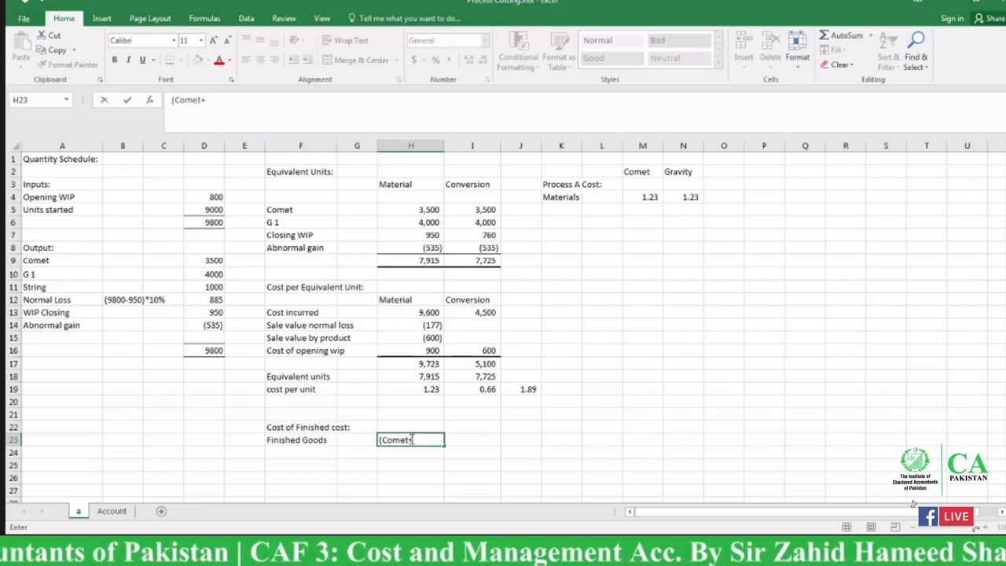
text(G)
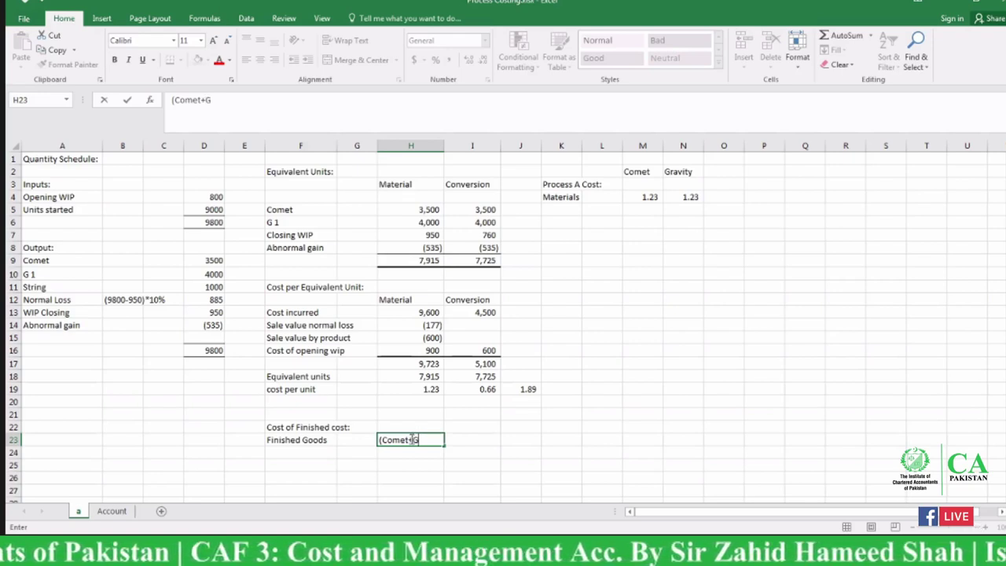
text(1))
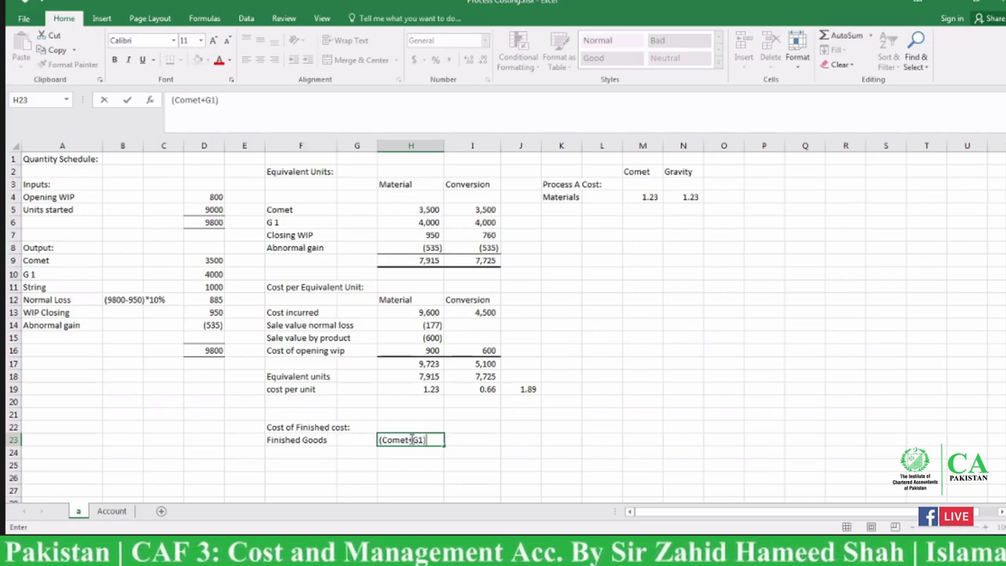
Enter the working "(3500+4000)*1.89" as text in I23 of the Finished Goods row
click(477, 436)
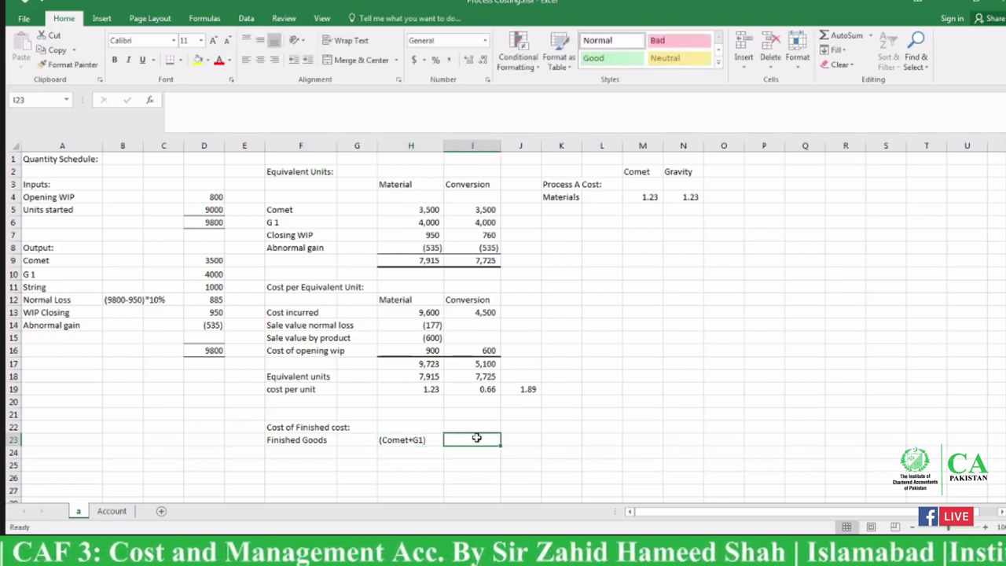
text(()
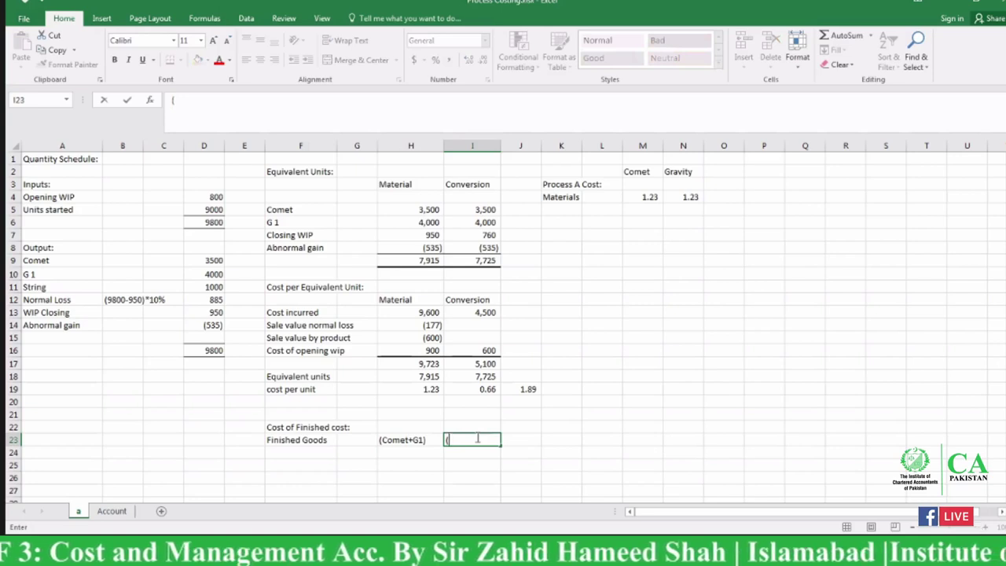
text(3)
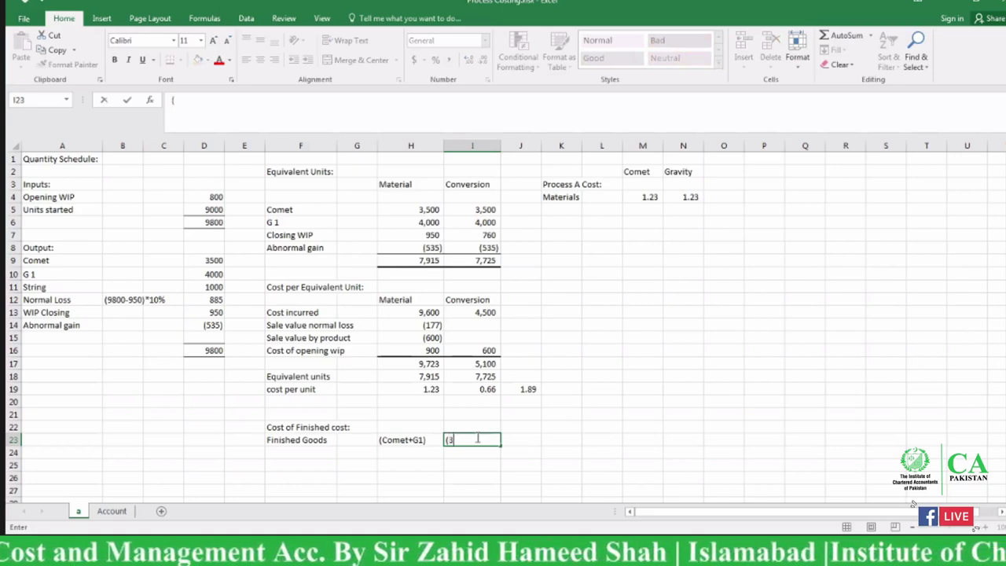
text(500)
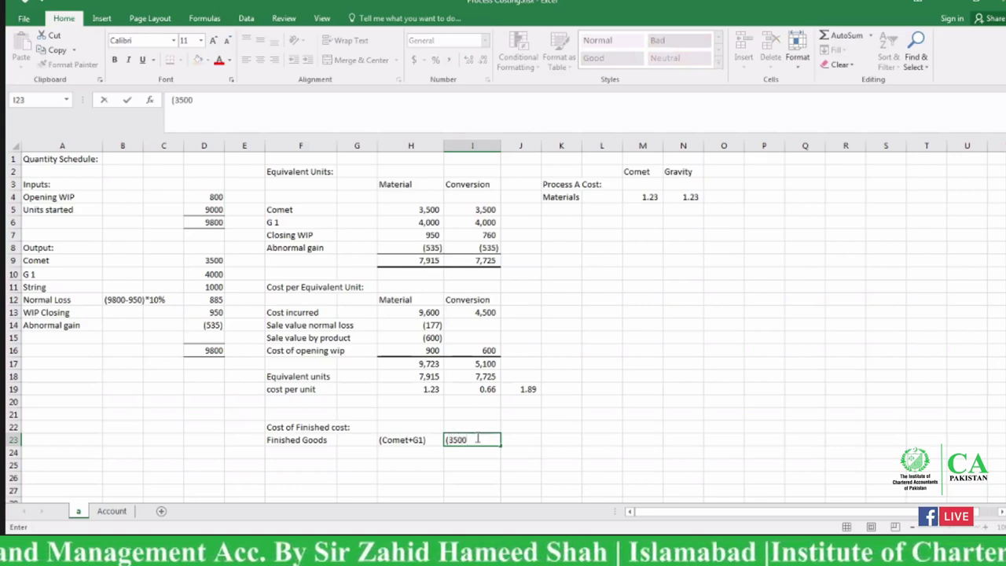
text(+)
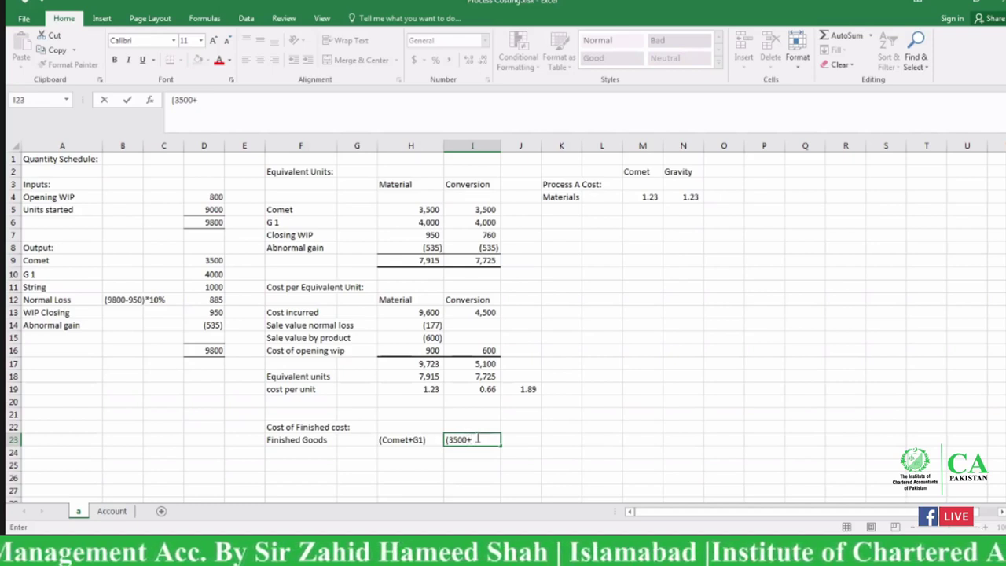
text(4000)
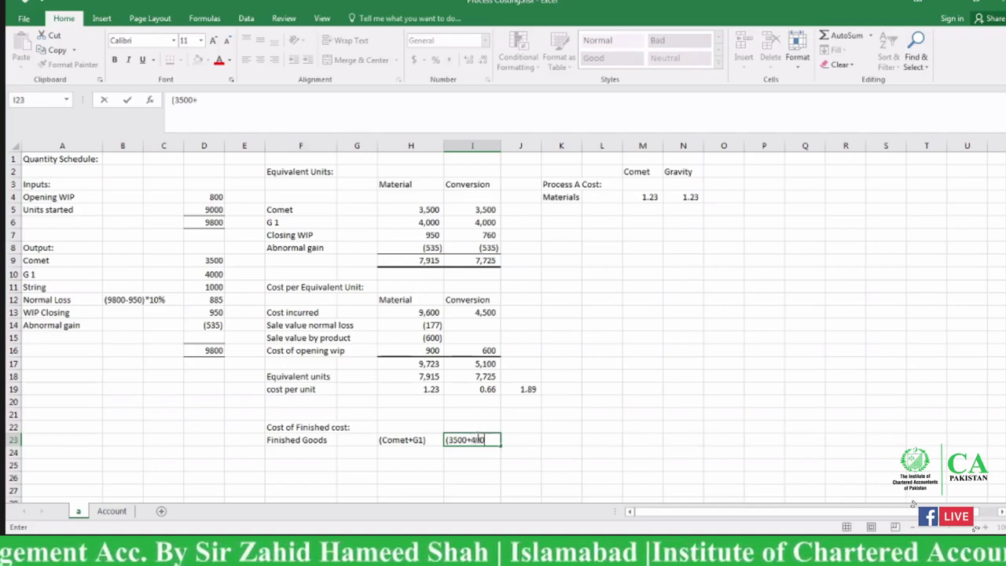
text())
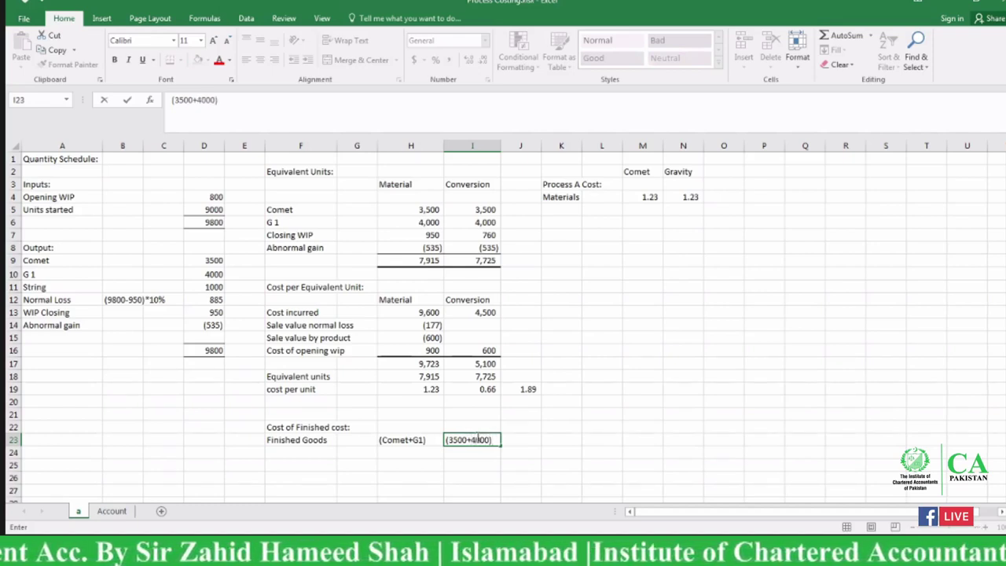
text(*)
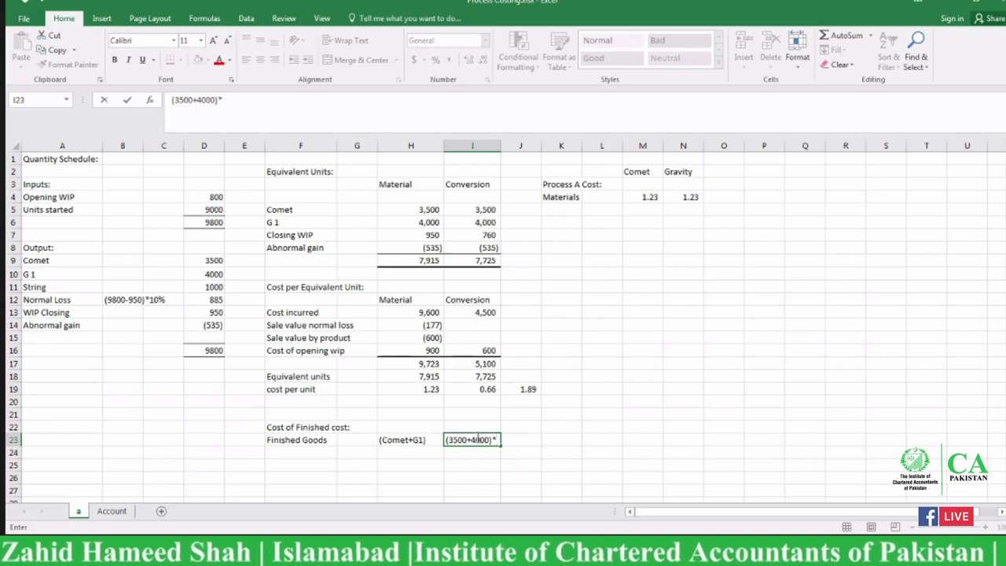
text(1.)
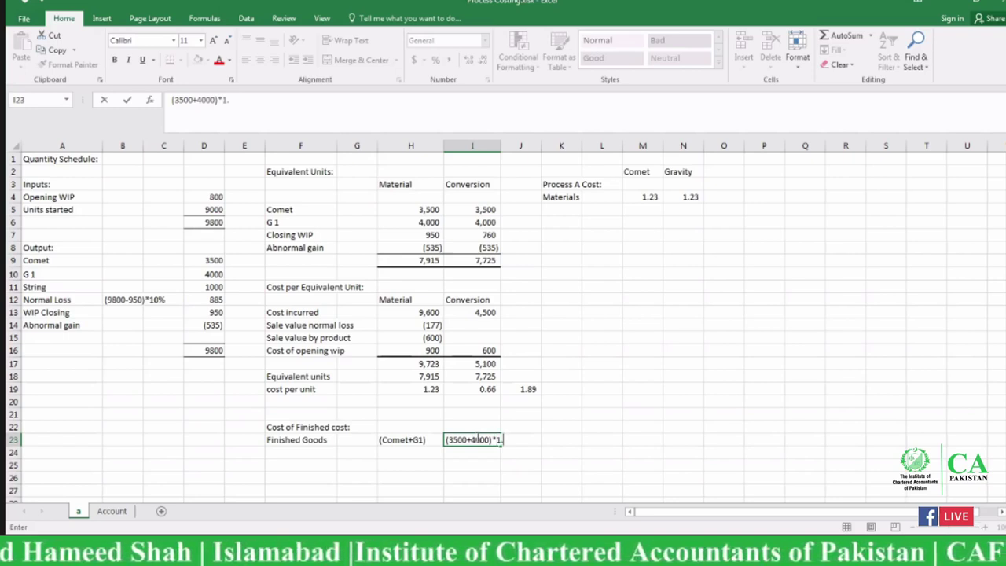
text(89)
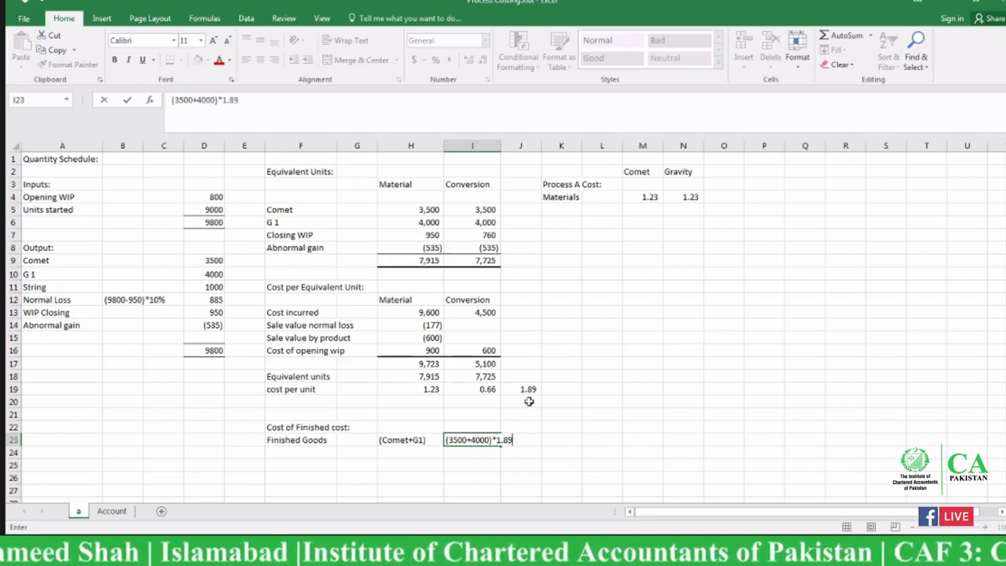
Calculate the finished goods cost in K23 with =(7500*J19)
click(551, 436)
text(=)
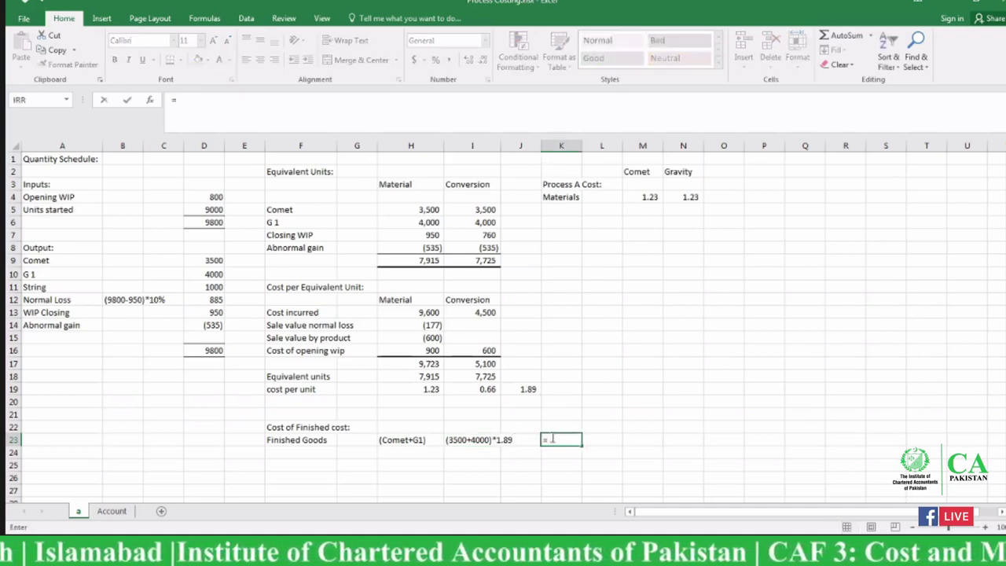
text(()
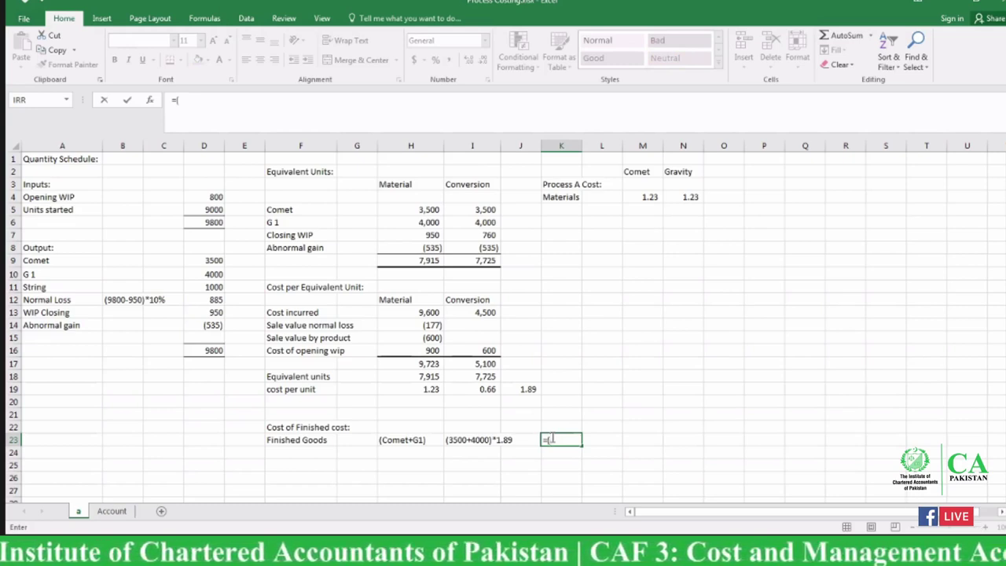
text(3500)
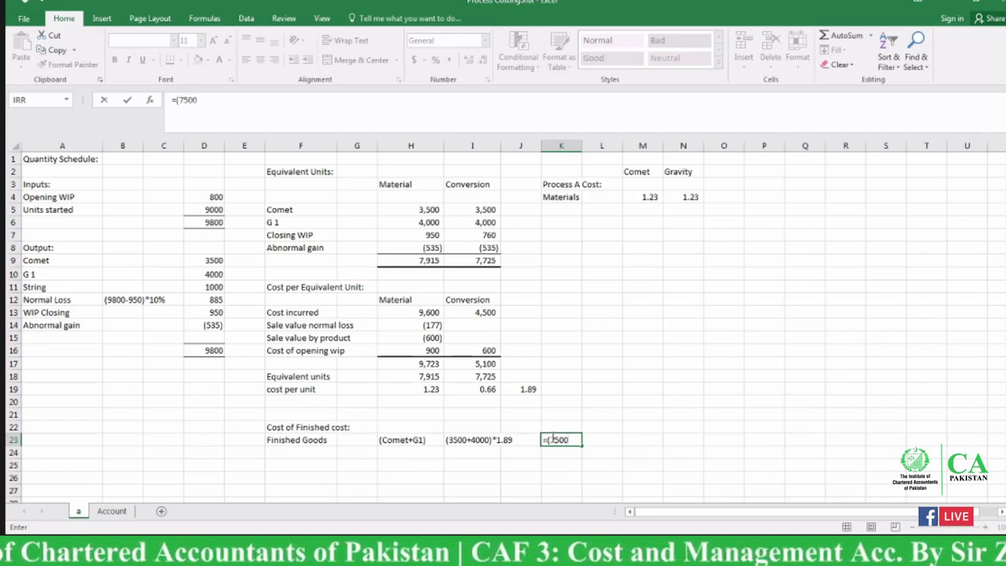
text(*)
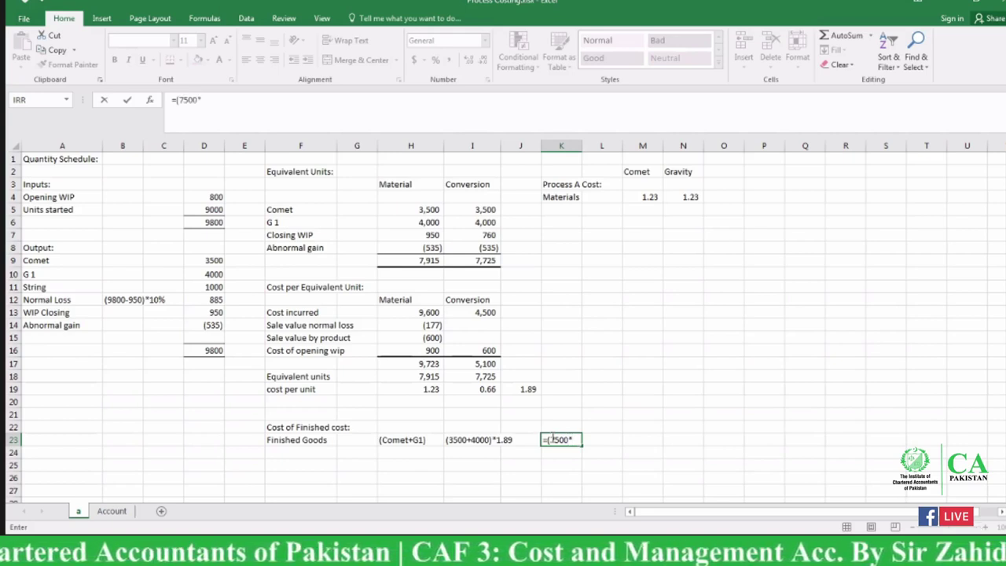
click(529, 390)
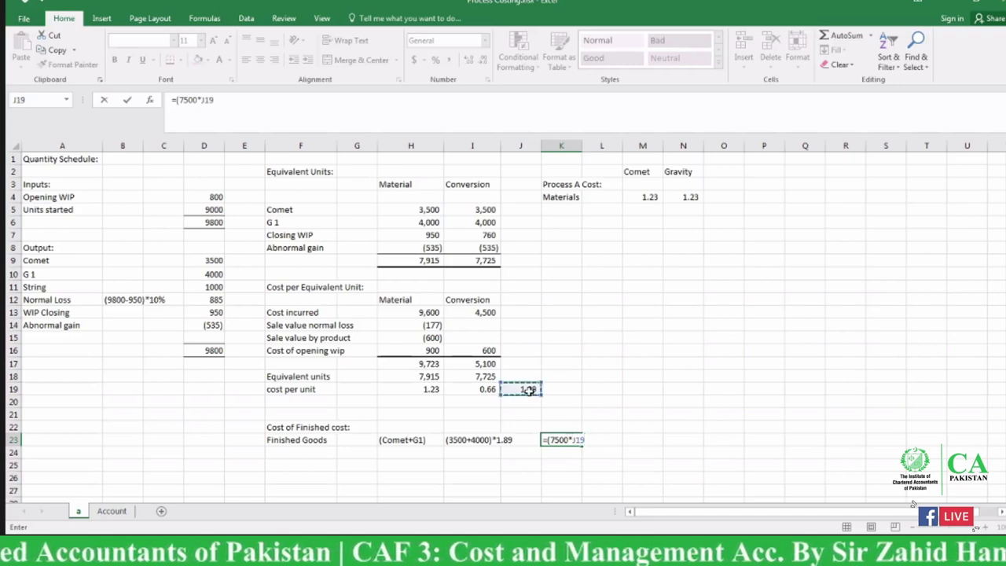
text())
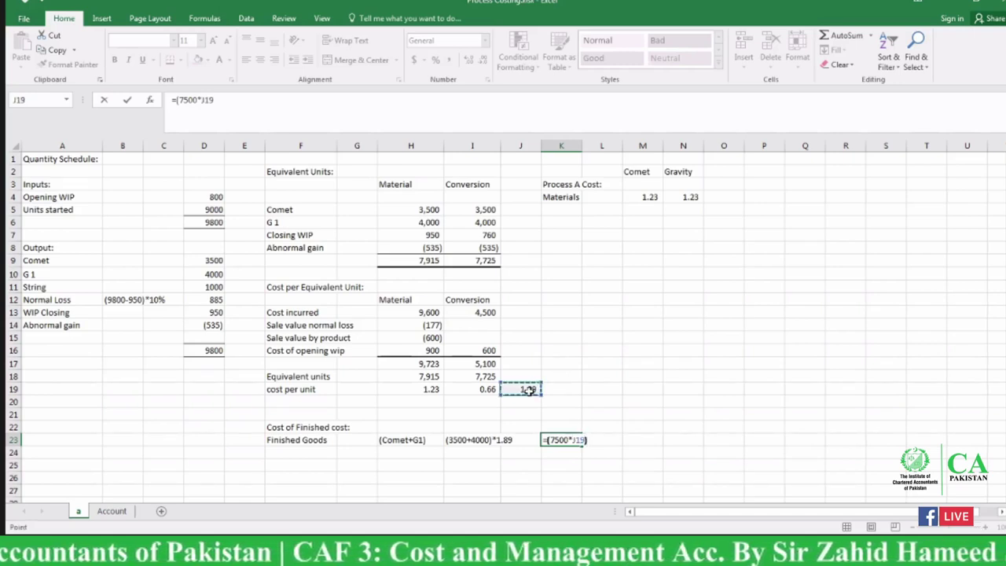
key(Return)
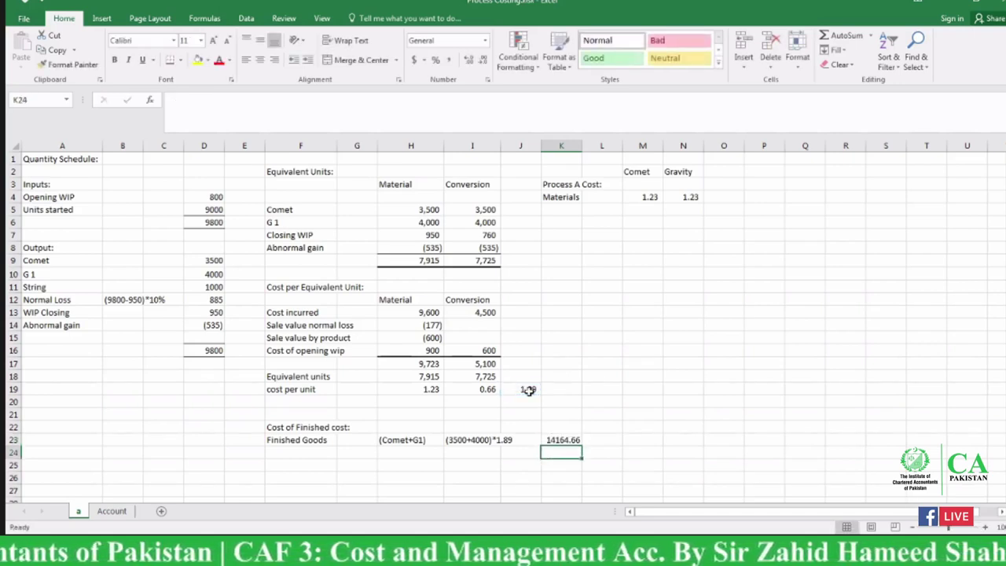
Format the finished goods cost in K23 with thousands separators and no decimal places
click(564, 440)
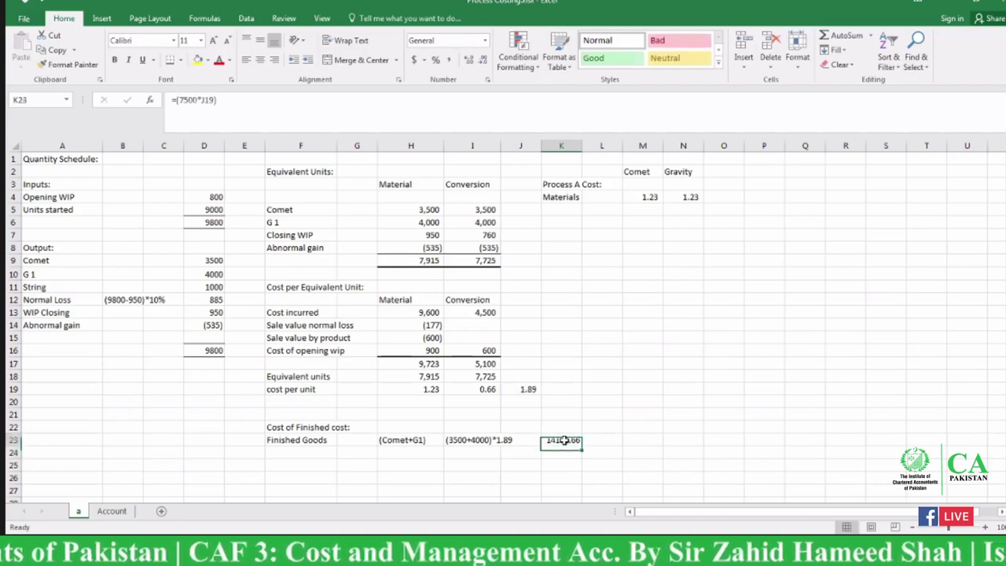
click(450, 60)
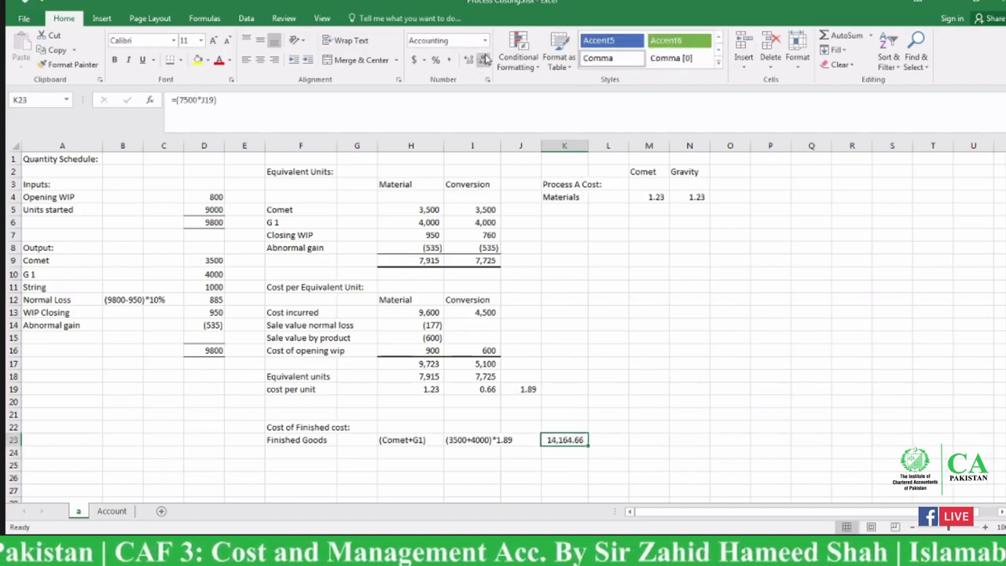
click(484, 59)
click(484, 60)
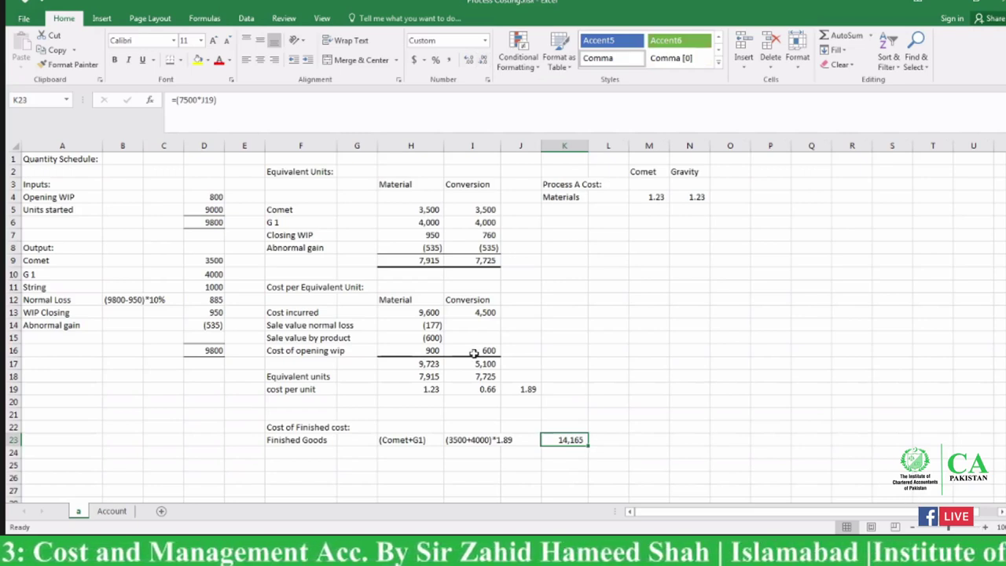
Begin an NRV section below the quantity schedule with "NRV:" in A18 and the column heading "Comet" in B18
click(305, 465)
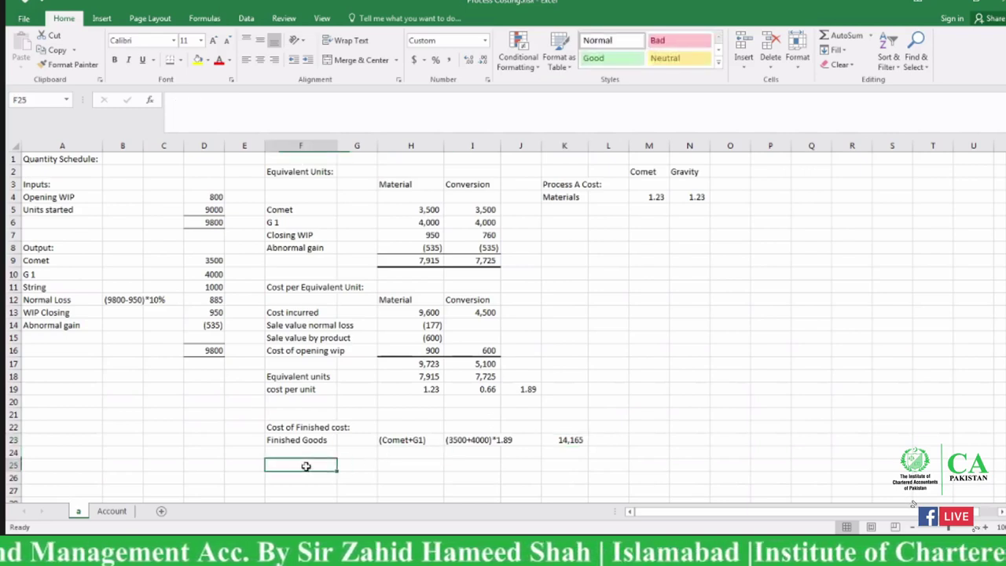
click(63, 373)
text(NRV)
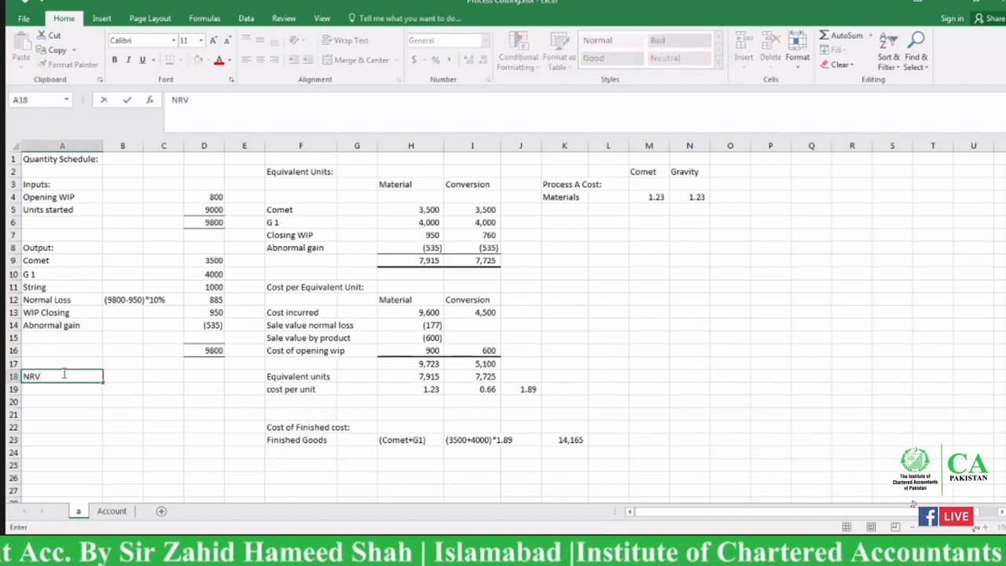
text(")
key(BackSpace)
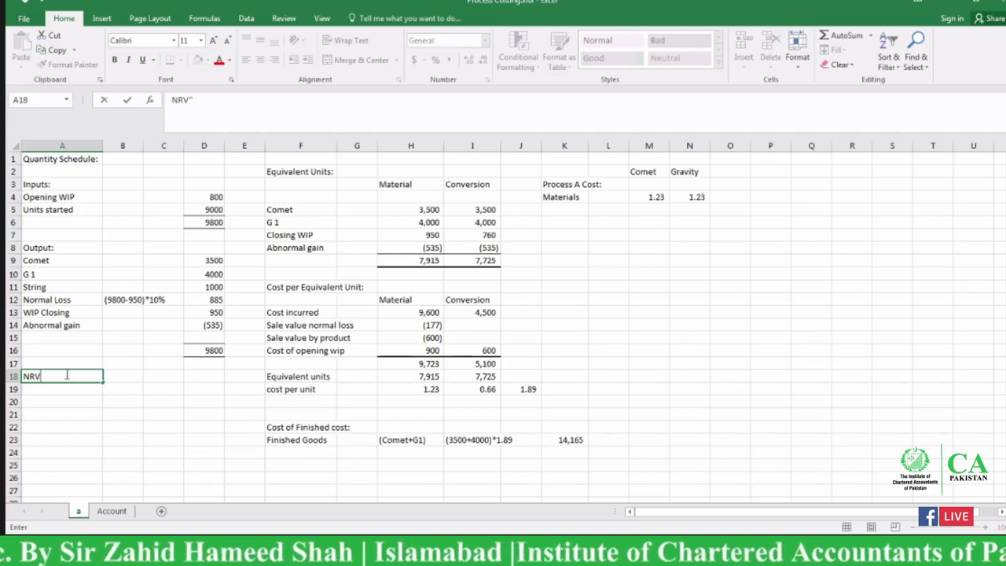
text(:)
click(119, 376)
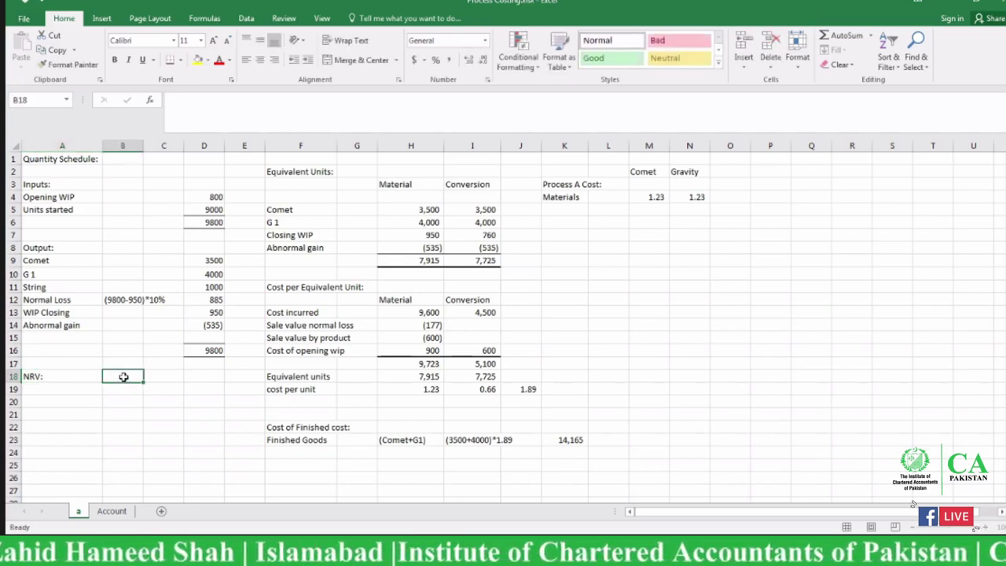
text(Comet)
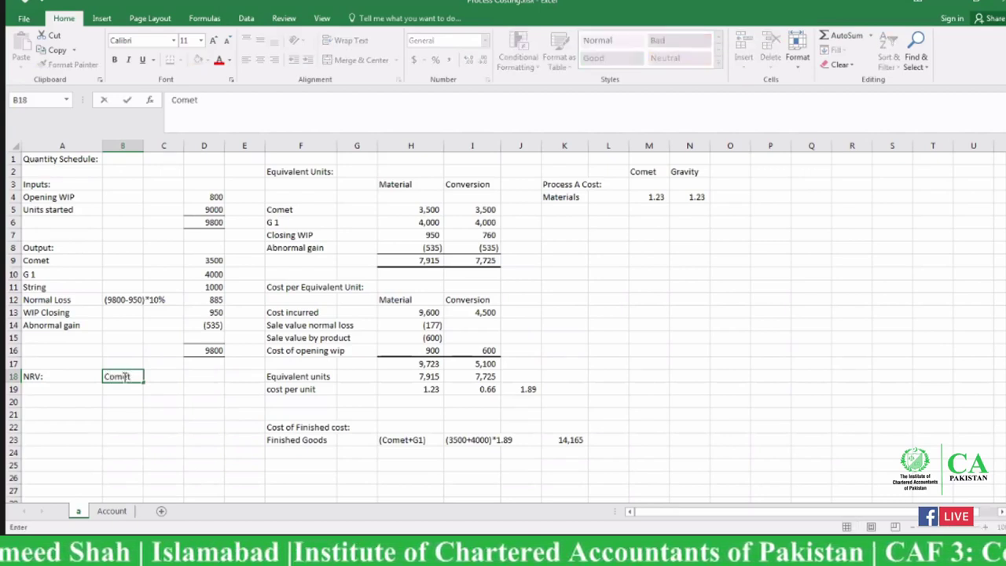
Enter "G 1" as the second column heading of the NRV section in C18
key(Tab)
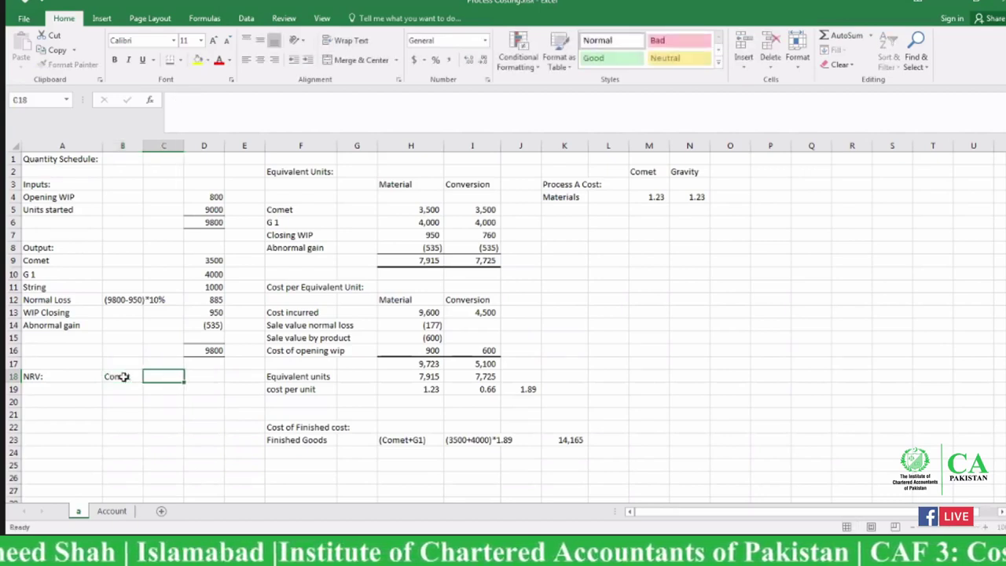
text(G)
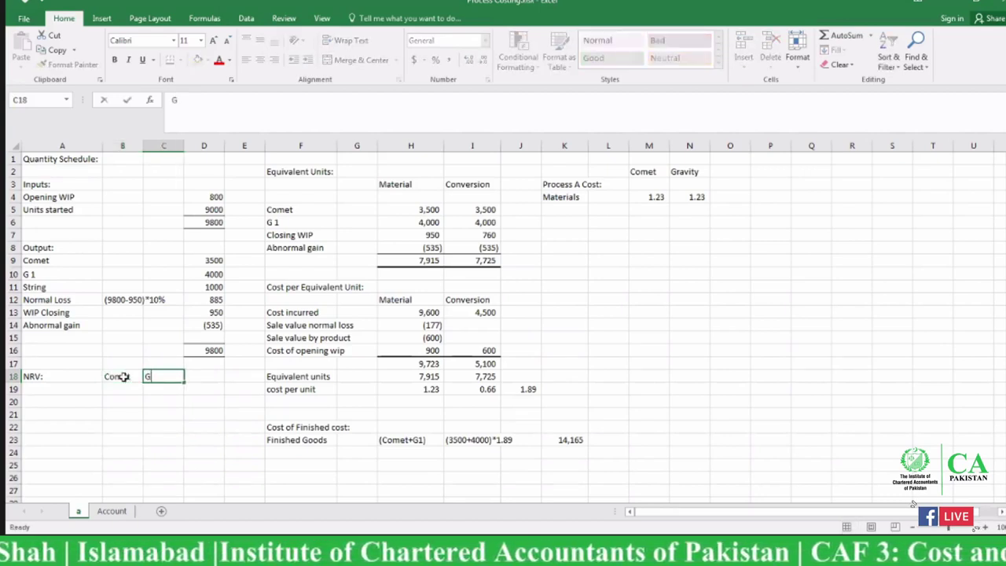
text(ravity)
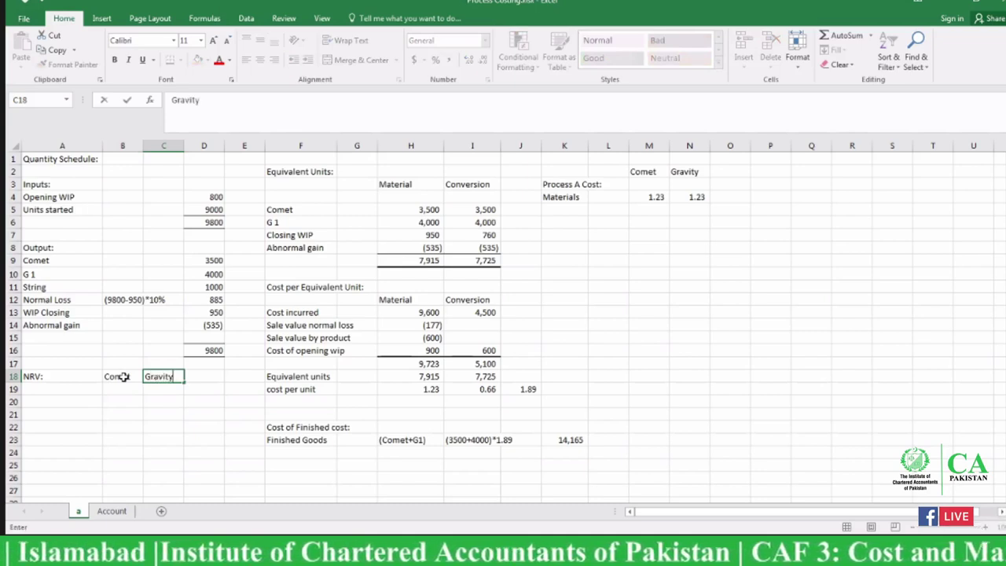
key(BackSpace)
key(BackSpace)
key(BackSpace)
key(BackSpace)
key(BackSpace)
key(BackSpace)
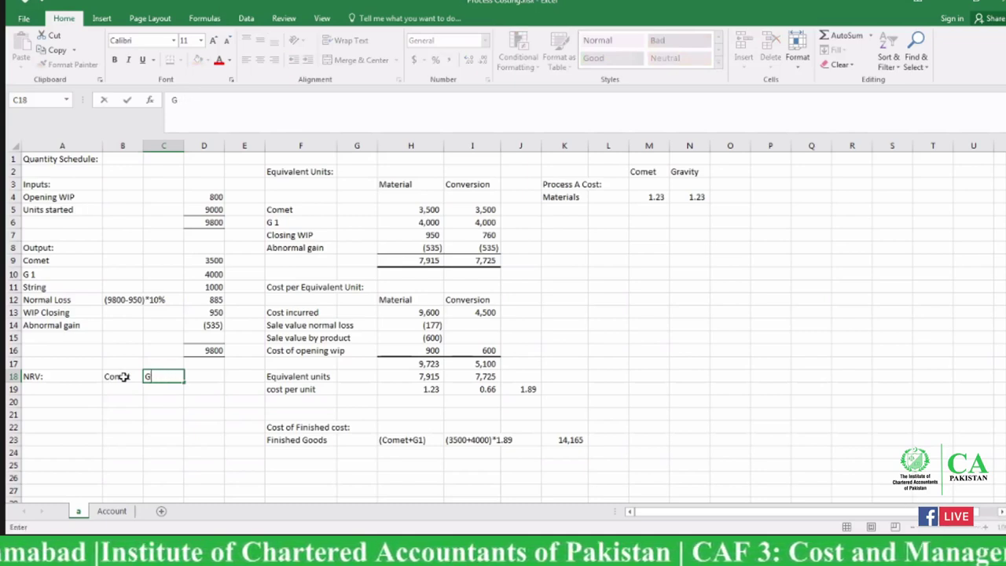
text(1)
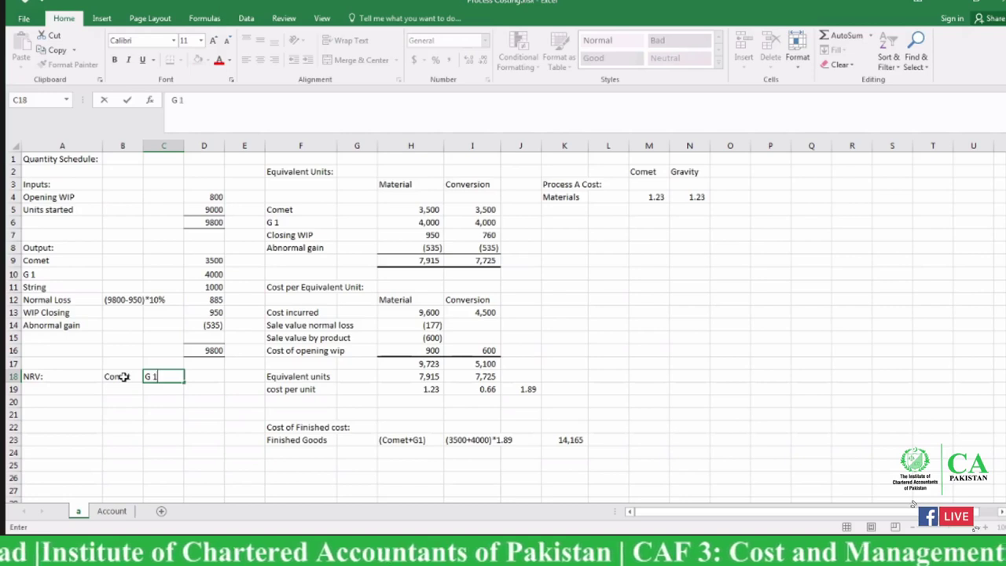
key(Return)
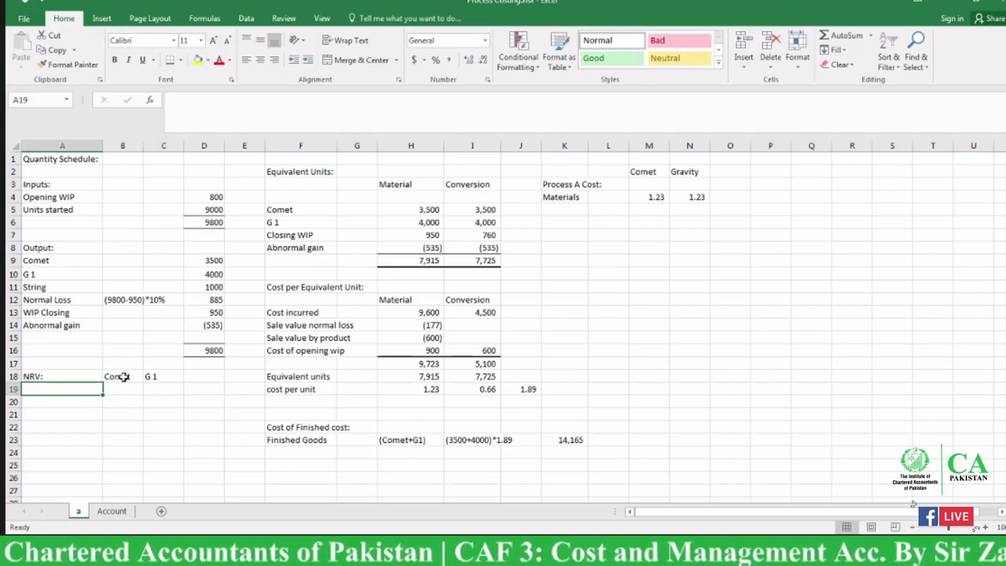
Label the first NRV row "sale price" in A19
text(sle pr)
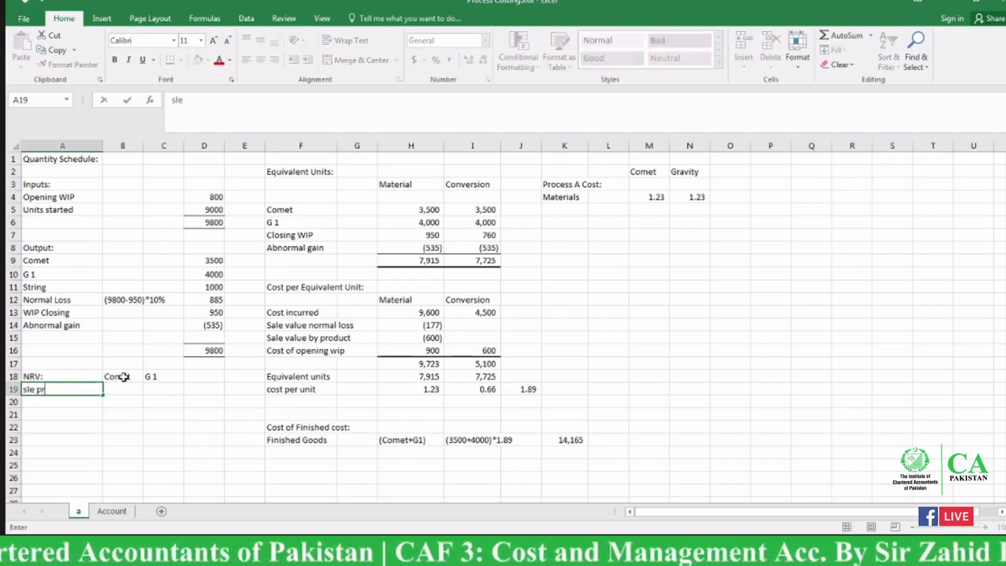
text(ice)
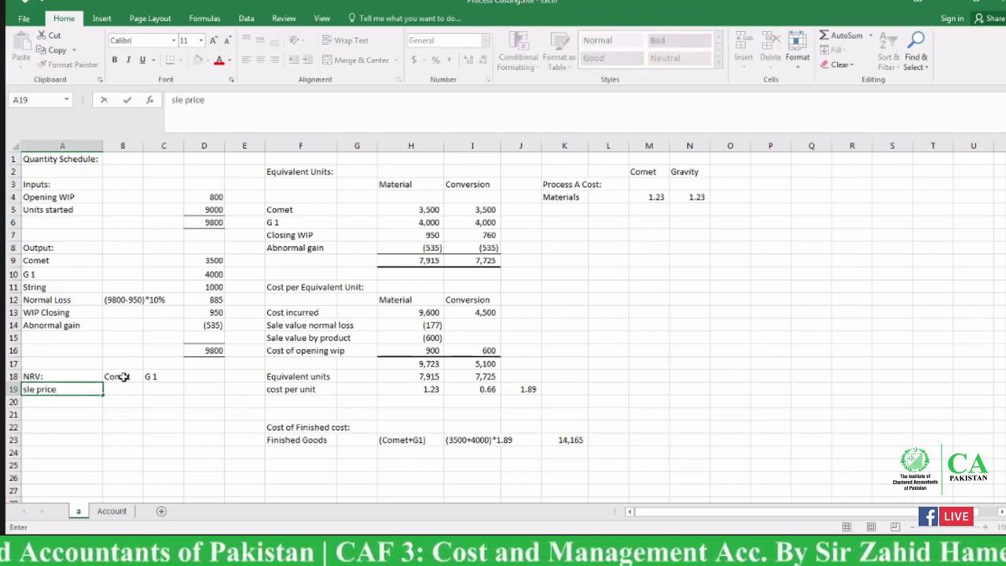
key(Tab)
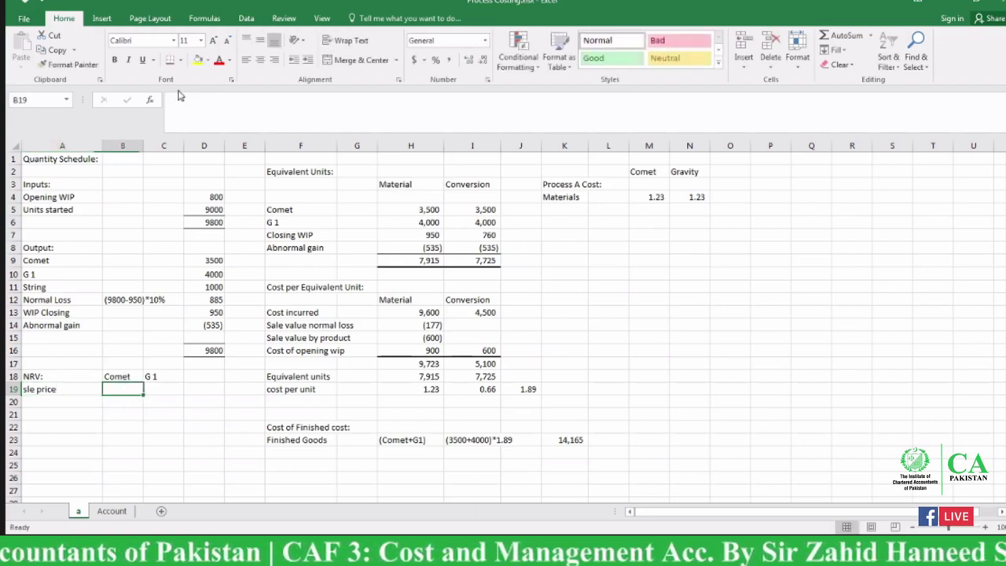
click(41, 390)
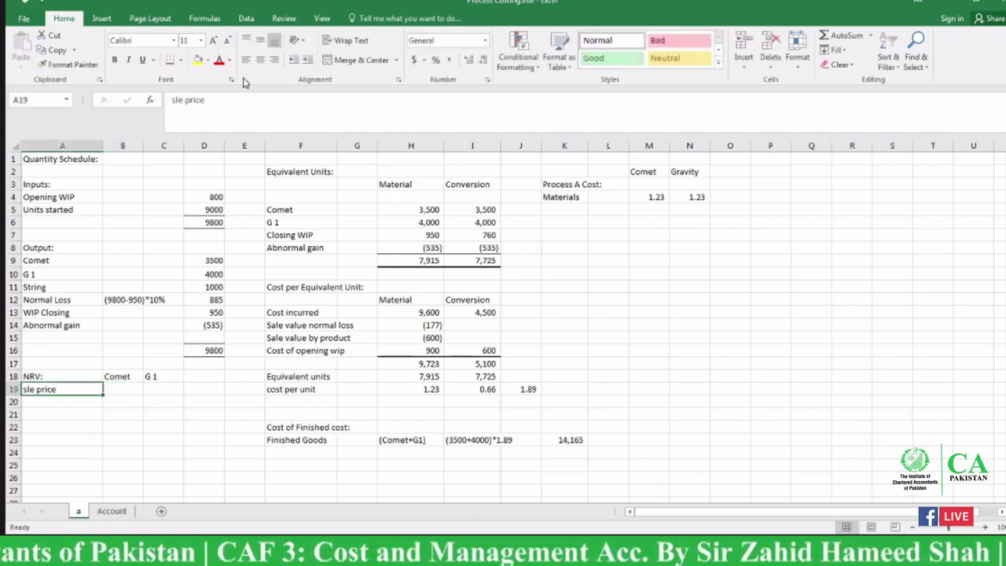
click(172, 100)
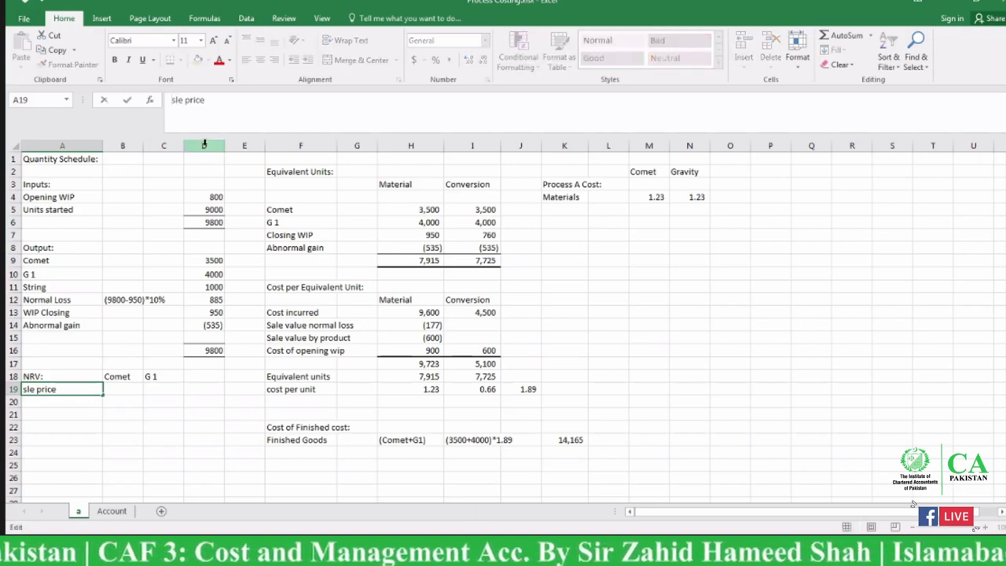
text(a)
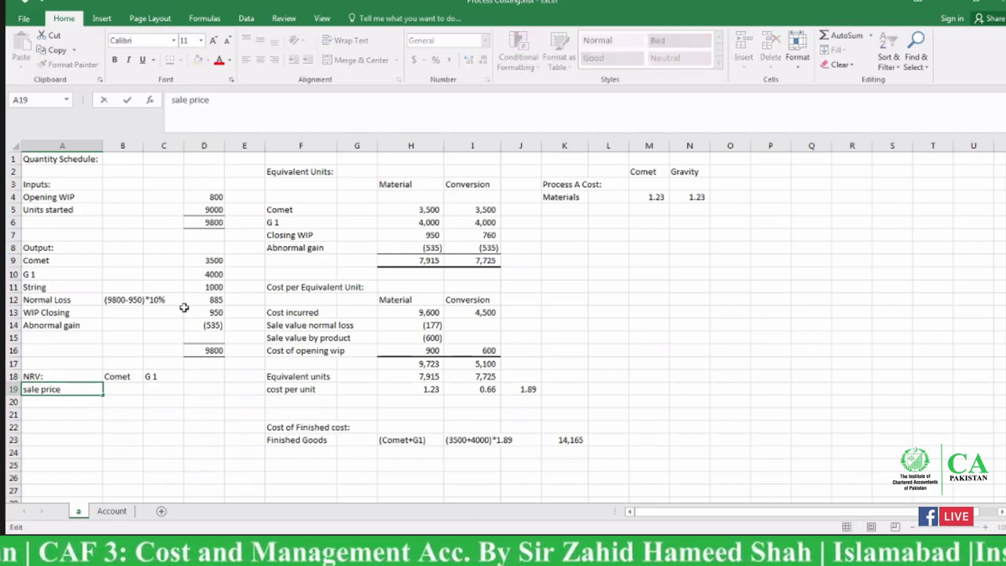
Enter the sale prices in the NRV section: 1500 for Comet in B19 and 2200 for G 1 in C19
click(124, 388)
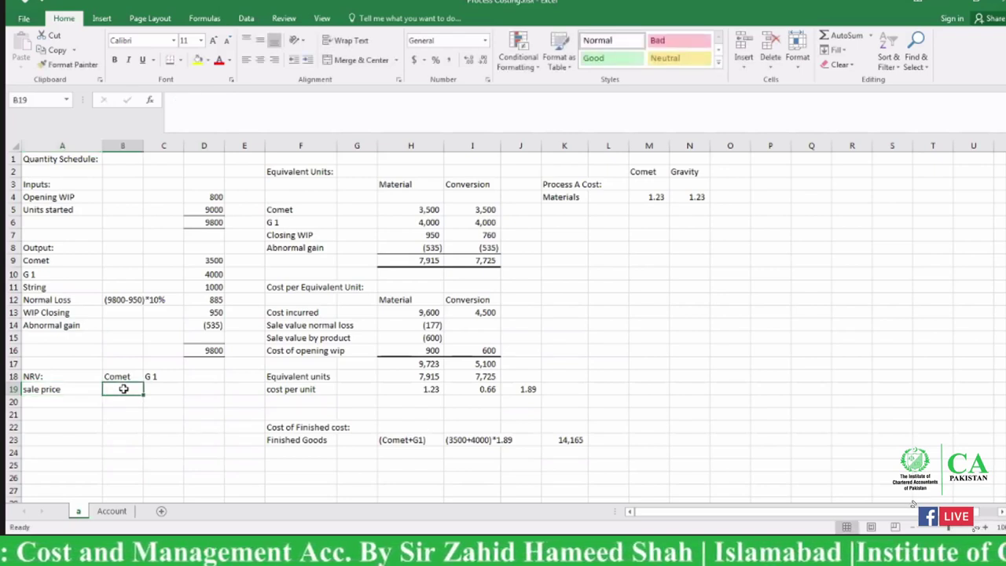
text(1500)
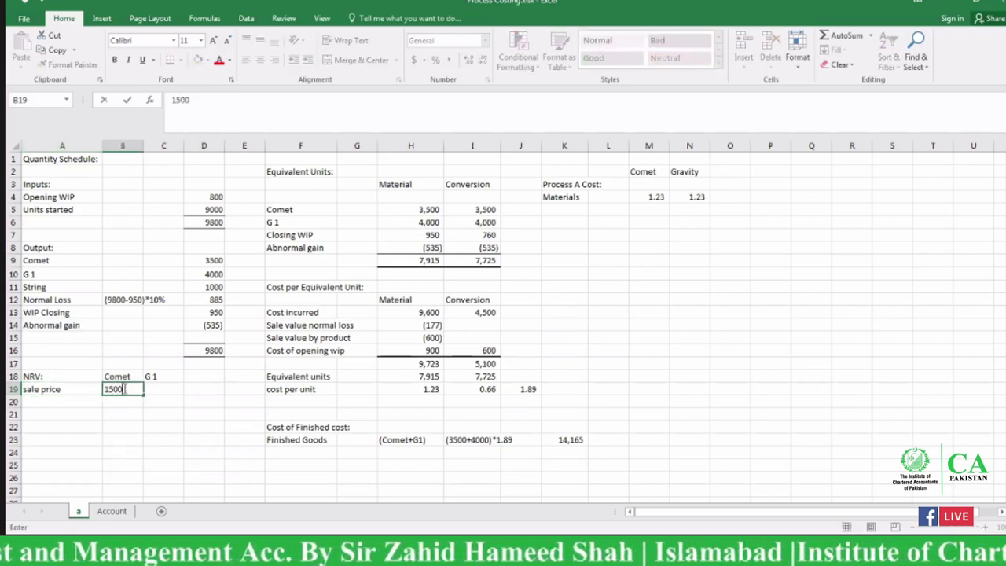
key(Tab)
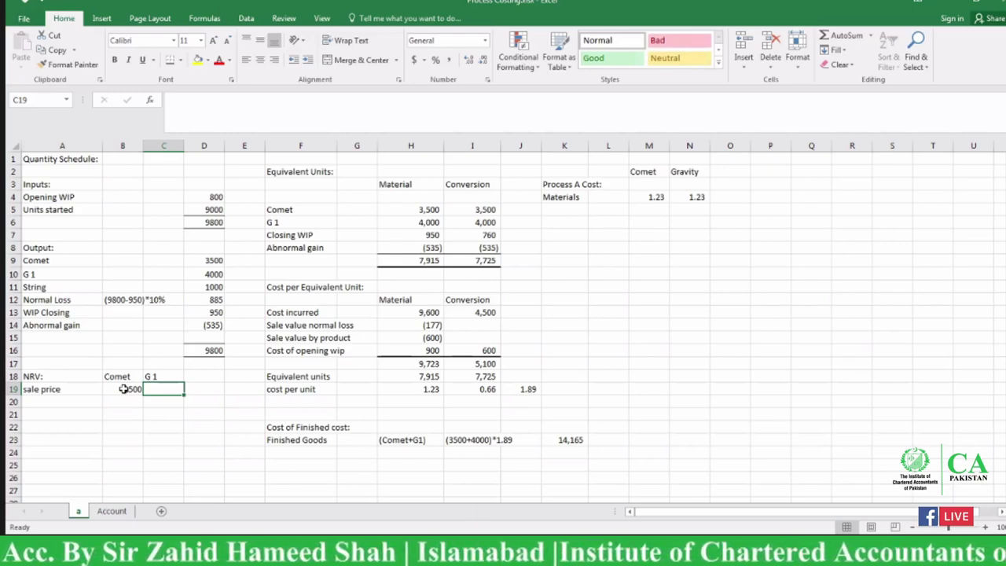
text(2200)
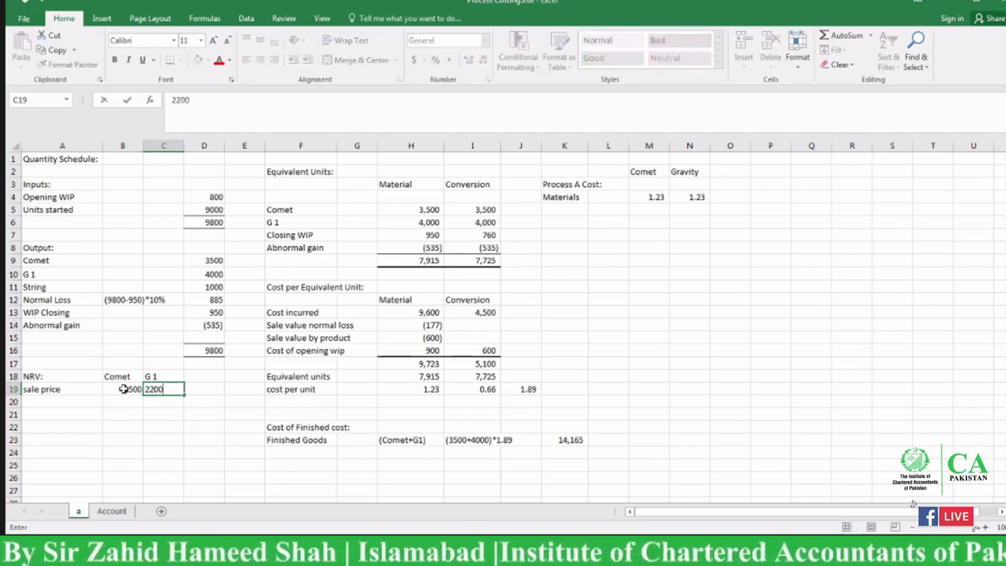
key(Return)
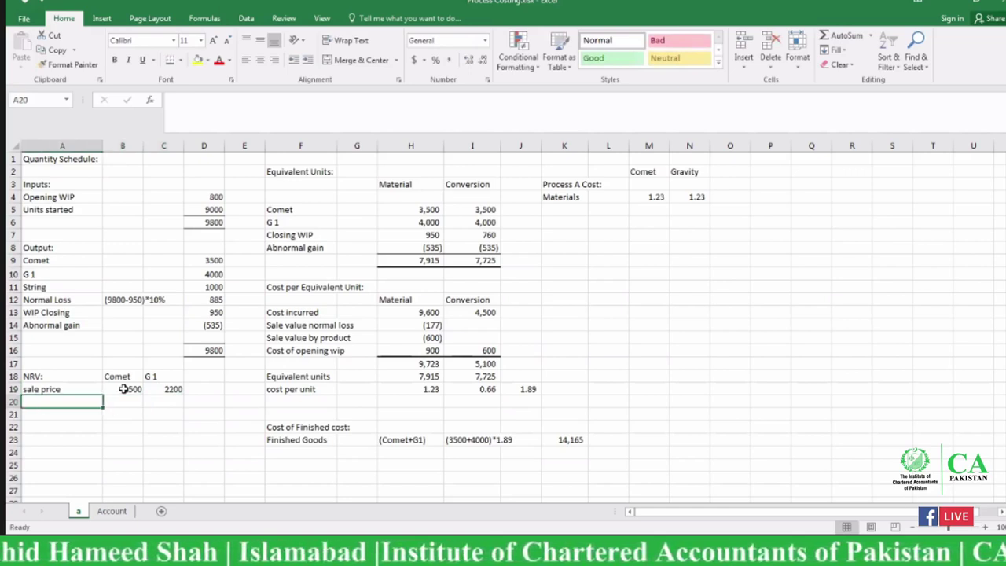
Add the row labels "Cost to complete" in A20 and "Cost to sell" in A21
text(C)
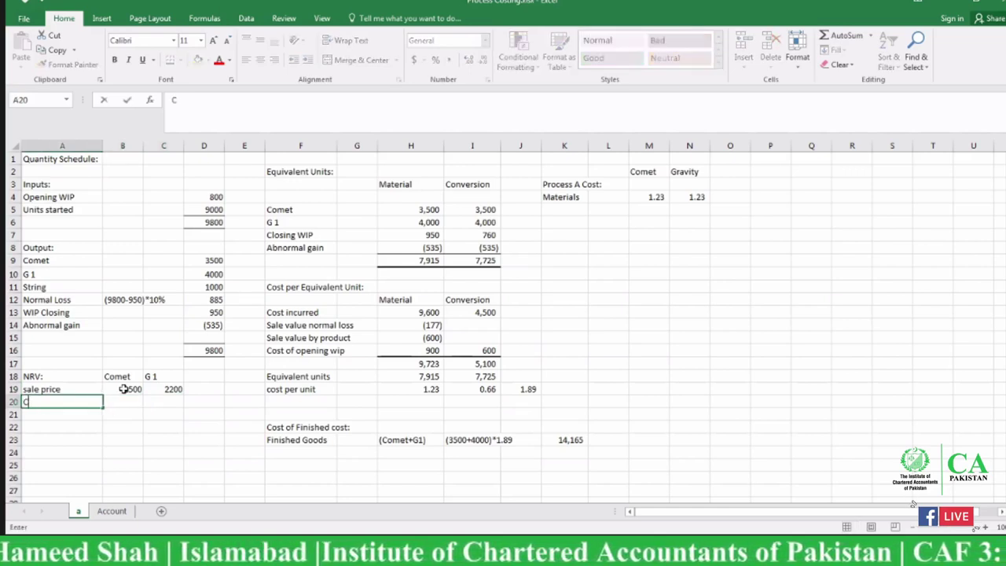
text(ost to complete)
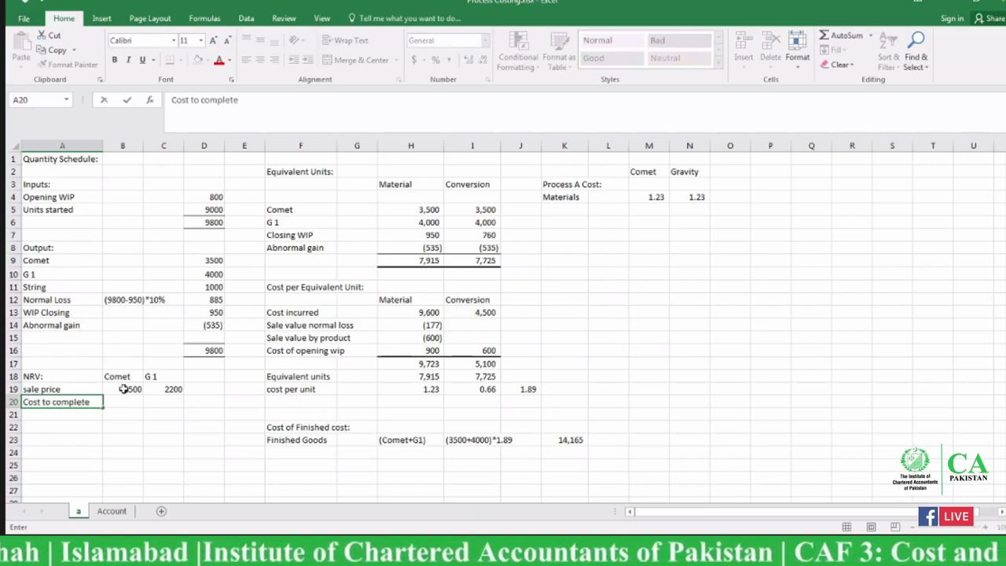
key(Return)
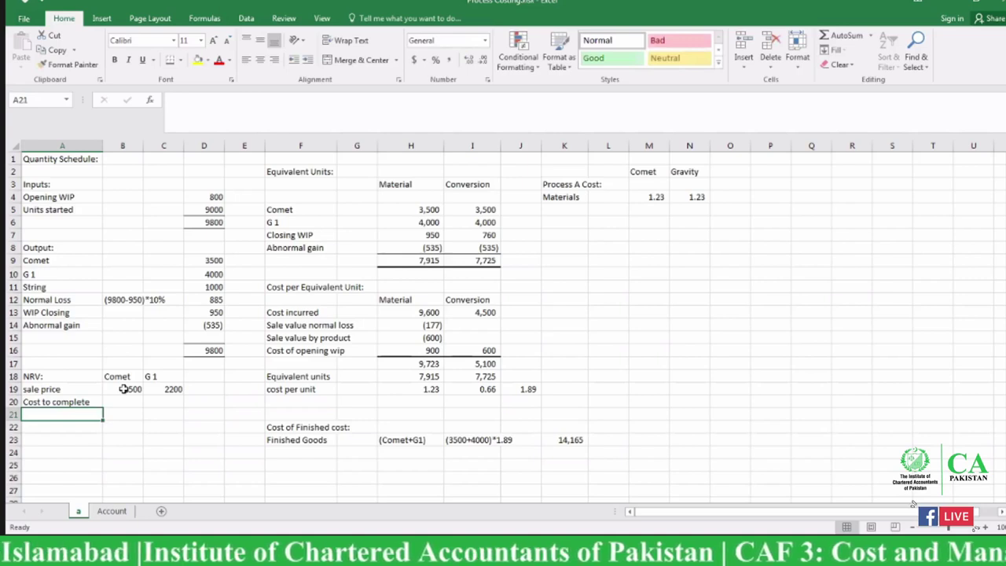
text(Cost to )
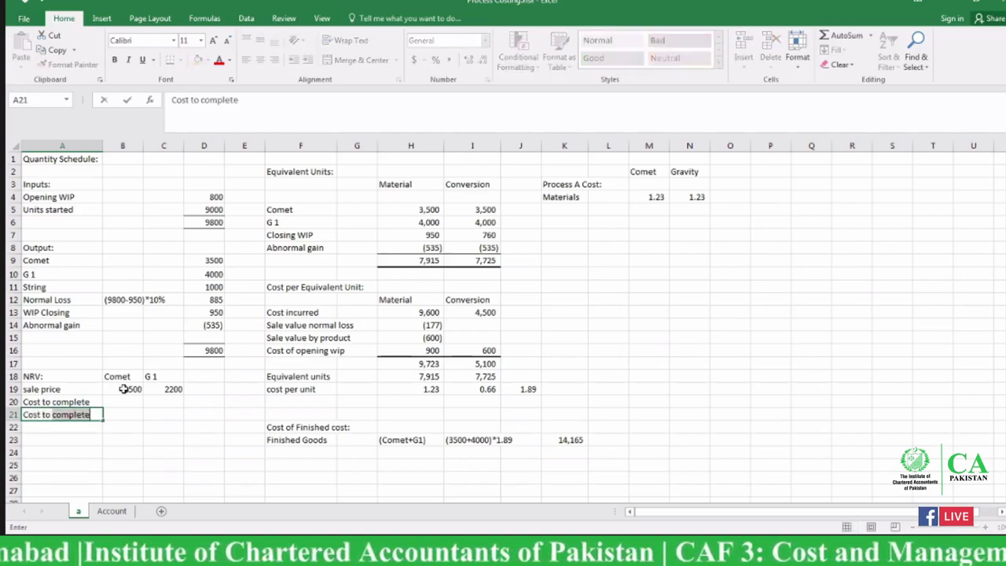
text(sell)
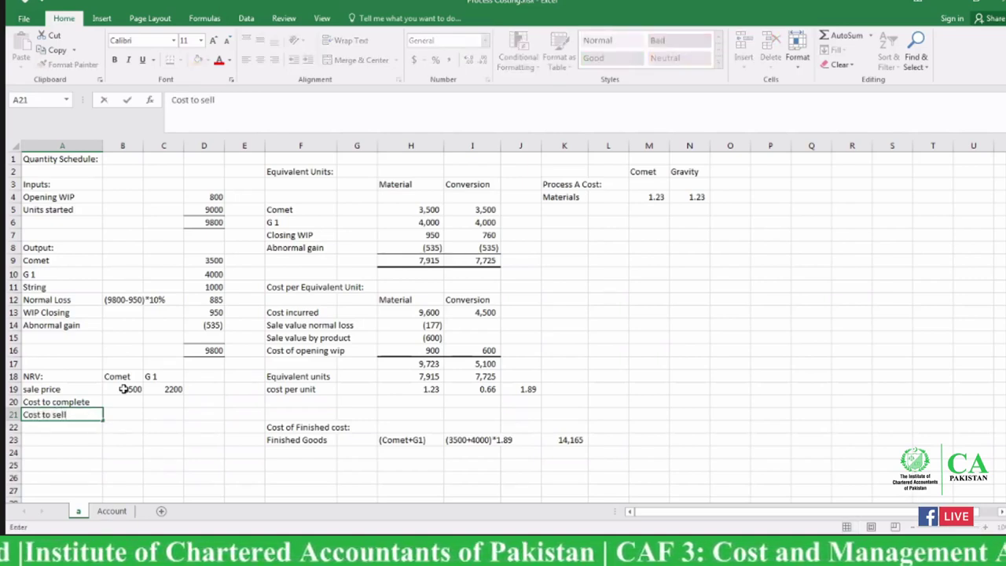
key(Return)
Fill in Comet's costs with 0 for cost to complete in B20 and -120 for cost to sell in B21
key(Up)
key(Up)
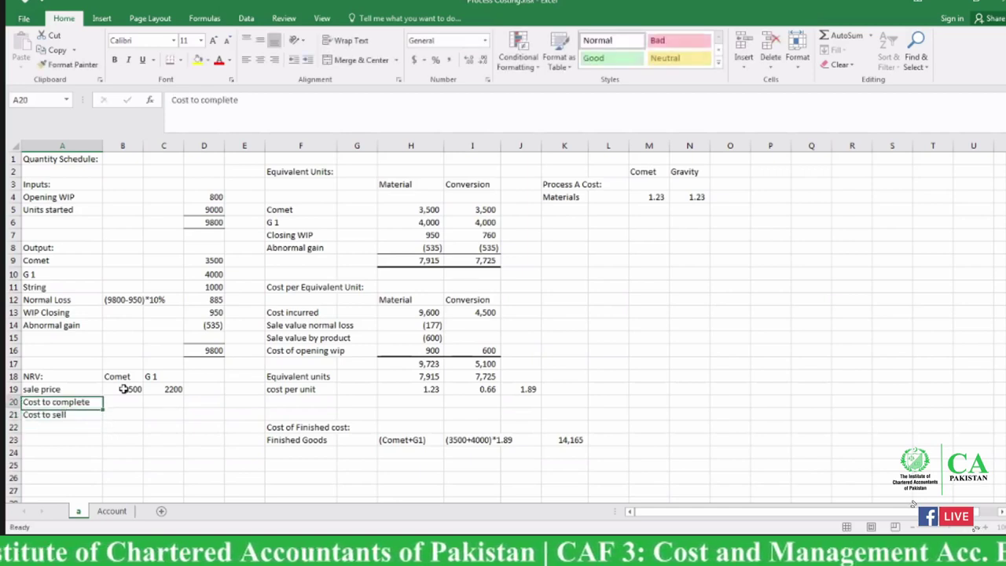
key(Right)
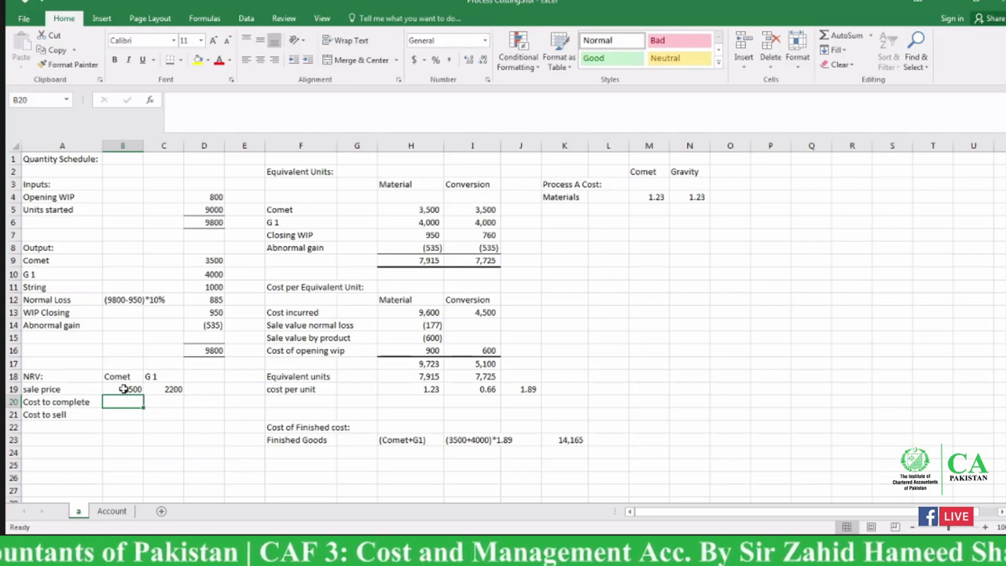
text(0)
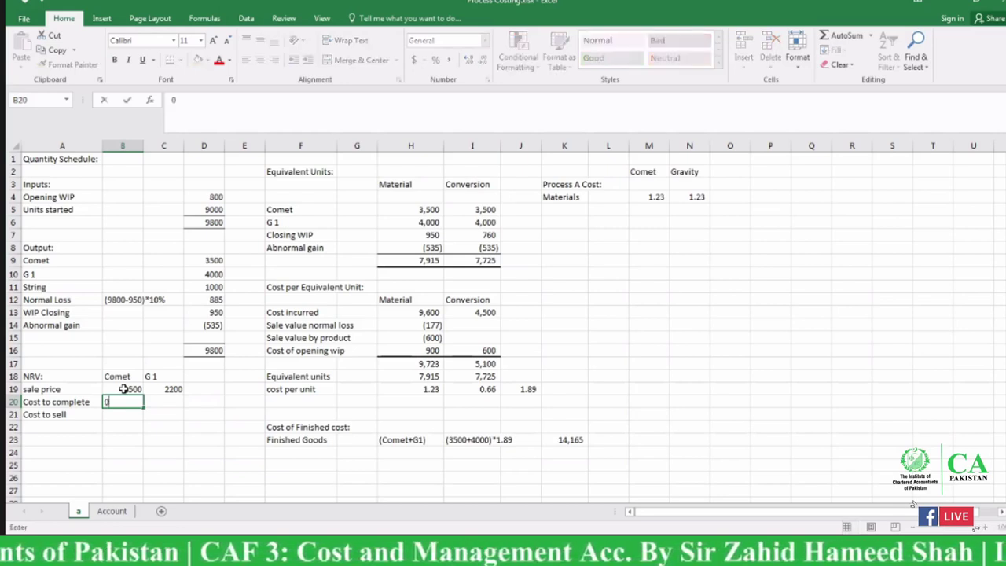
key(Return)
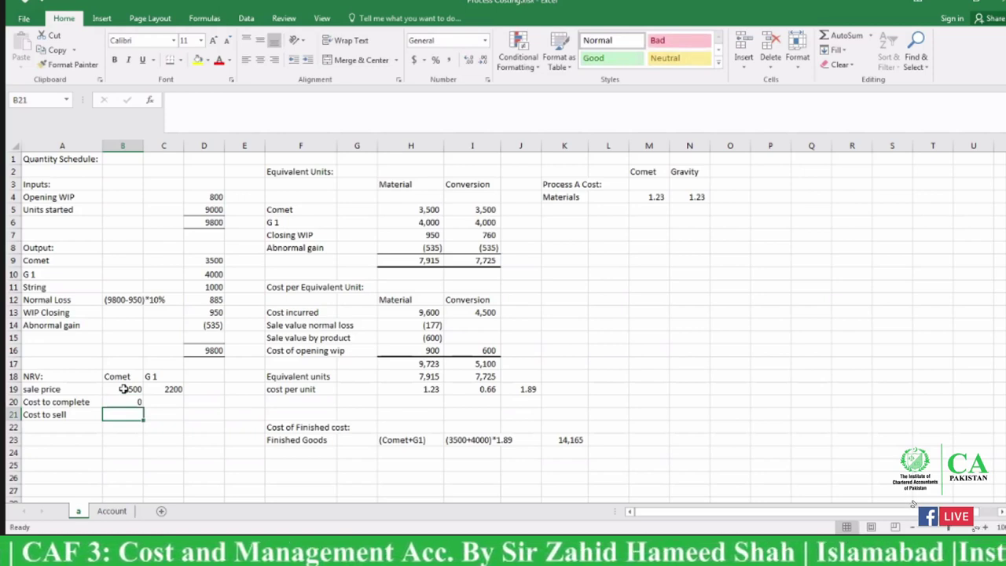
text(12)
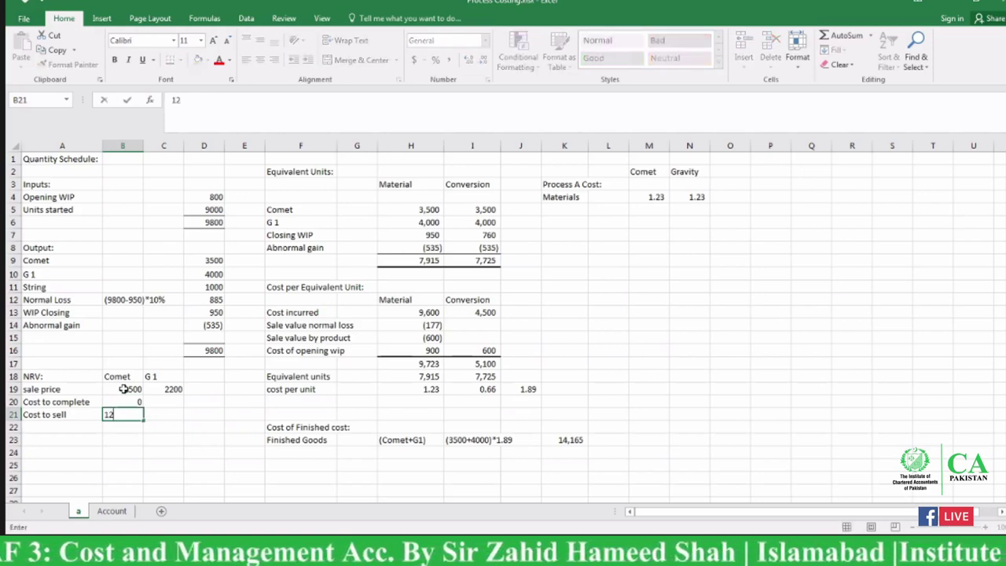
text(0)
key(BackSpace)
key(BackSpace)
key(BackSpace)
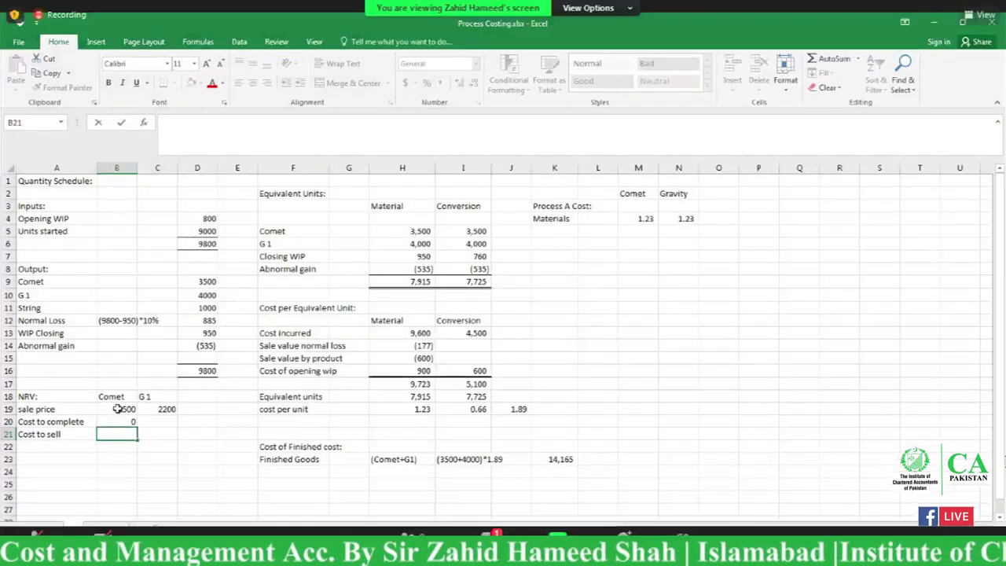
text(-120)
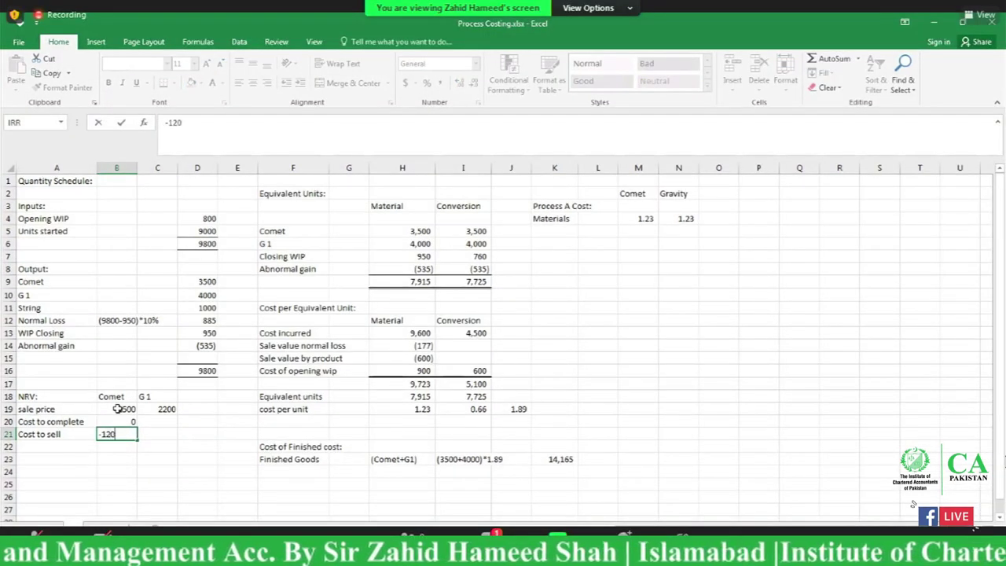
key(Right)
Enter -140 as G 1's cost to sell in C21 of the NRV section
key(Up)
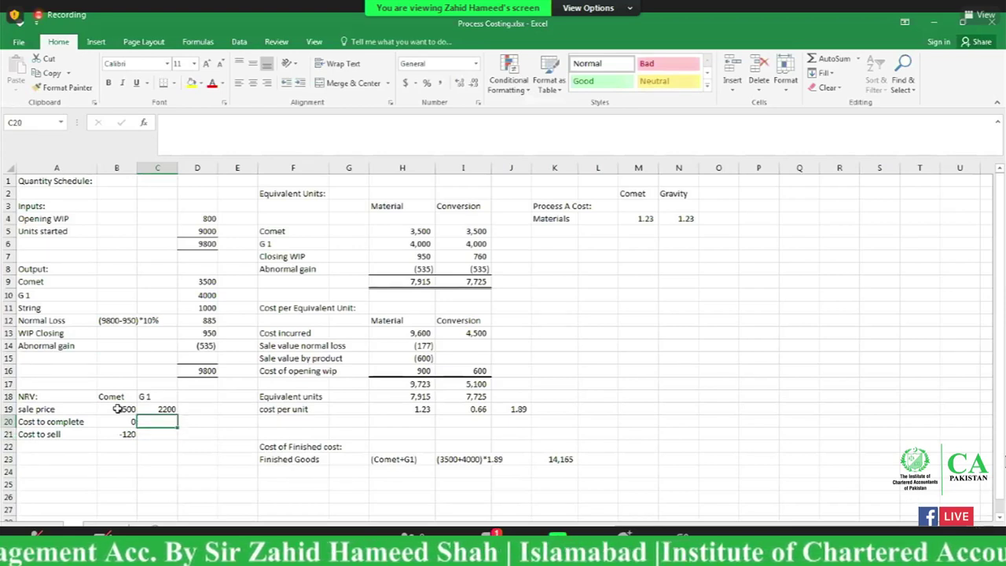
key(Down)
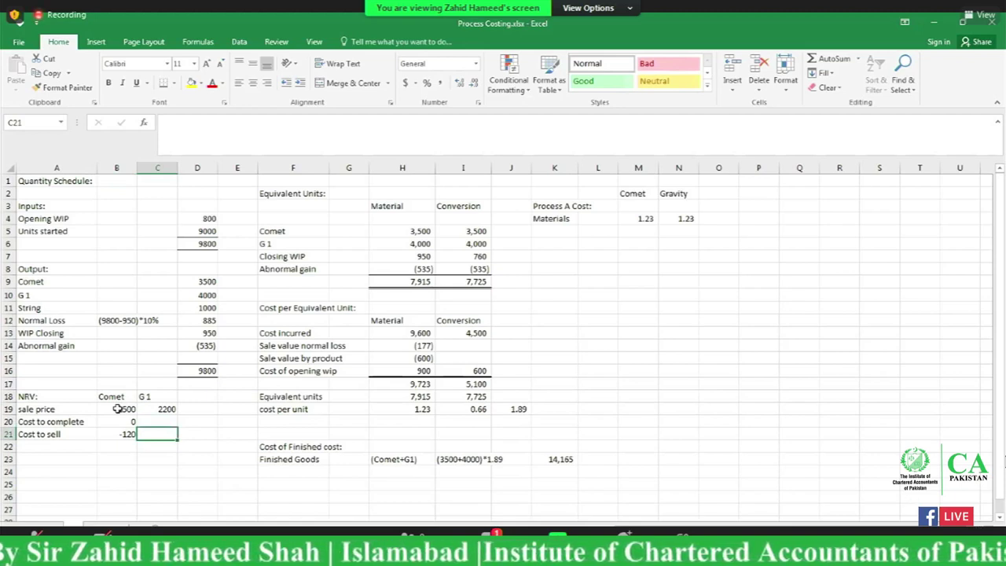
text(140)
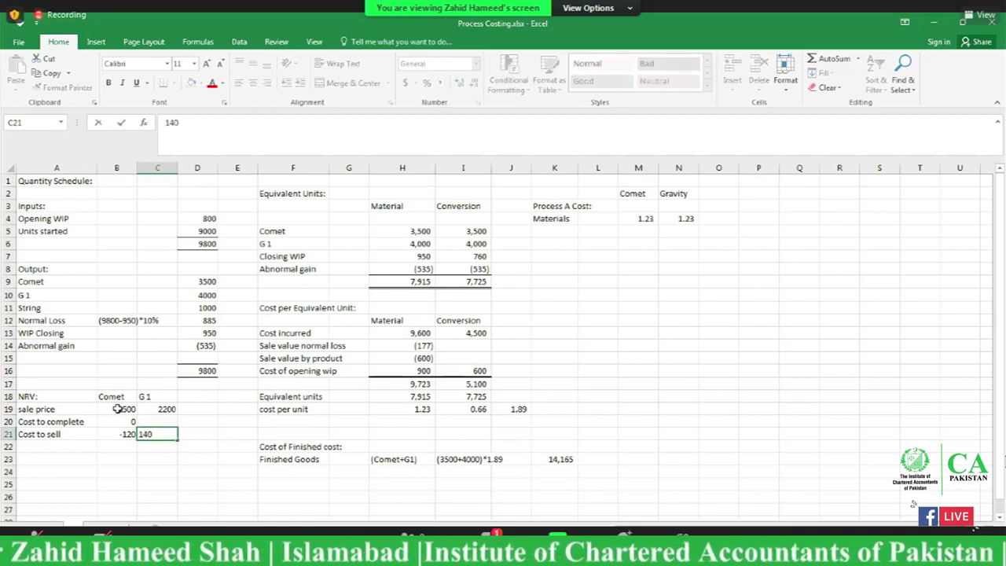
key(Up)
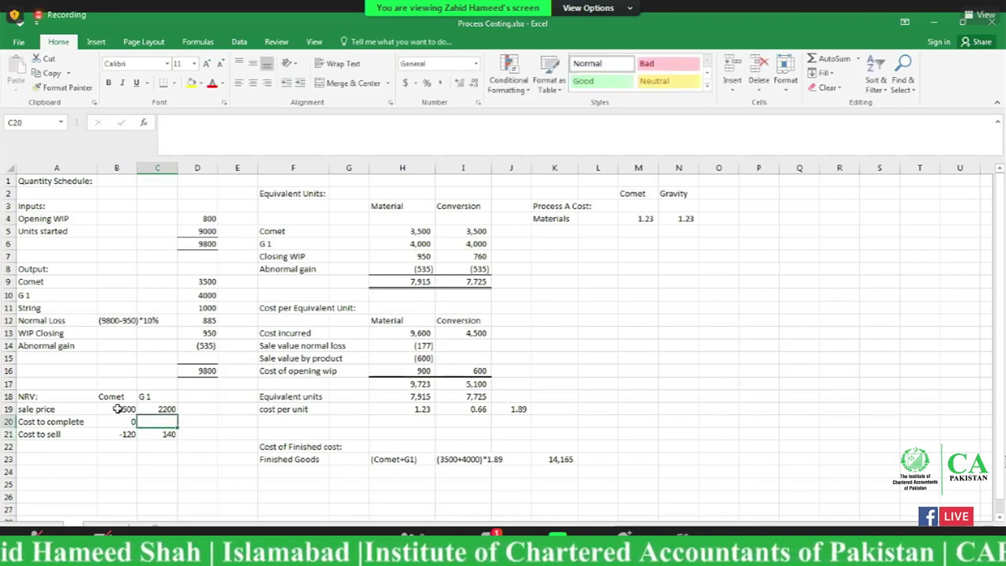
click(157, 435)
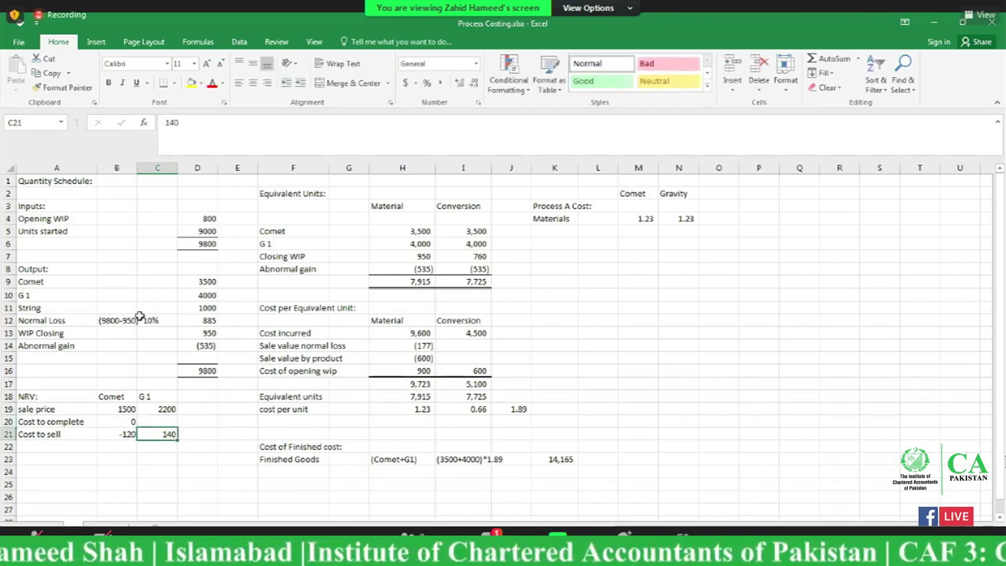
click(165, 123)
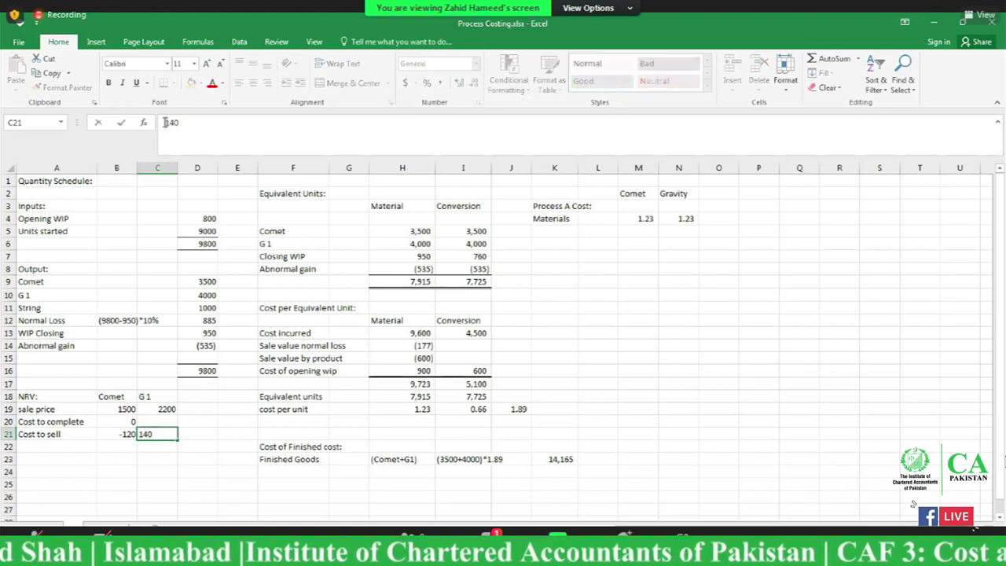
text(-)
key(Return)
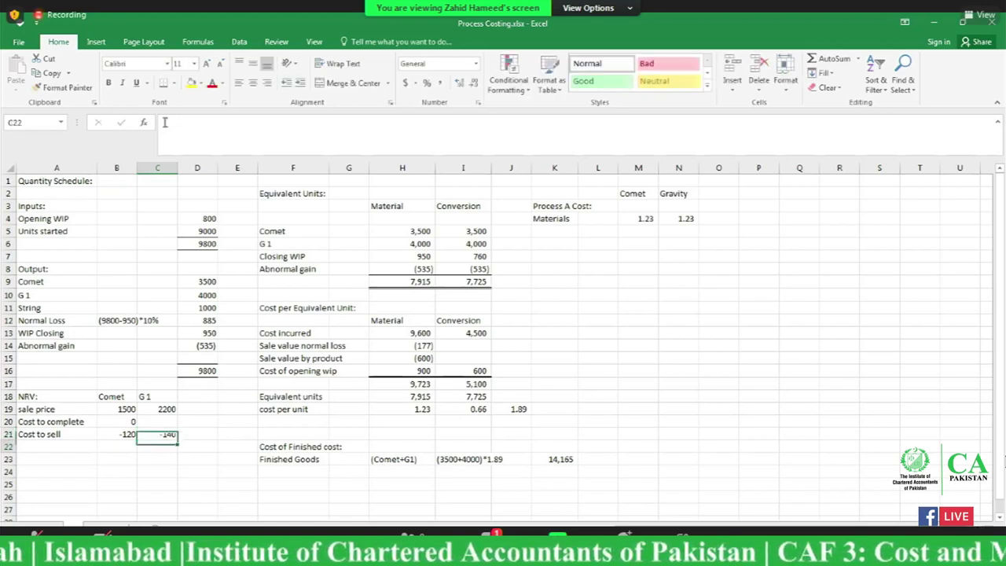
Calculate G 1's cost to complete in C20 with the formula =2000000/4000
click(153, 421)
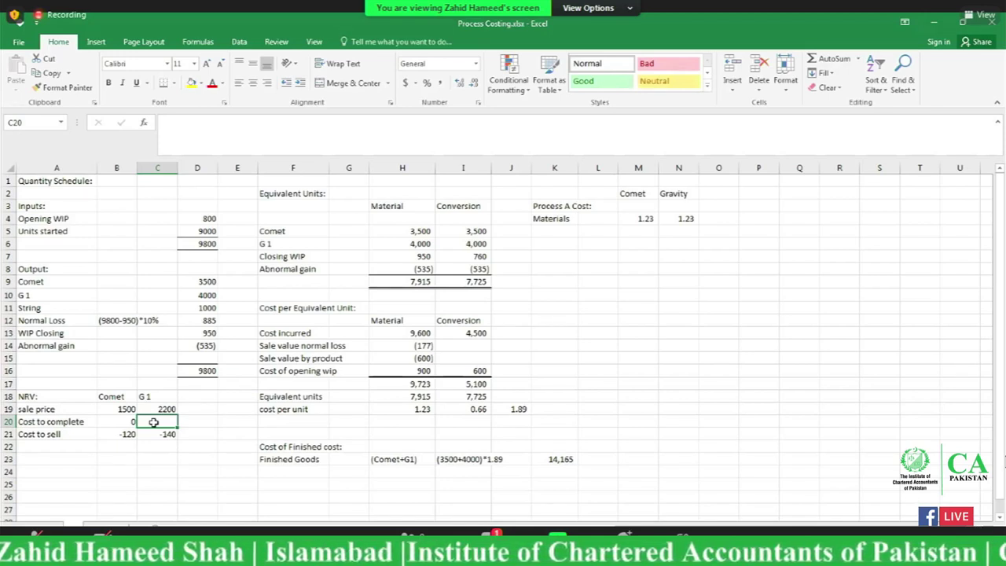
text(=)
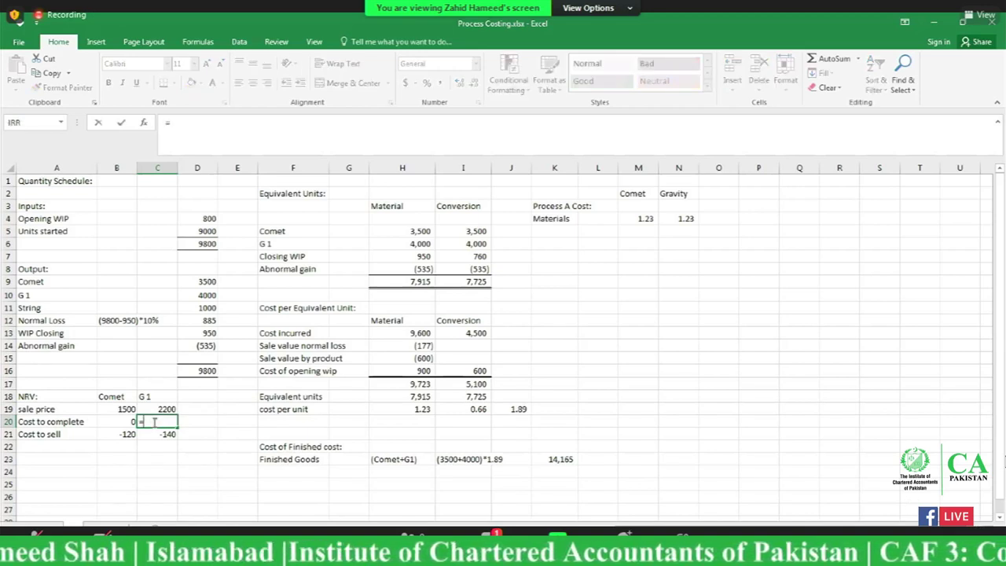
text(2000)
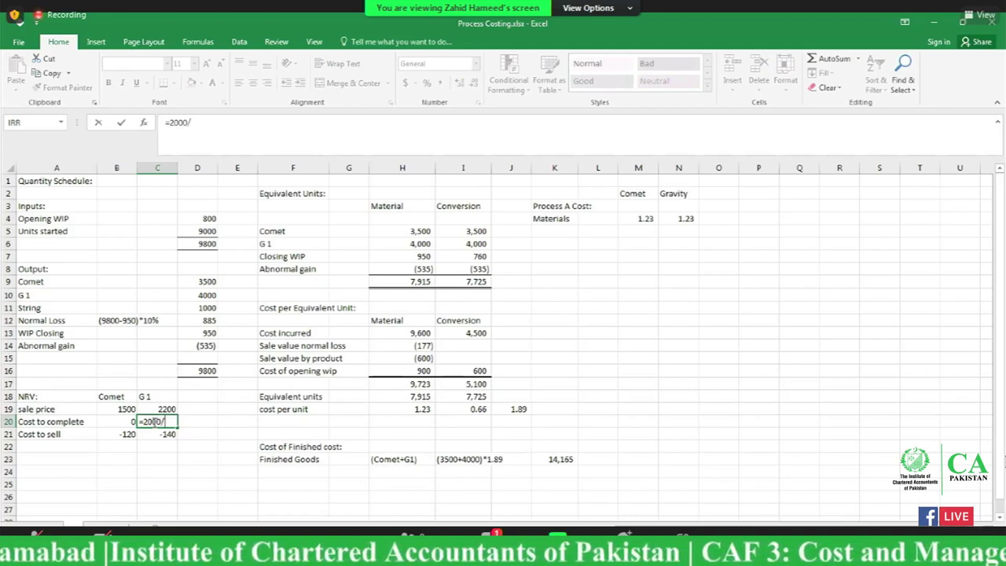
text(/4000)
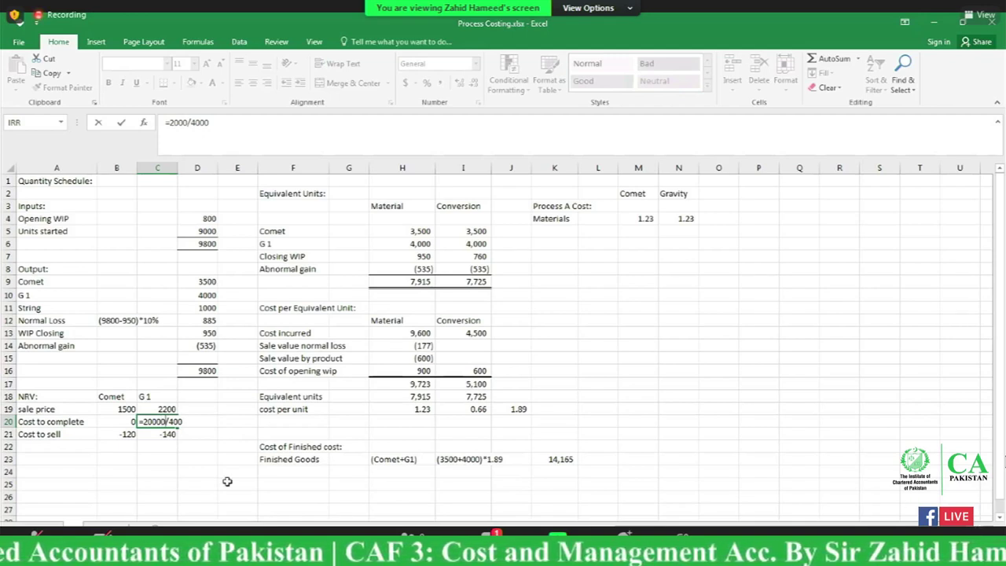
key(BackSpace)
key(BackSpace)
key(BackSpace)
key(BackSpace)
key(BackSpace)
text(000/4000)
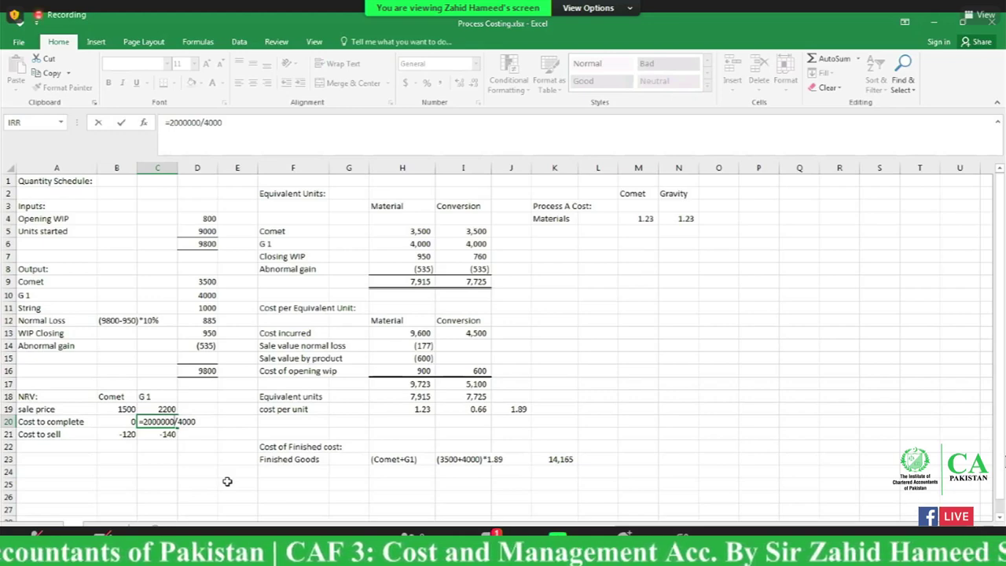
key(Return)
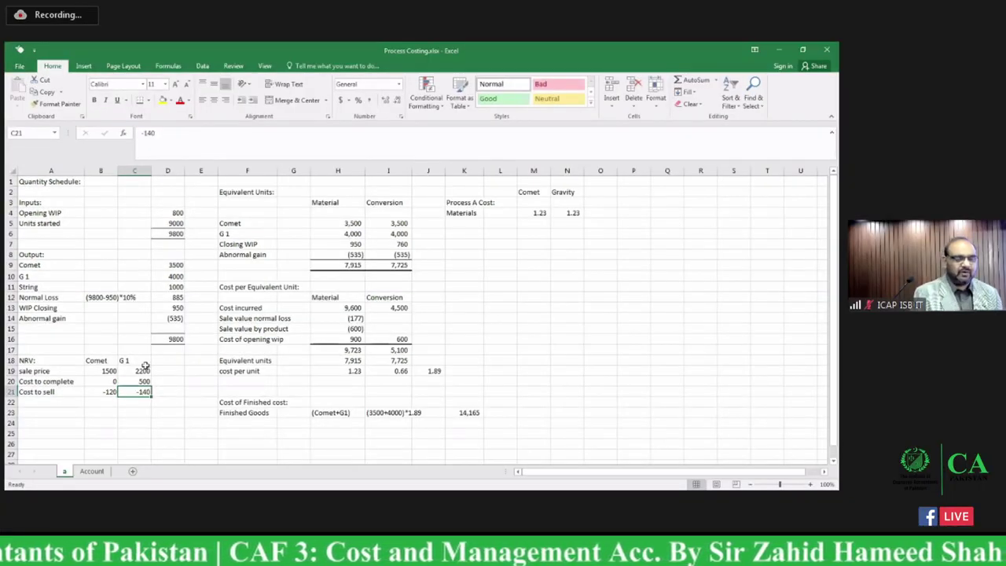
Make G 1's cost to complete in C20 a deduction by changing the formula to =-2000000/4000
click(158, 421)
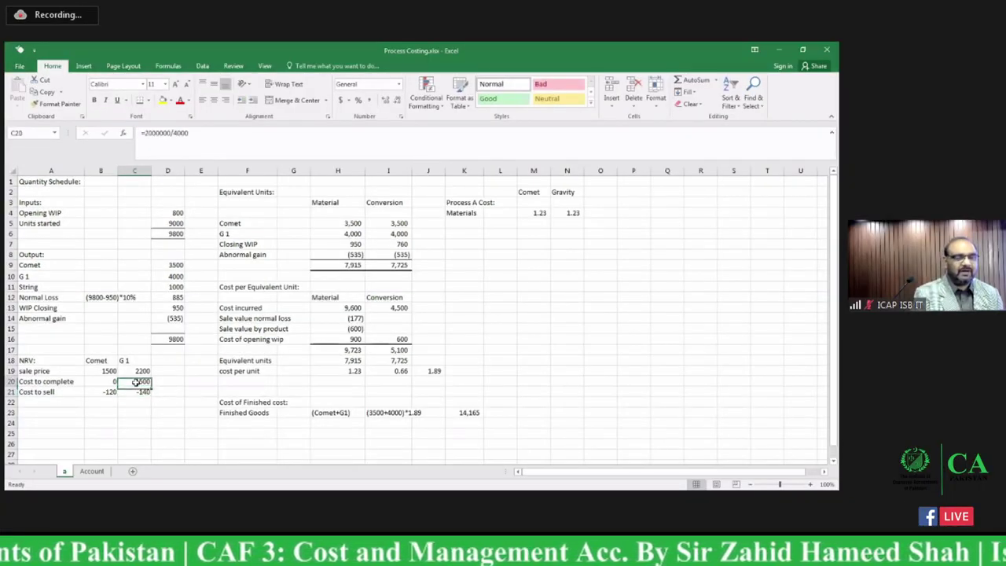
click(145, 133)
text(-)
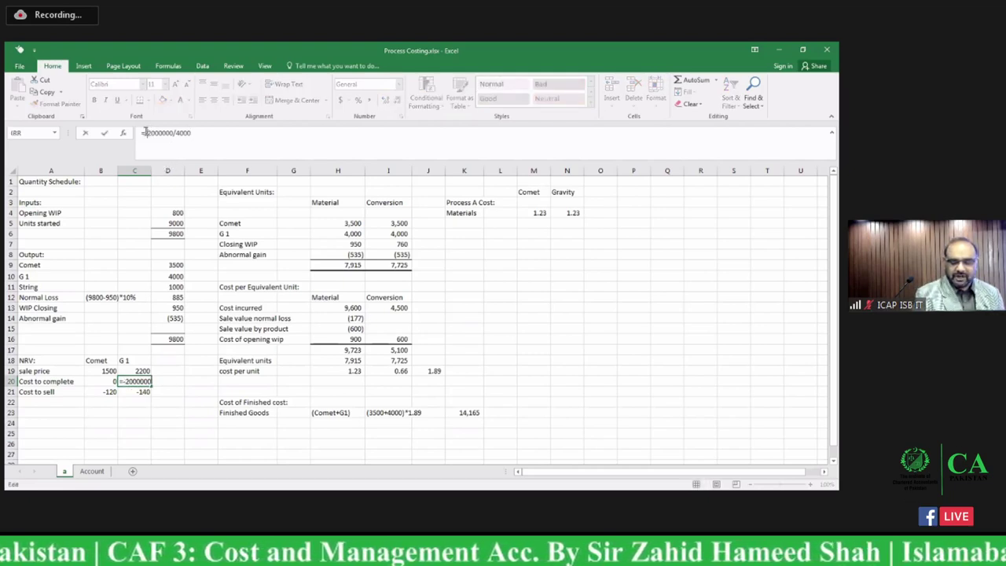
key(Return)
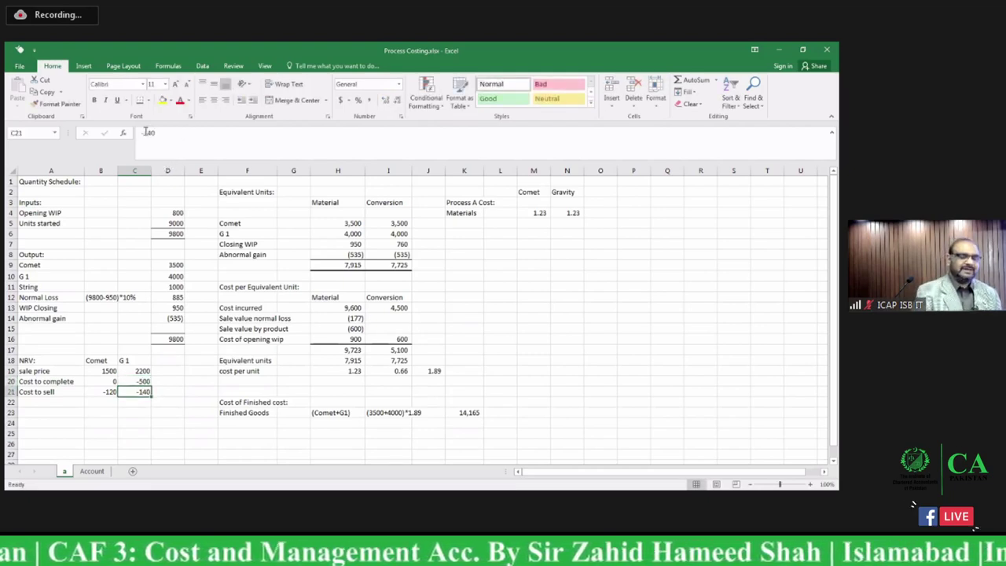
Total Comet's NRV per unit in B22 with =SUM(B19:B21) and copy the formula to C22 for G 1
click(100, 399)
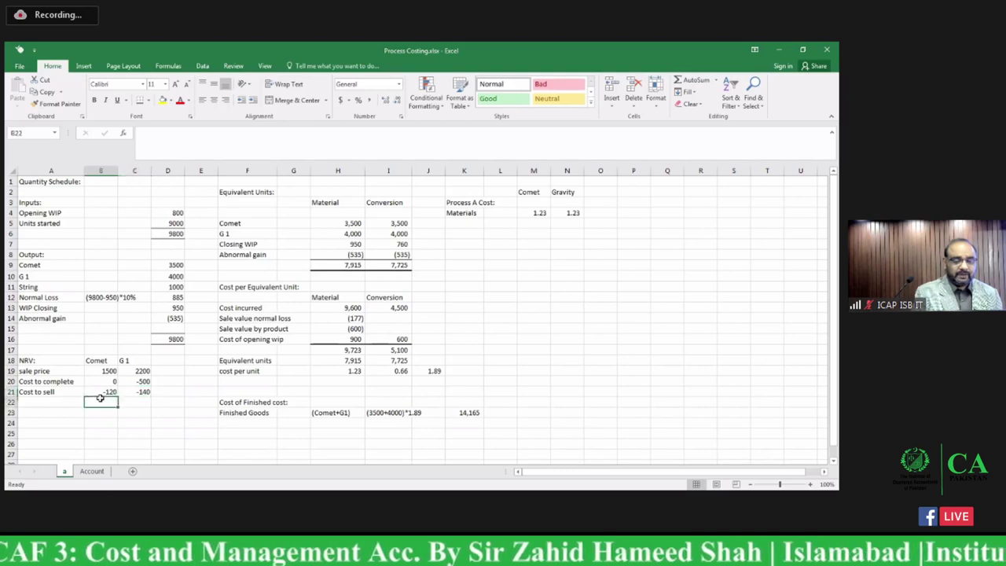
click(681, 84)
key(Return)
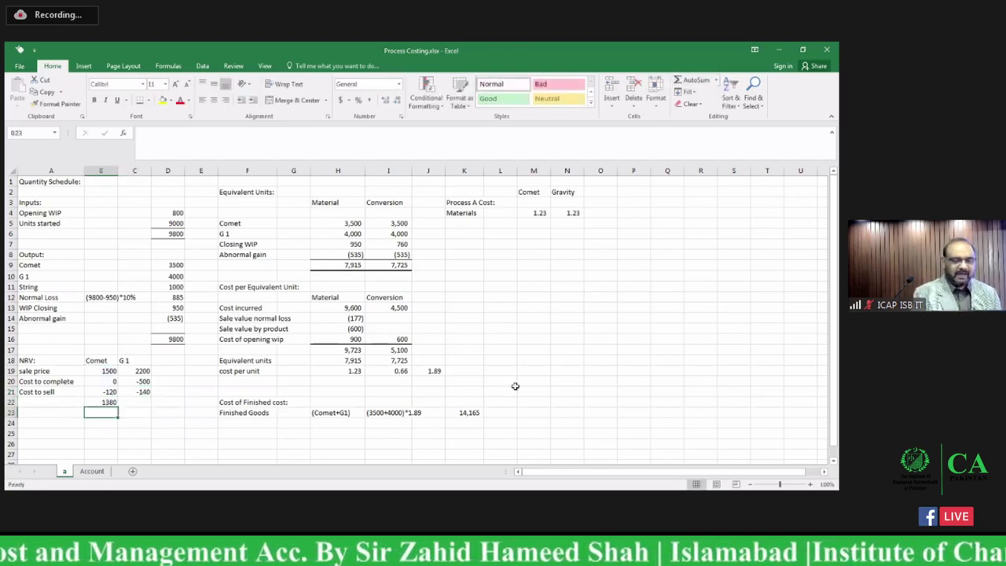
click(116, 405)
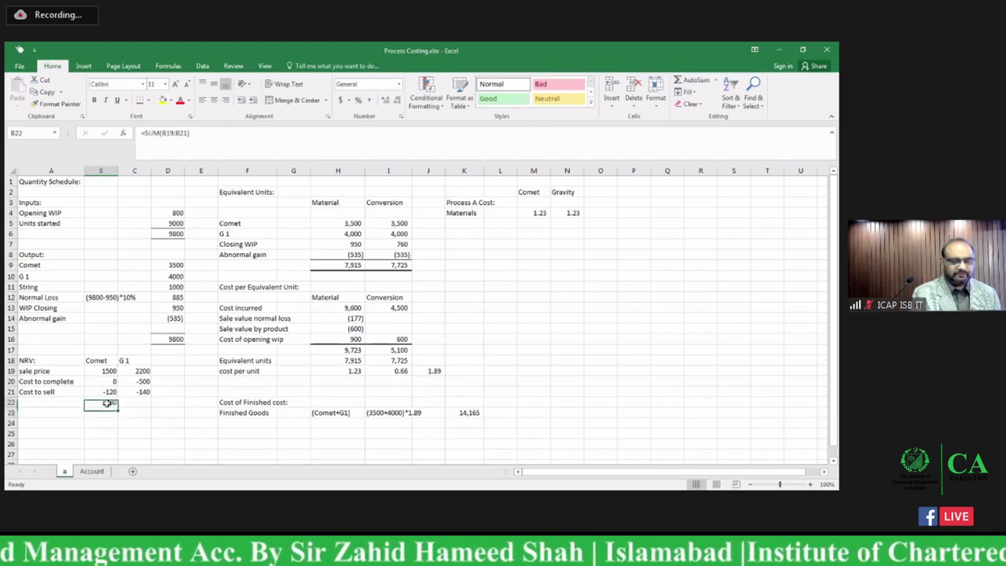
drag(117, 407, 140, 401)
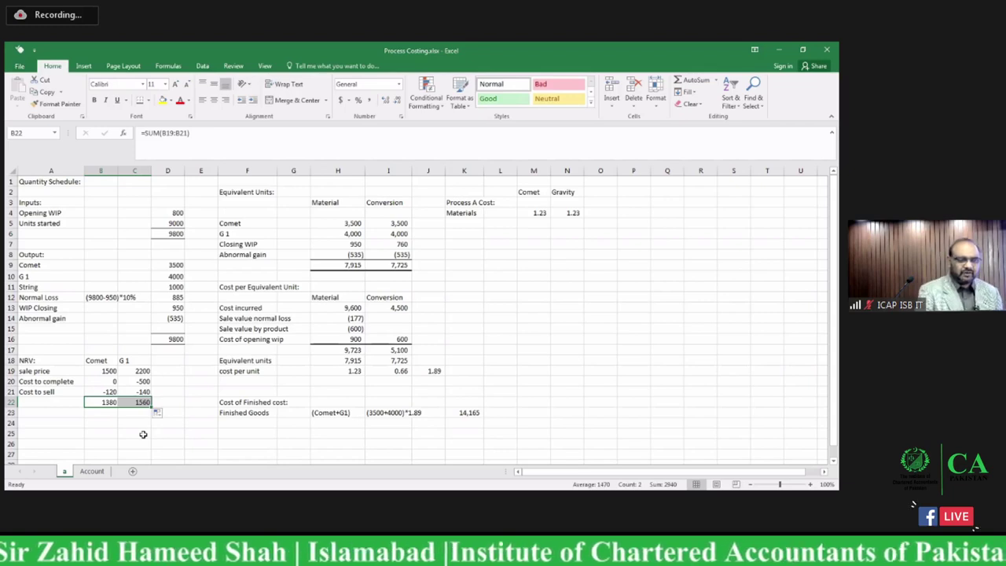
click(174, 435)
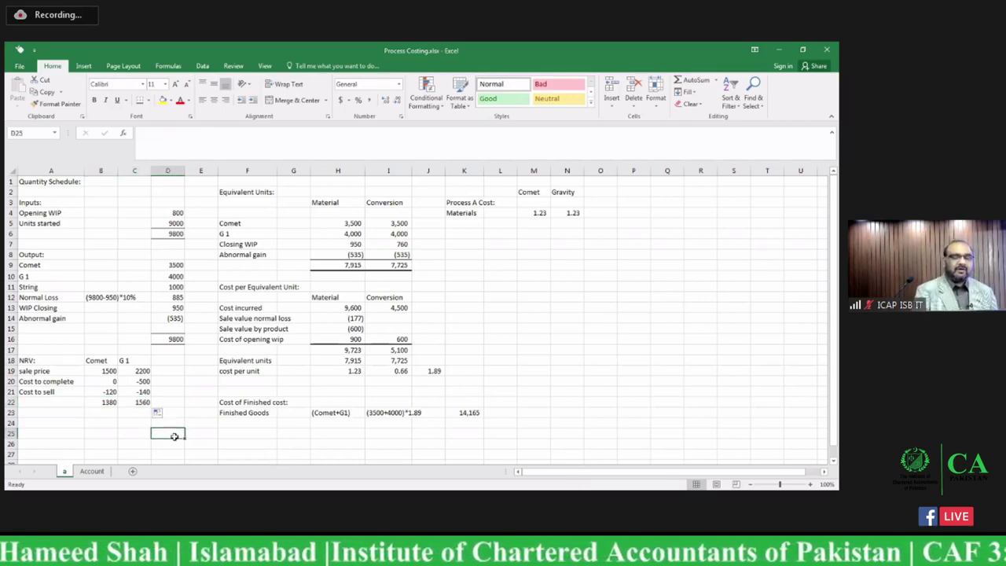
Add the row label "no of units" in A23 below the NRV totals
click(61, 414)
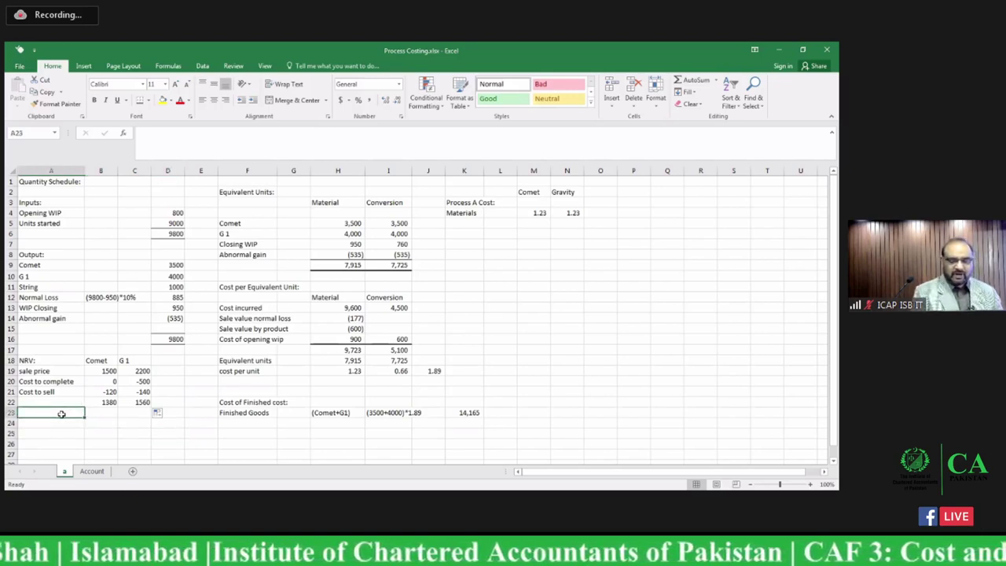
text(no)
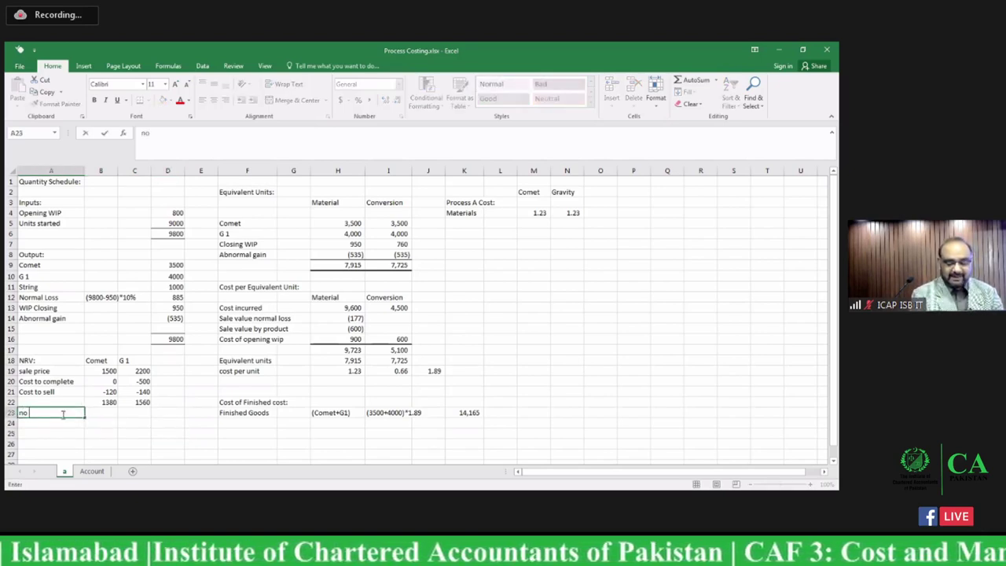
text( of u)
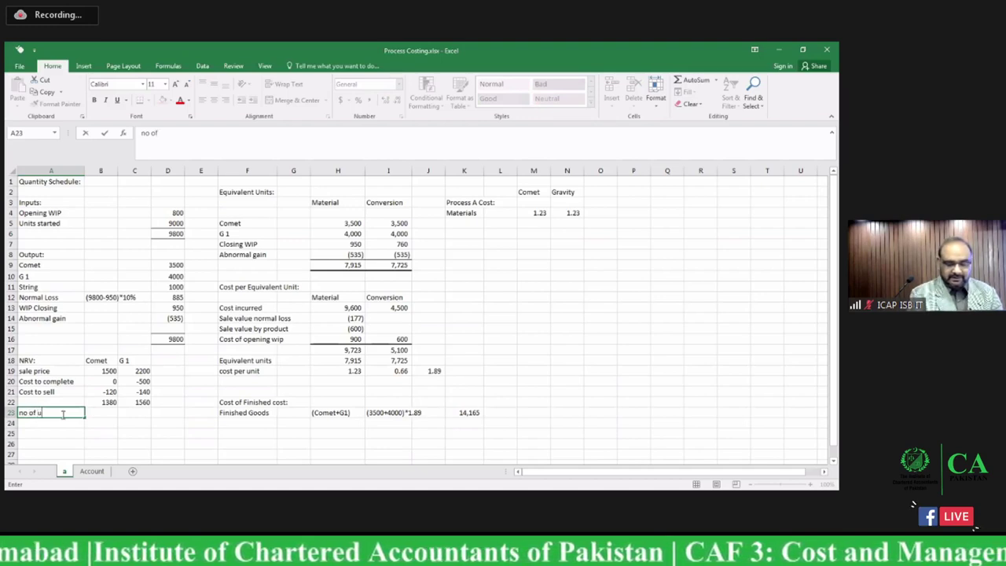
text(nits)
key(Tab)
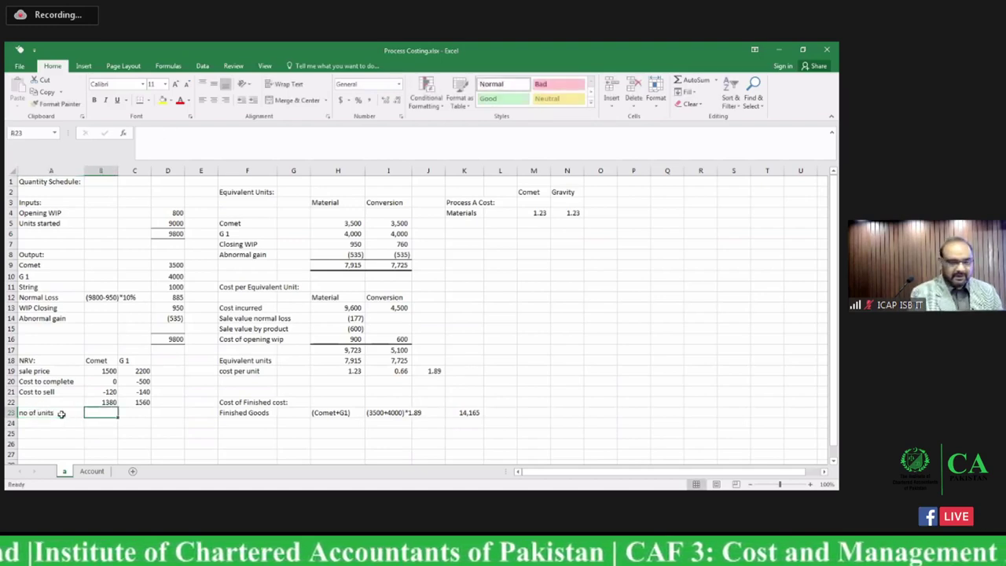